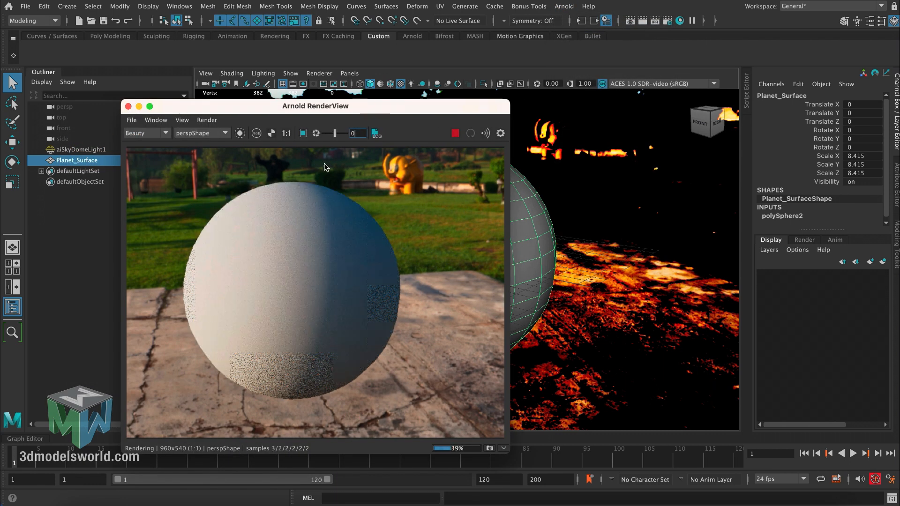
- Orbit the perspective view around the planet sphere and move the render window aside so both stay visible
left_click_drag(320, 106, 307, 99)
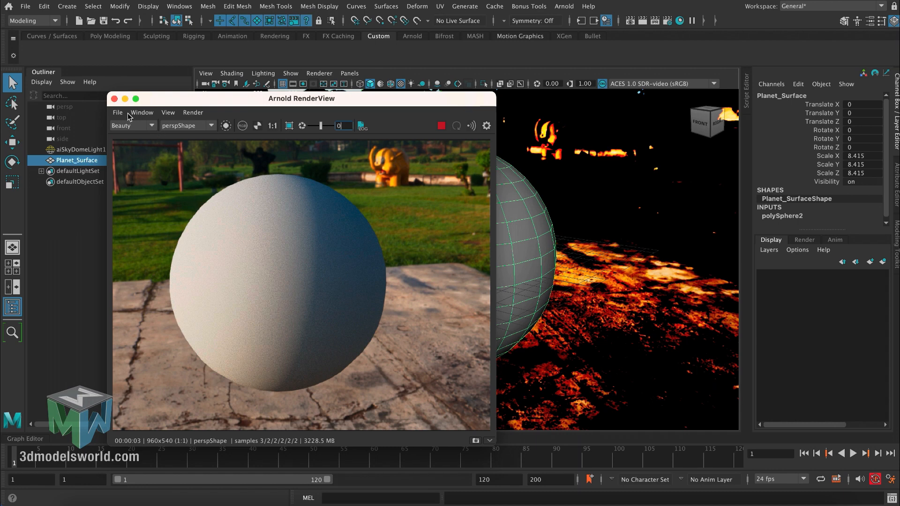
left_click(539, 232)
left_click_drag(539, 232, 515, 243, "alt")
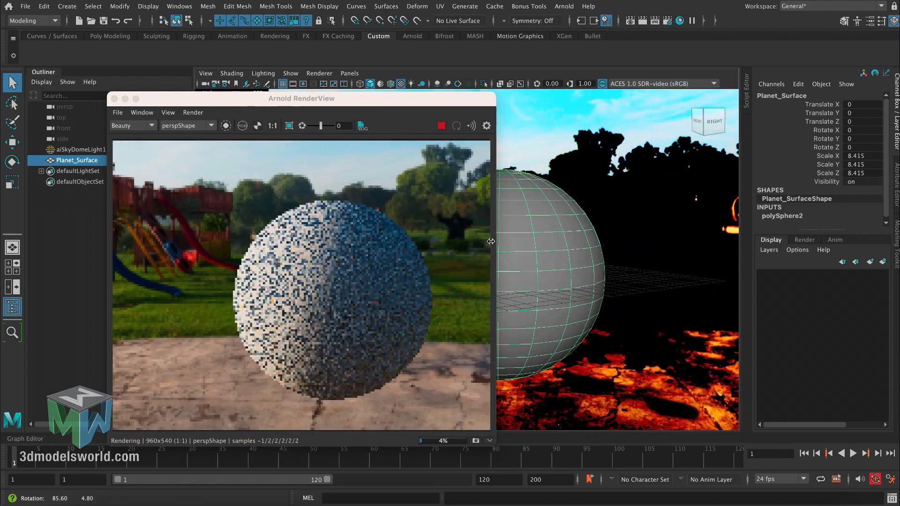
left_click_drag(392, 103, 349, 99)
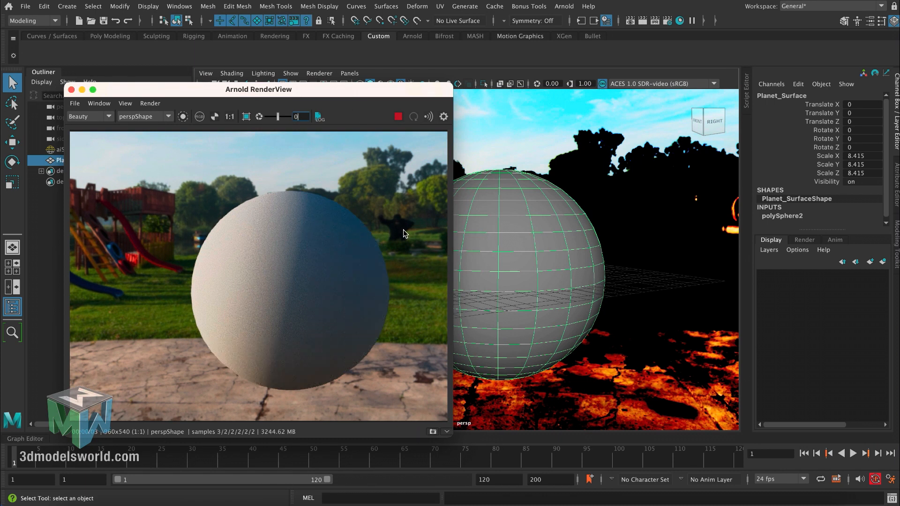
left_click_drag(495, 227, 464, 222, "alt")
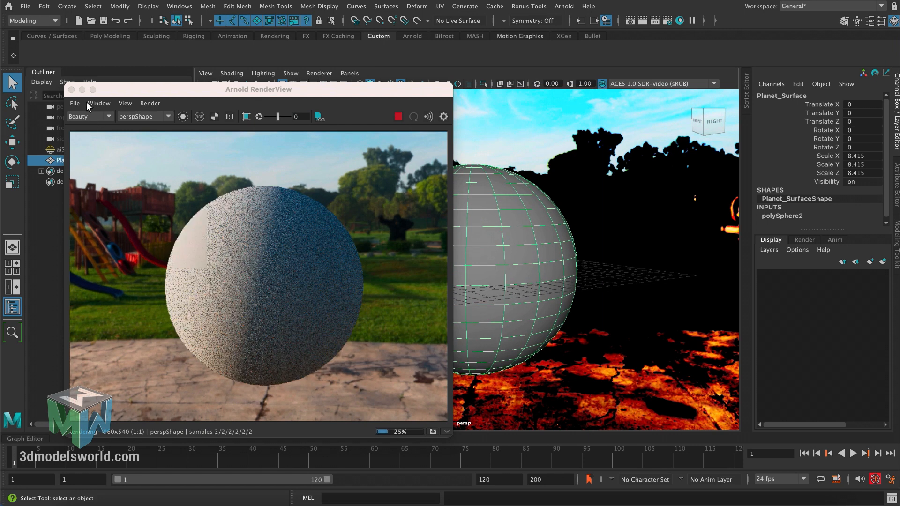
left_click_drag(110, 92, 61, 84)
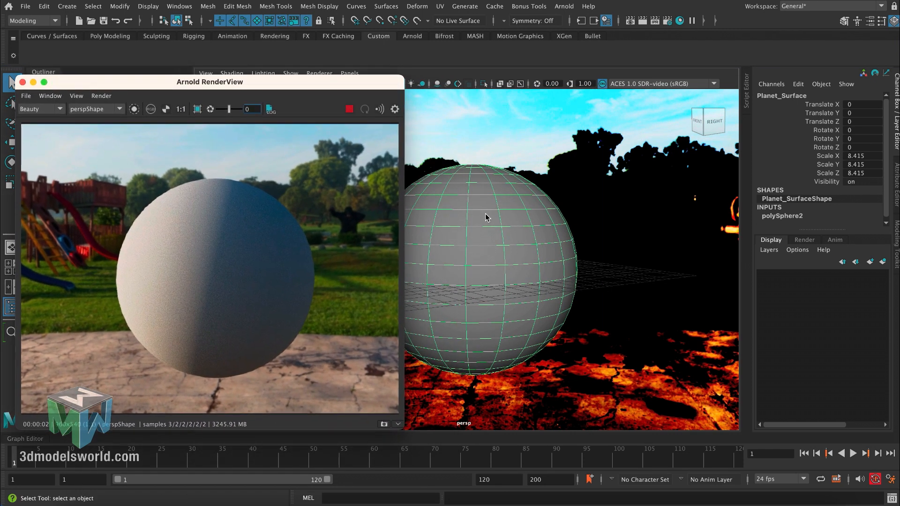
- Assign a new Arnold aiStandardSurface material to the planet sphere
right_click_drag(483, 210, 488, 485)
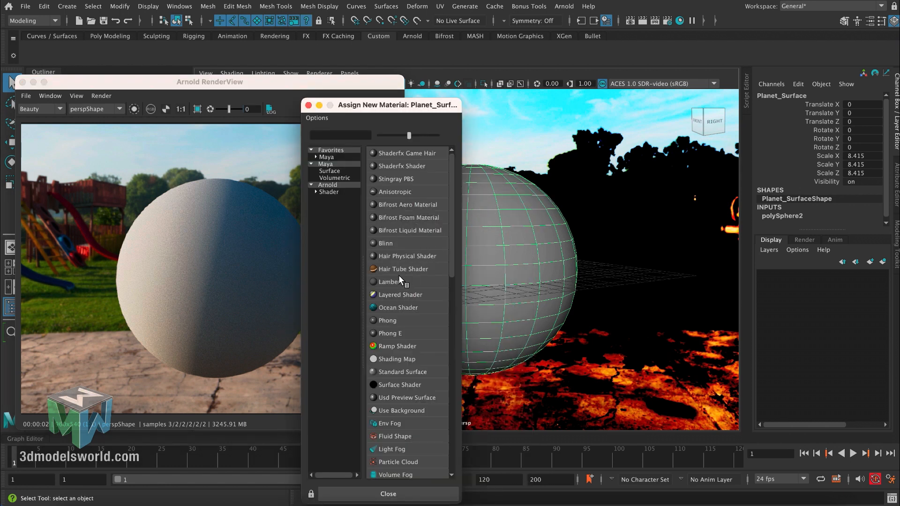
left_click(328, 185)
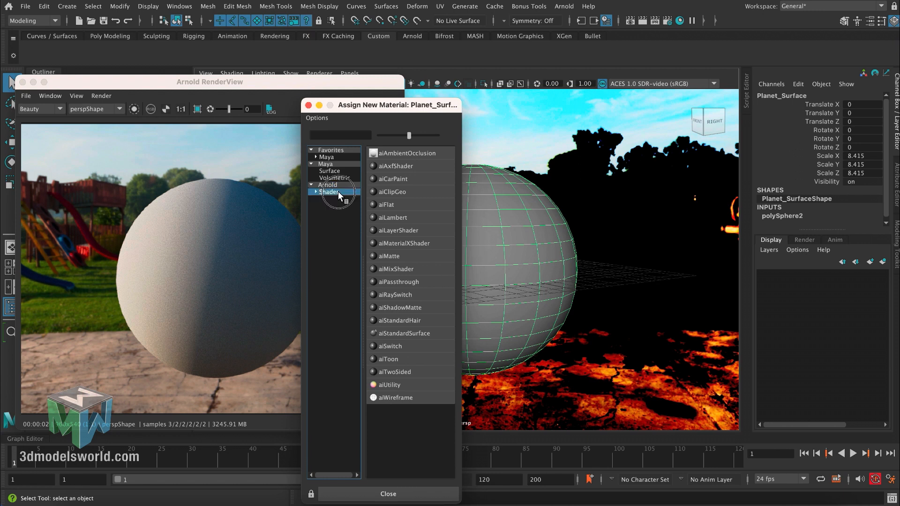
left_click(399, 334)
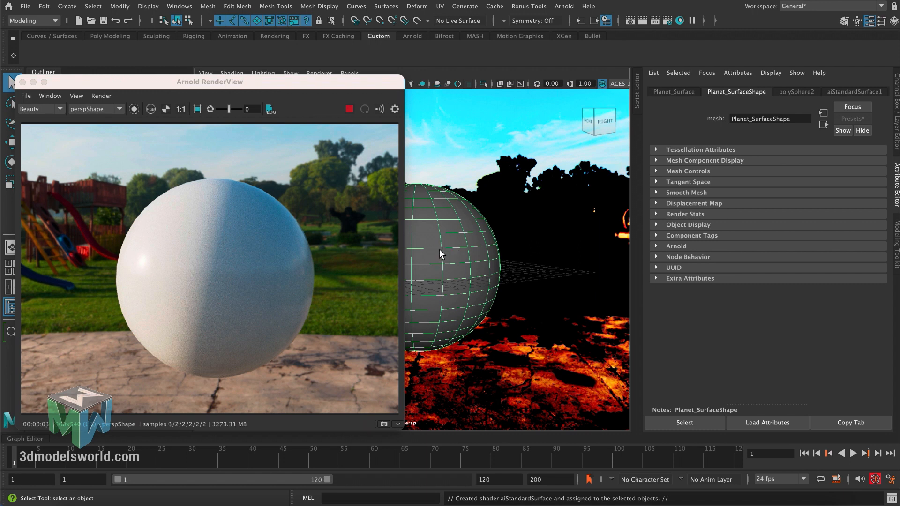
- Map a Cloud 3D texture to the base color of aiStandardSurface1
left_click(833, 92)
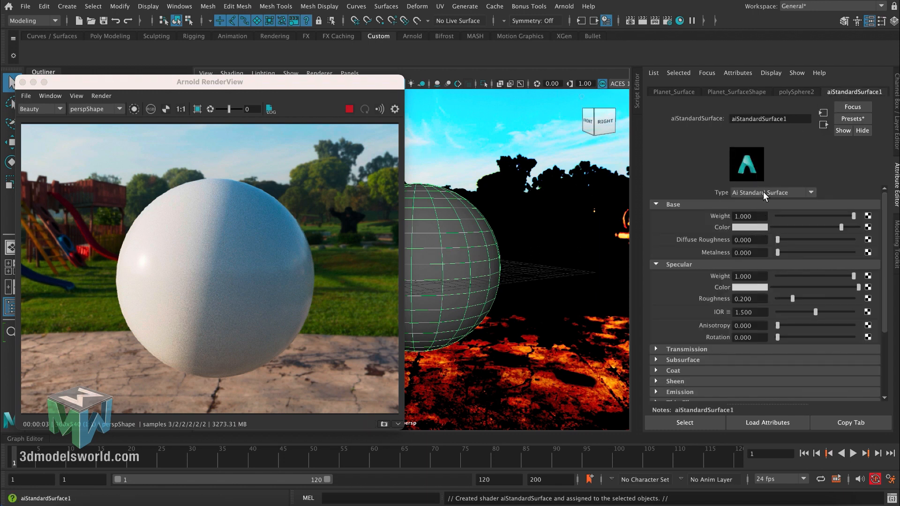
left_click(868, 228)
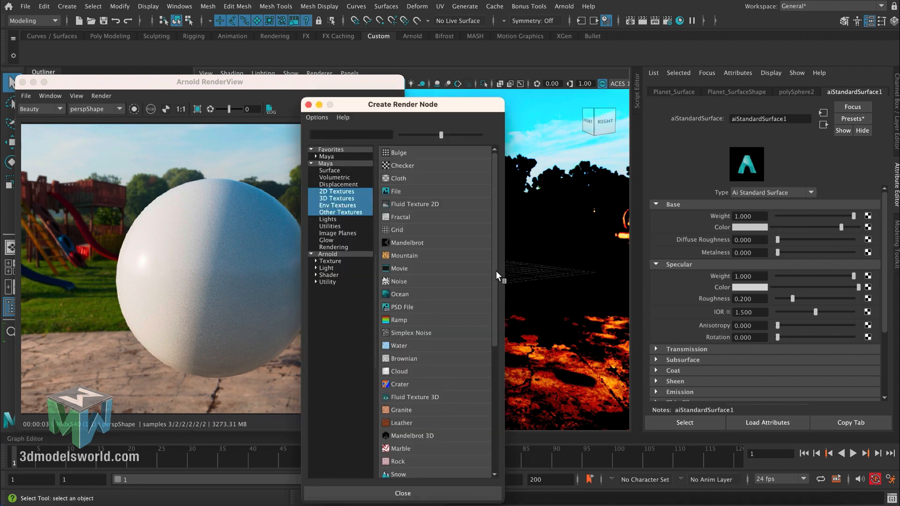
left_click_drag(496, 271, 496, 284)
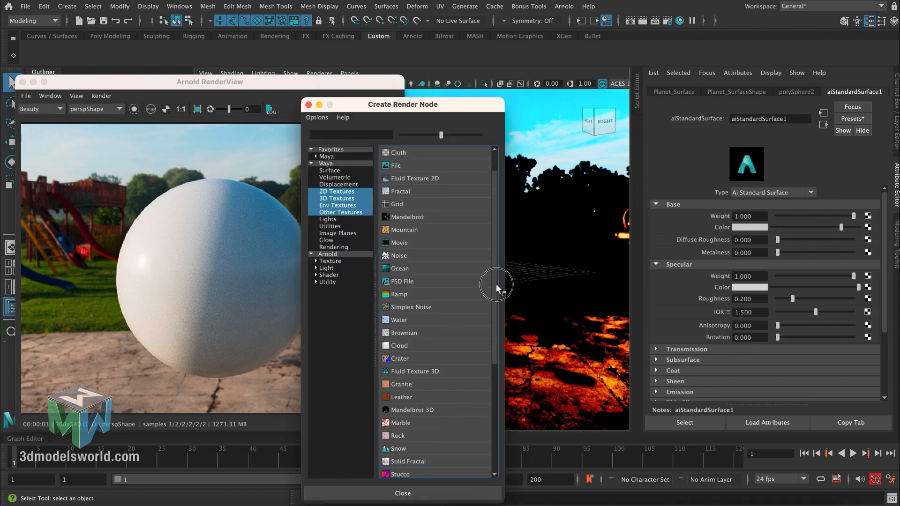
left_click(406, 345)
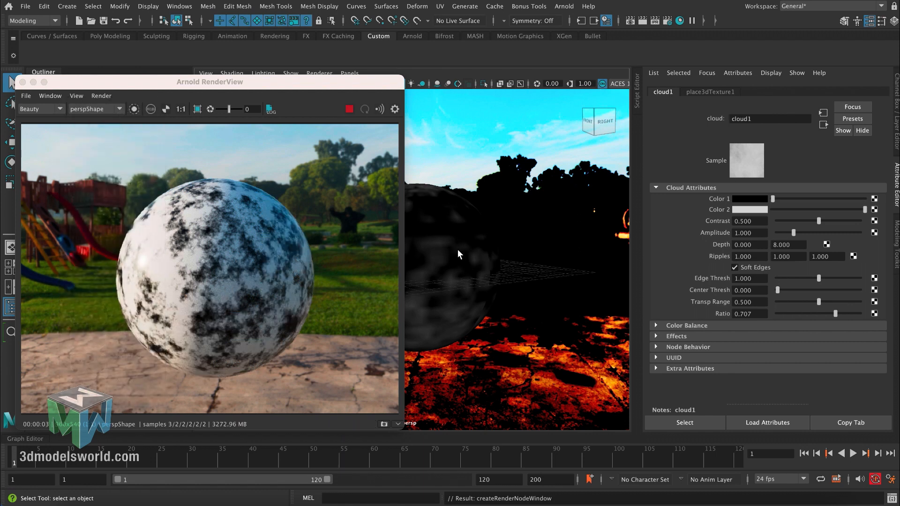
- Set the cloud texture's Color 1 to a dark blue with hue 201.623, saturation 0.941 and value 0.352
scroll(458, 249, "up", 3)
middle_click_drag(458, 234, 446, 226, "alt")
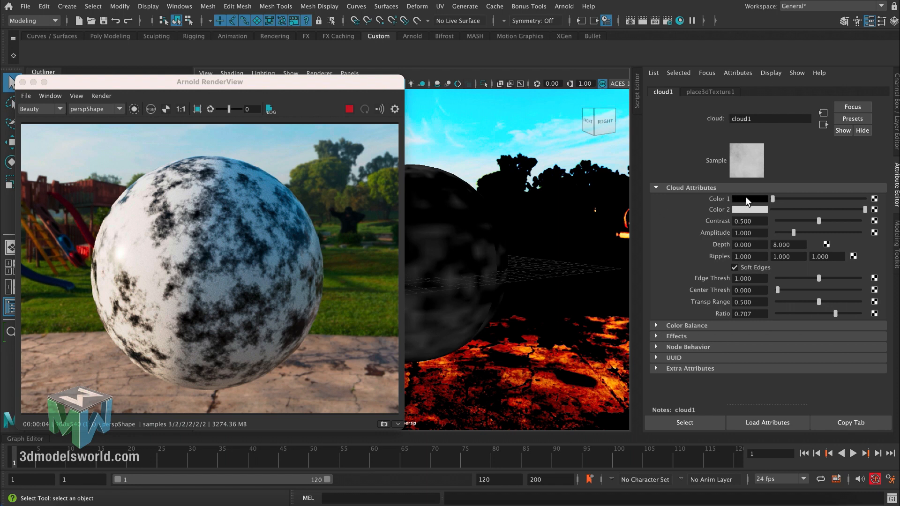
left_click(766, 197)
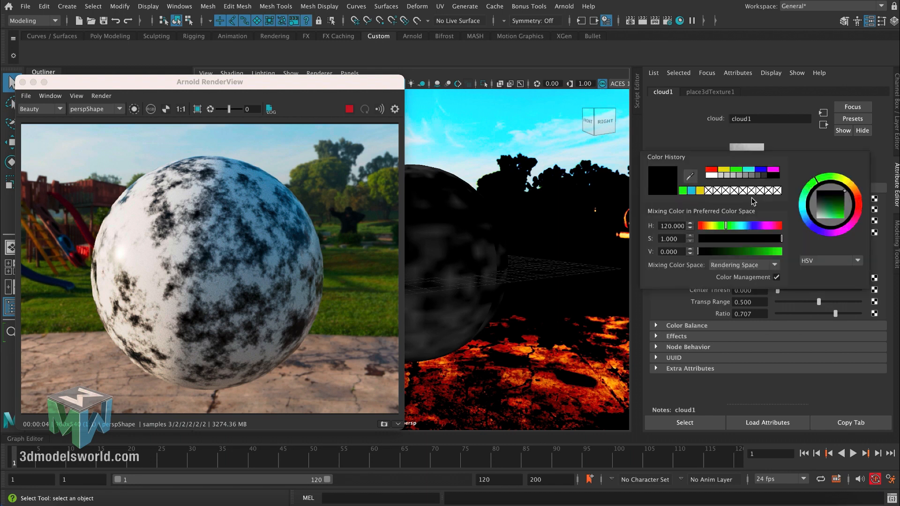
left_click(691, 190)
left_click_drag(777, 251, 756, 252)
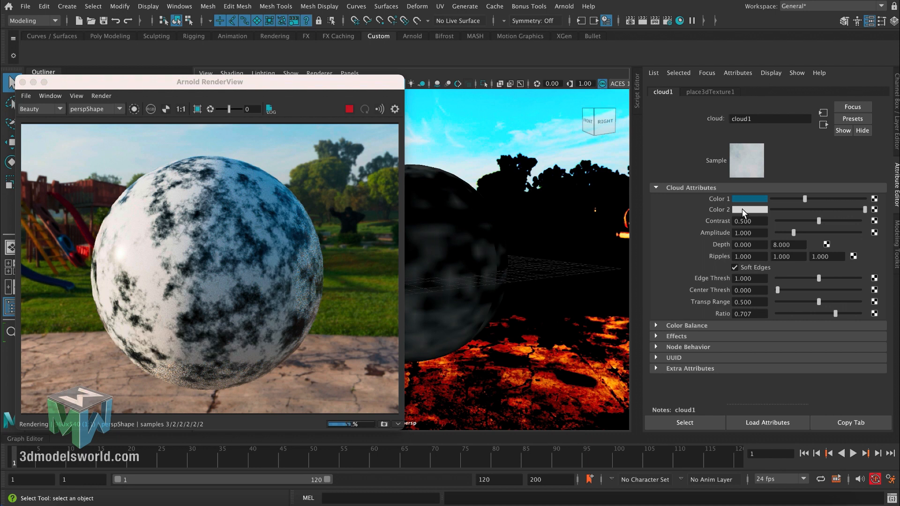
- Set the cloud texture's Color 1 to bright green and its Color 2 to the recently used dark blue
left_click(744, 209)
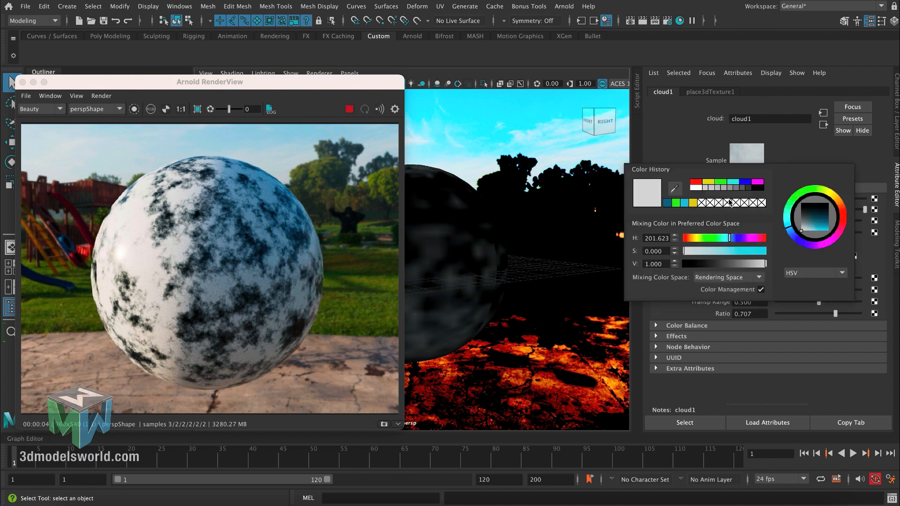
left_click(743, 200)
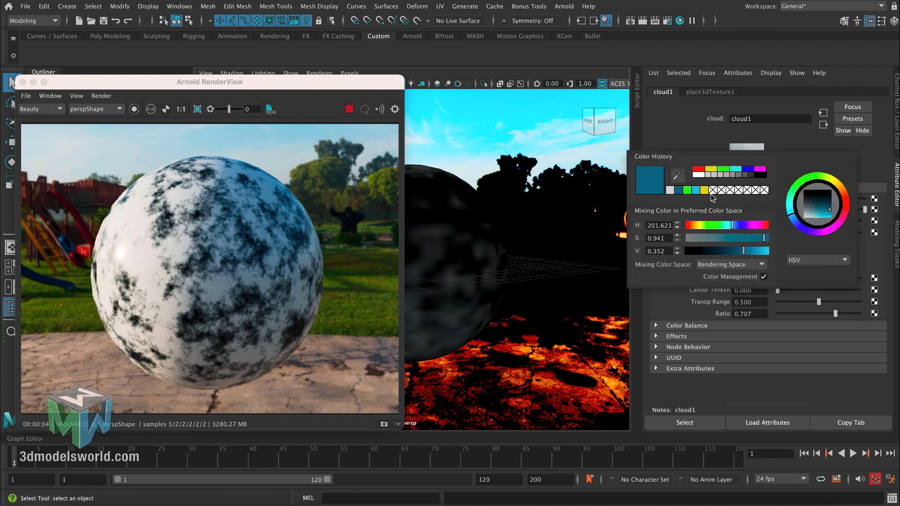
left_click(725, 171)
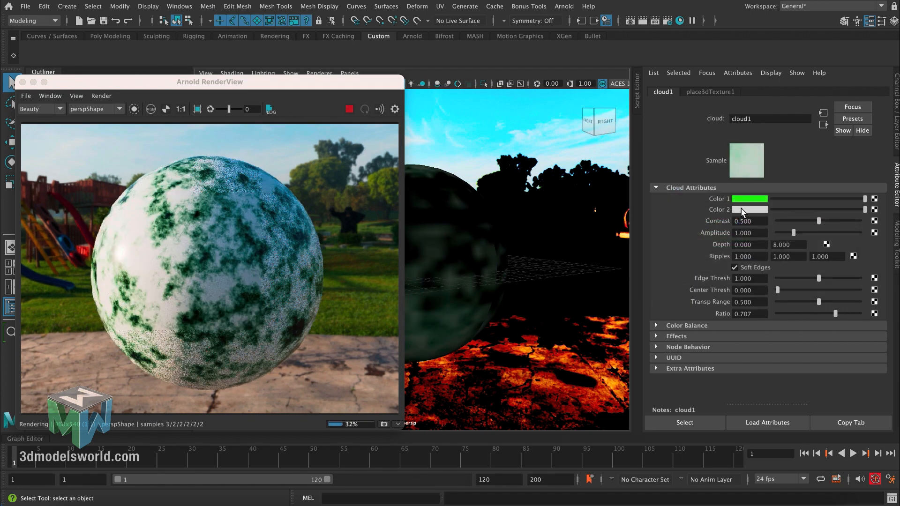
left_click(744, 209)
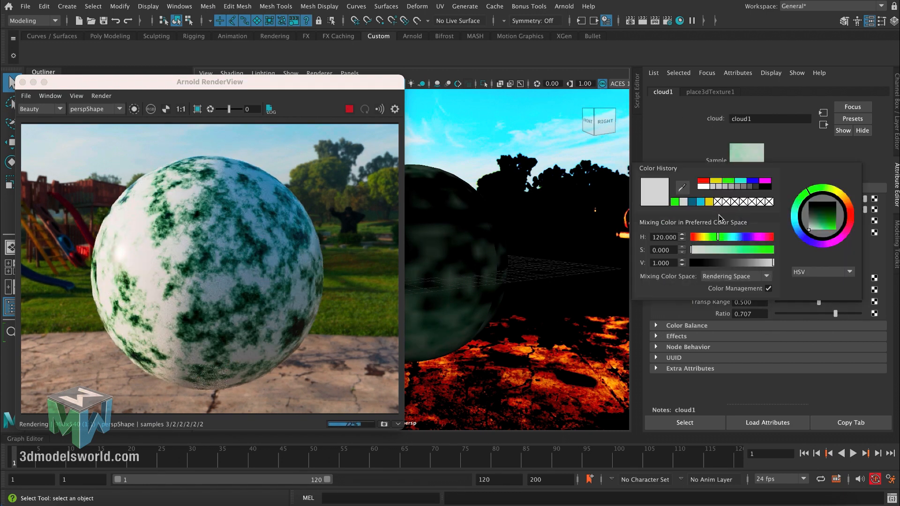
left_click(696, 202)
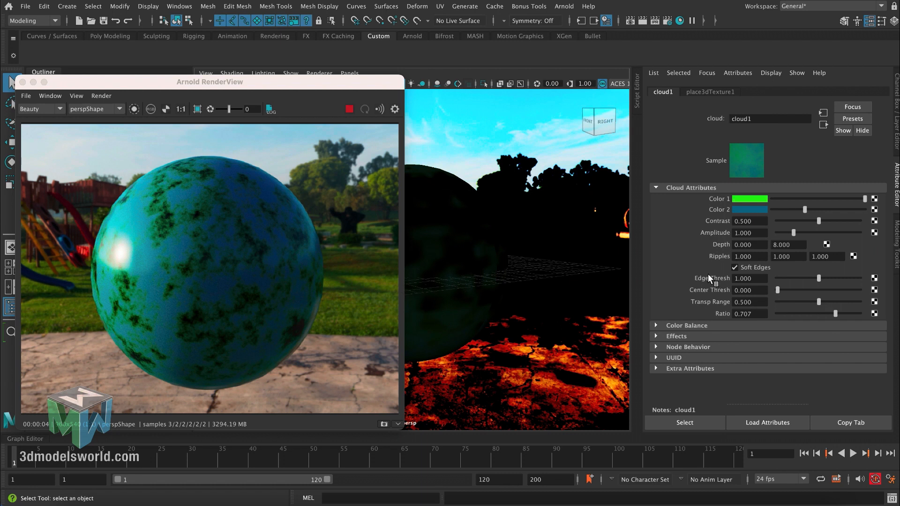
- Turn off the cloud texture's Soft Edges and set its Contrast to 0.638 and Amplitude to 2.533
left_click(734, 268)
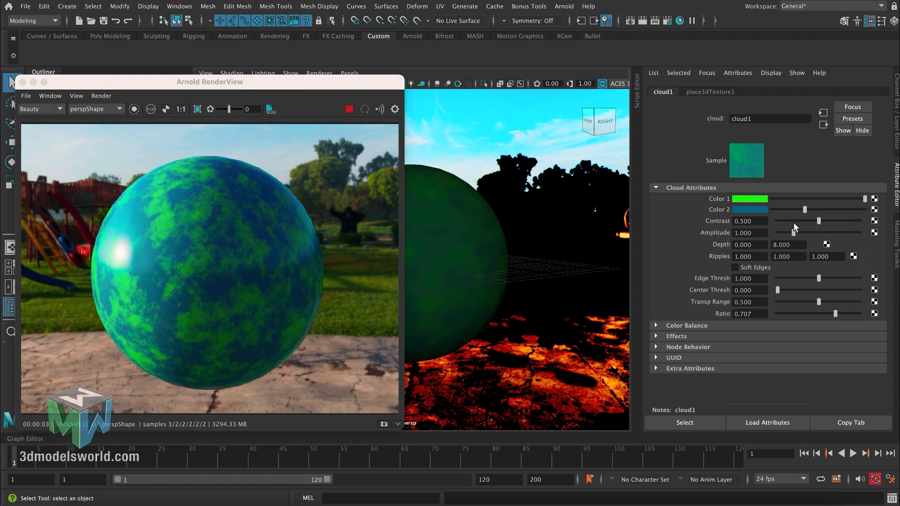
left_click_drag(814, 220, 834, 221)
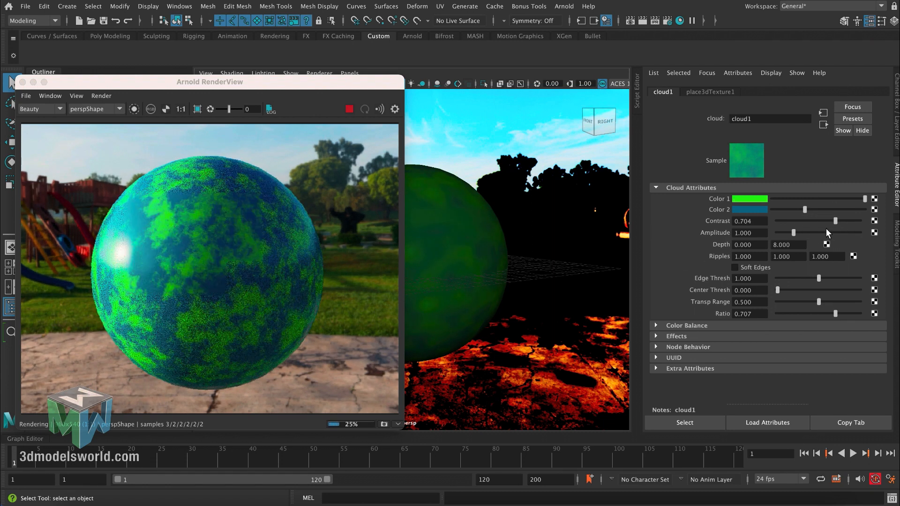
left_click_drag(837, 218, 857, 225)
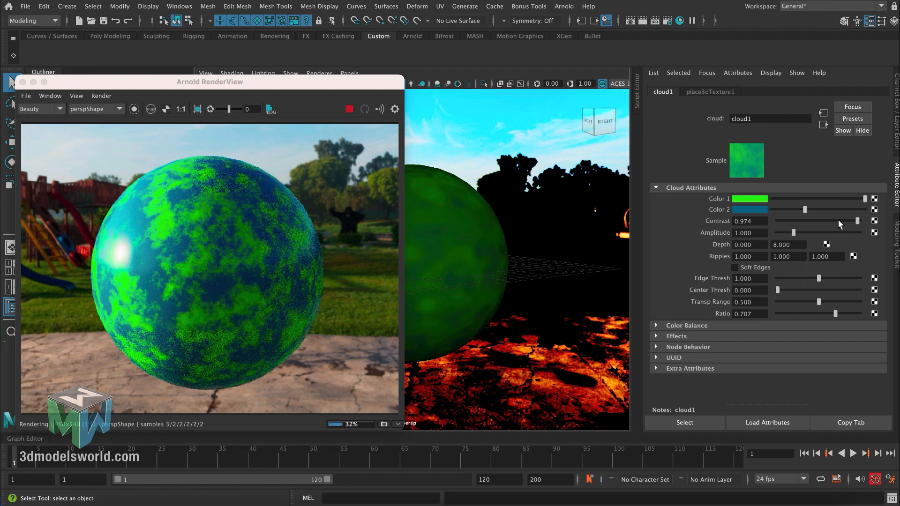
left_click_drag(848, 220, 819, 233)
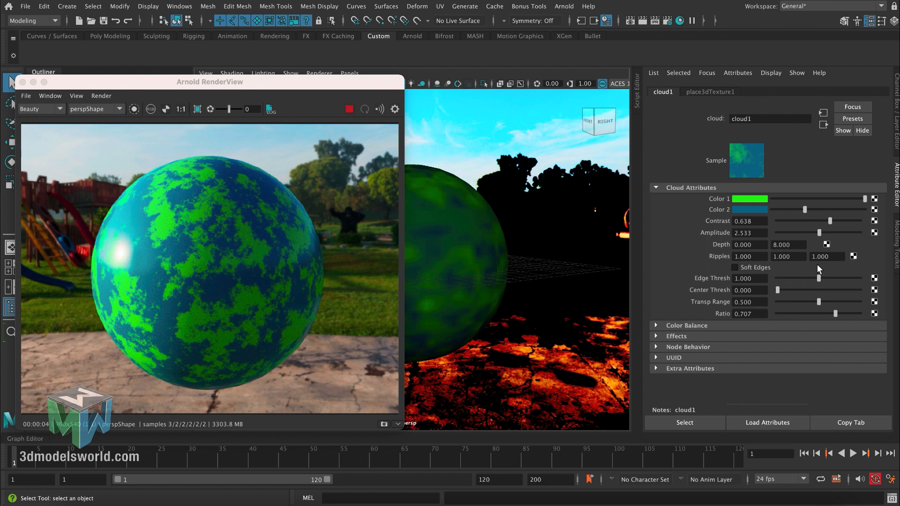
left_click(735, 267)
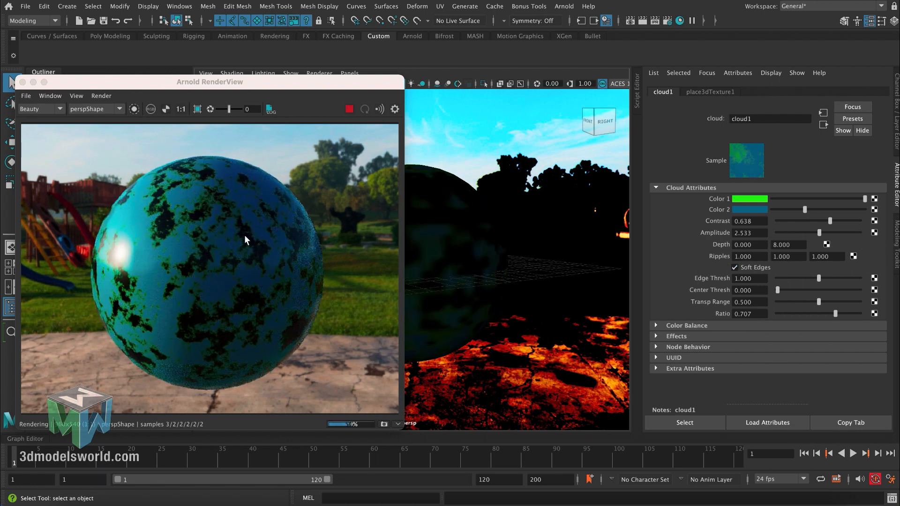
left_click(735, 267)
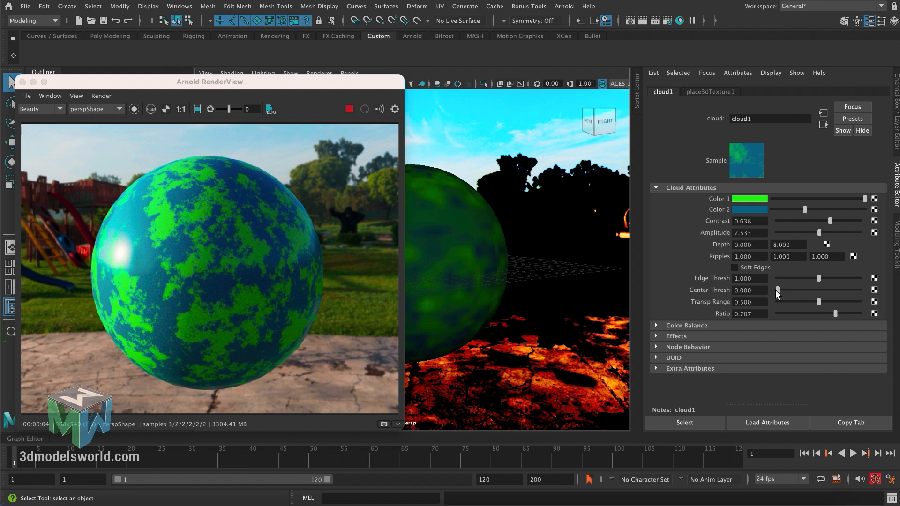
- Set the cloud texture's Edge Thresh to 0.763, Center Thresh to 0.316, Transp Range to 0.368 and Ratio to 0.783
left_click_drag(777, 290, 808, 279)
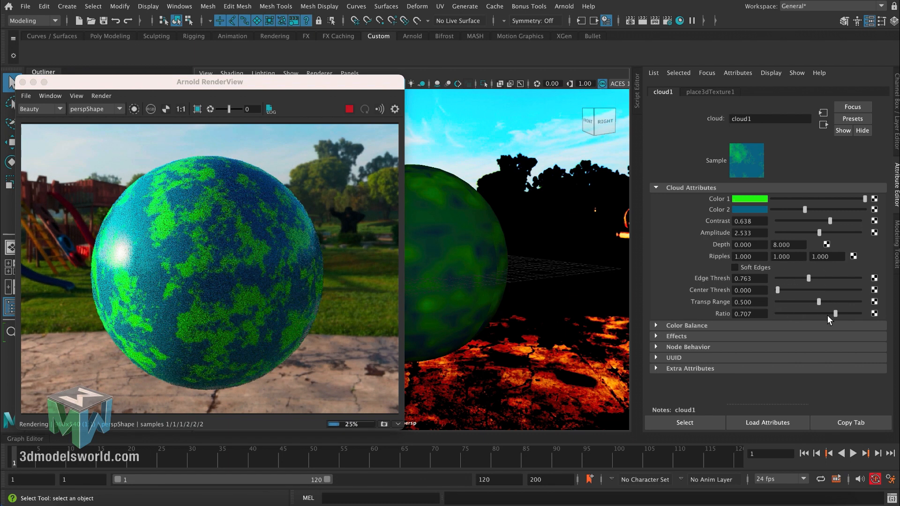
left_click_drag(828, 316, 783, 313)
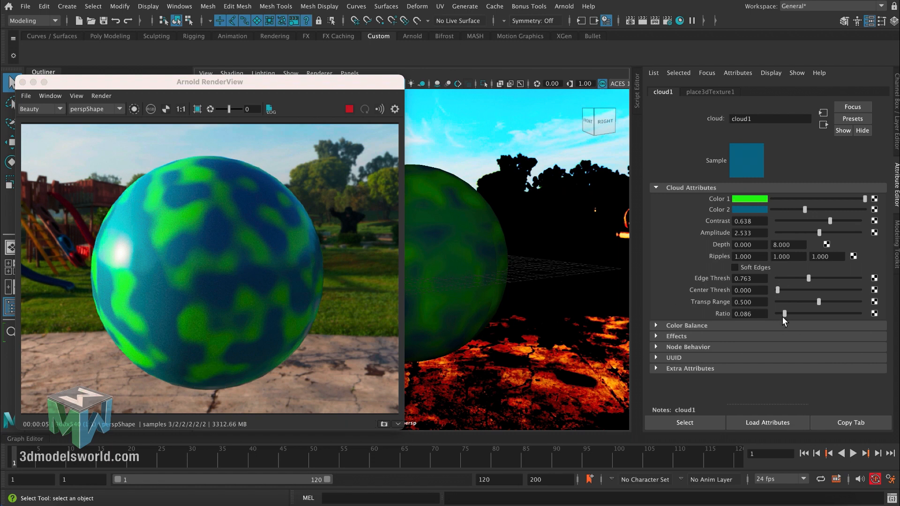
left_click_drag(784, 314, 829, 314)
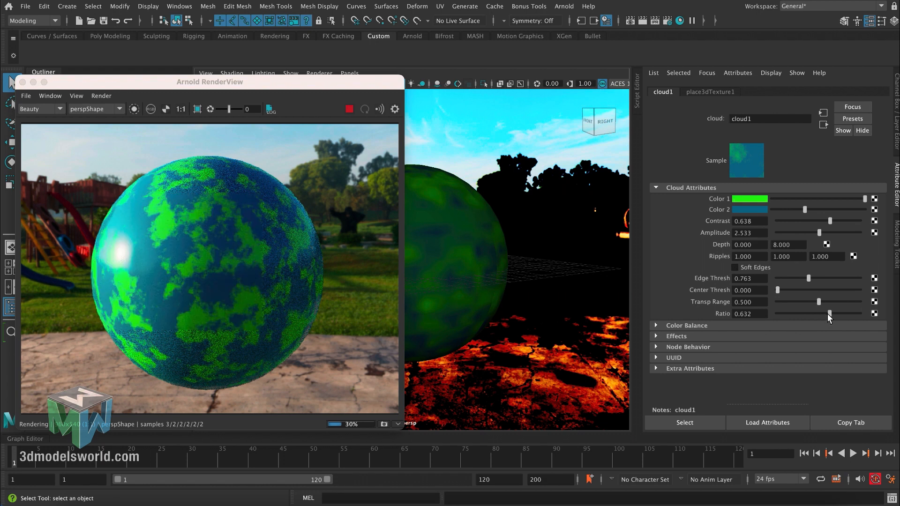
left_click_drag(827, 313, 846, 313)
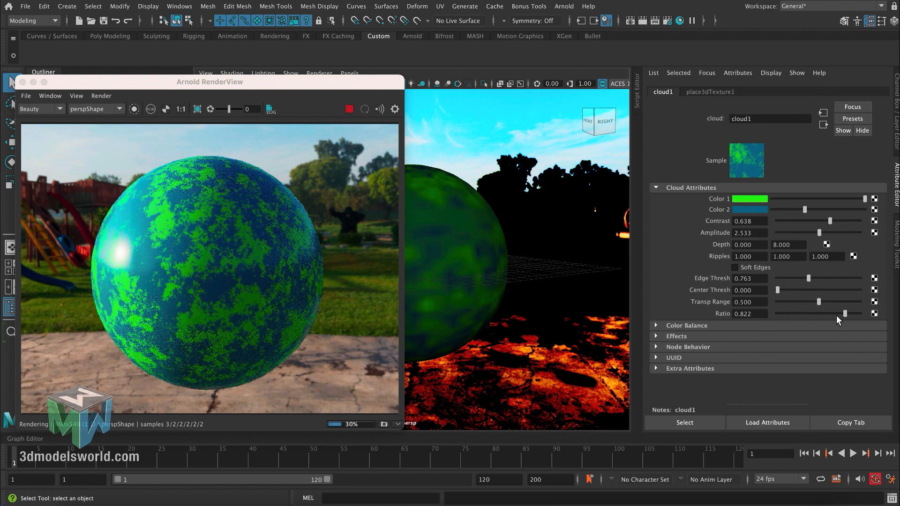
left_click_drag(841, 313, 802, 293)
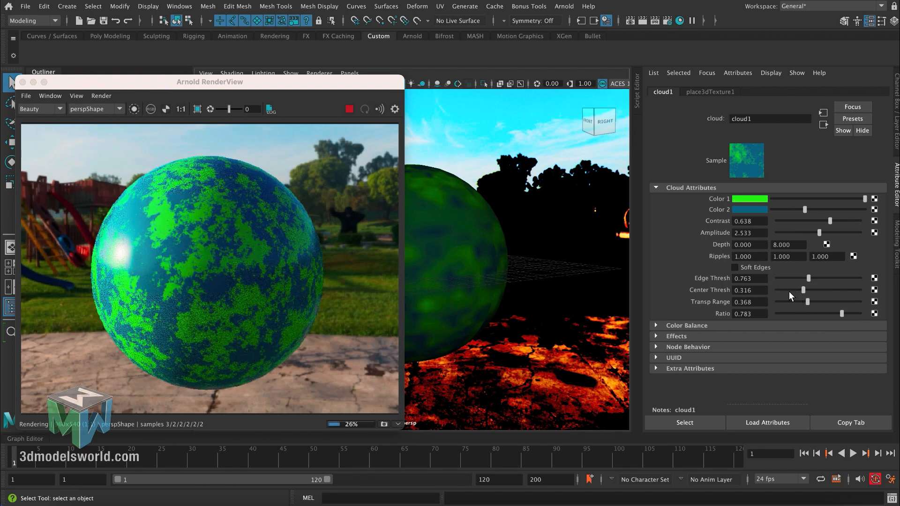
- Select the cloud's 3D texture placement node and scale it uniformly to about 2.333 on all three axes
left_click_drag(374, 85, 504, 96)
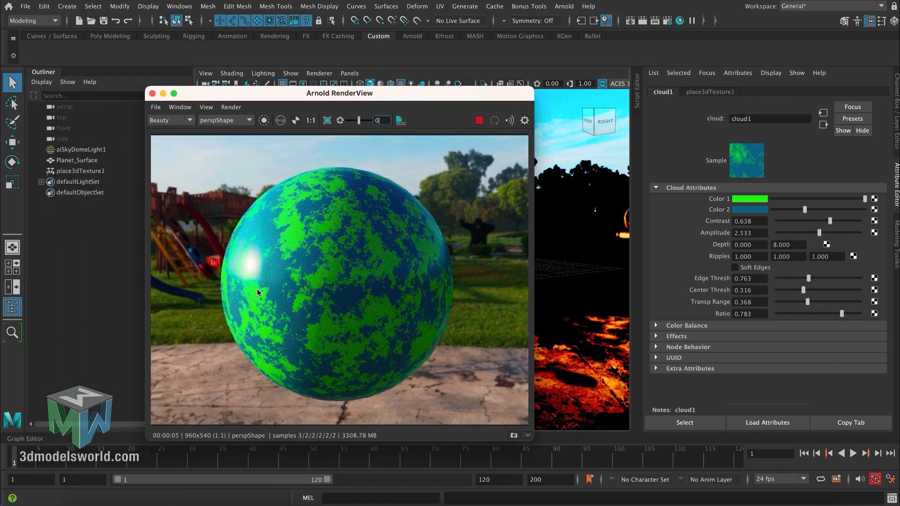
left_click(78, 170)
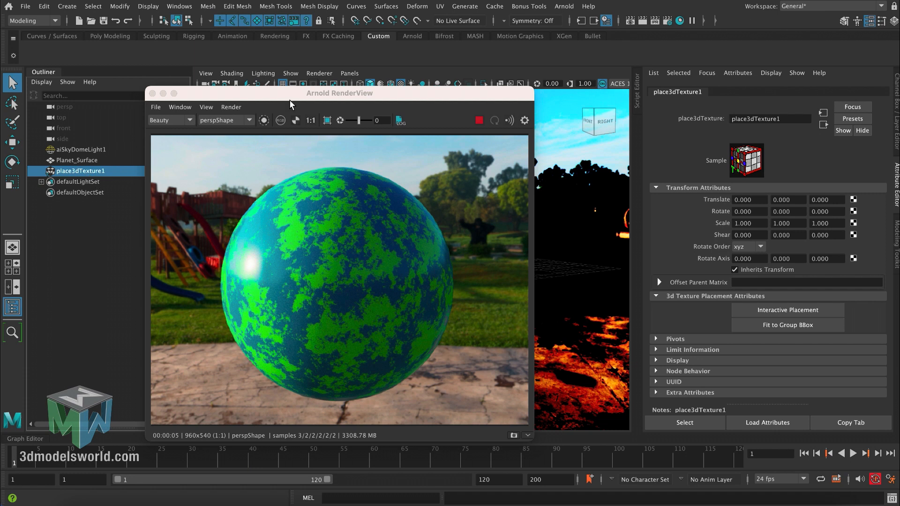
left_click_drag(290, 100, 160, 99)
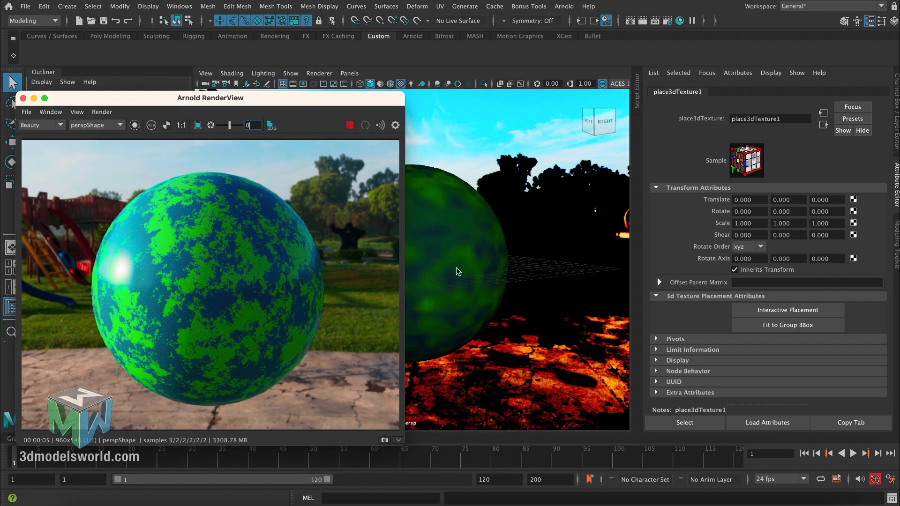
key("r")
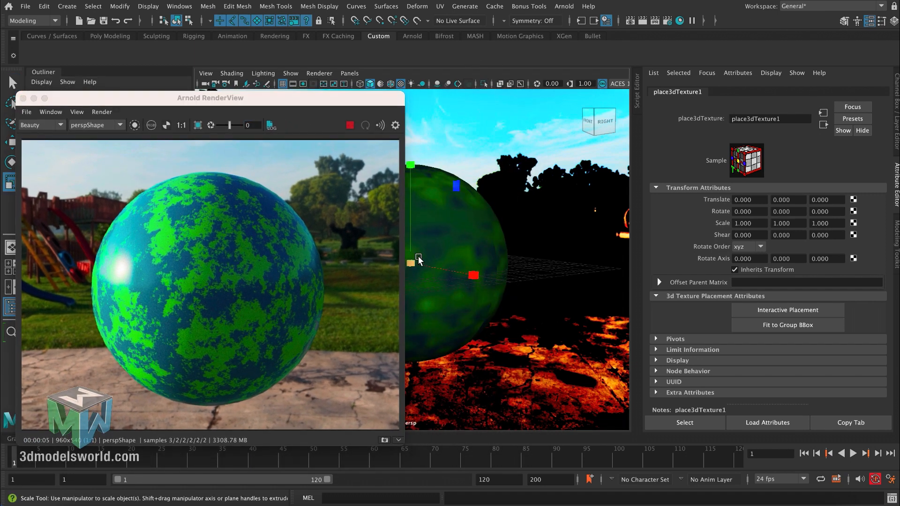
left_click_drag(413, 261, 433, 253)
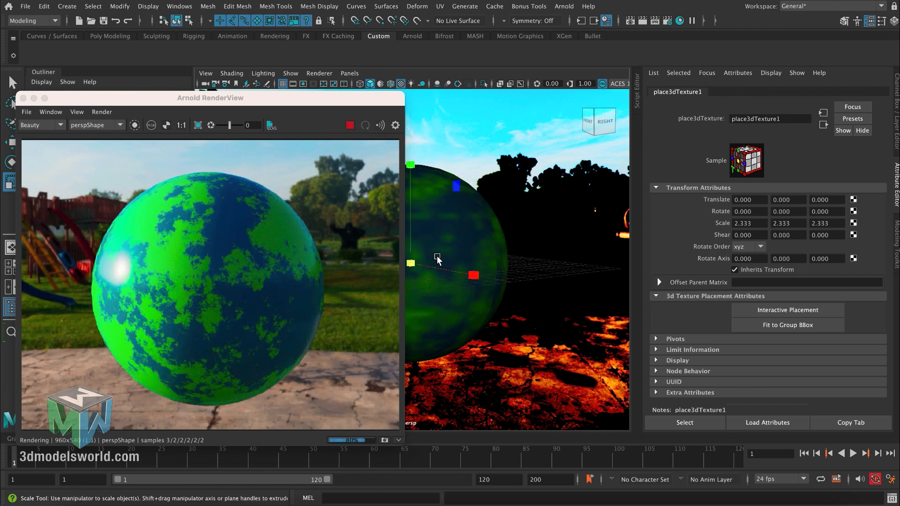
key("e")
left_click_drag(422, 276, 500, 274)
key("super+z")
key("q")
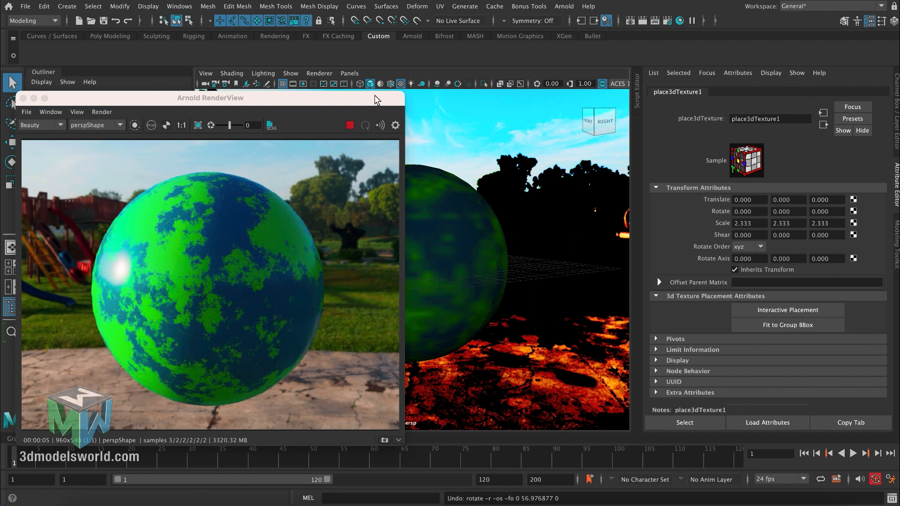
- Map a Ramp texture to Color 1 of the cloud texture feeding the planet material's base color
left_click_drag(375, 100, 333, 111)
left_click_drag(469, 225, 437, 238, "alt")
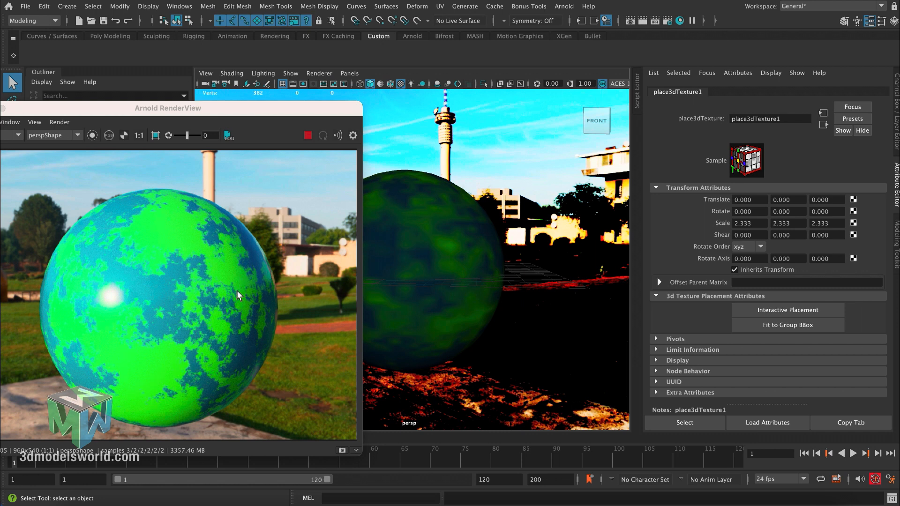
left_click(440, 255)
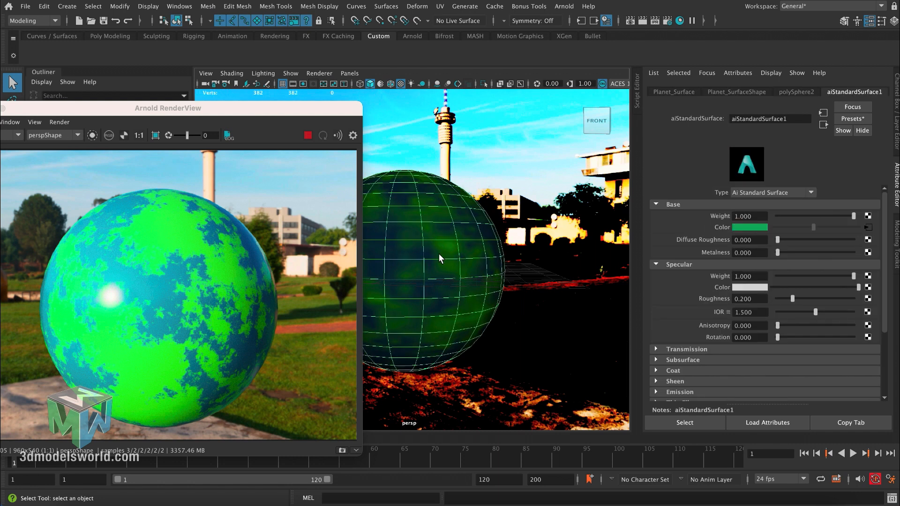
left_click(865, 228)
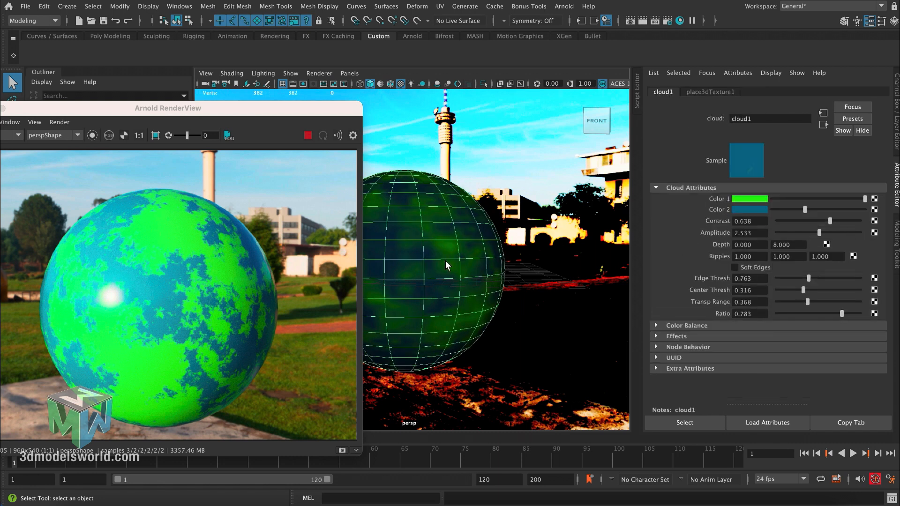
scroll(446, 265, "up", 2)
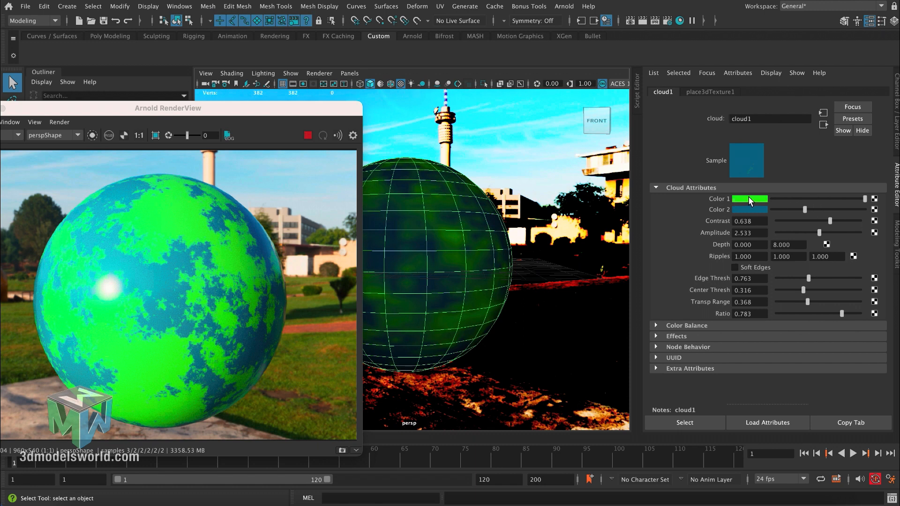
left_click(874, 199)
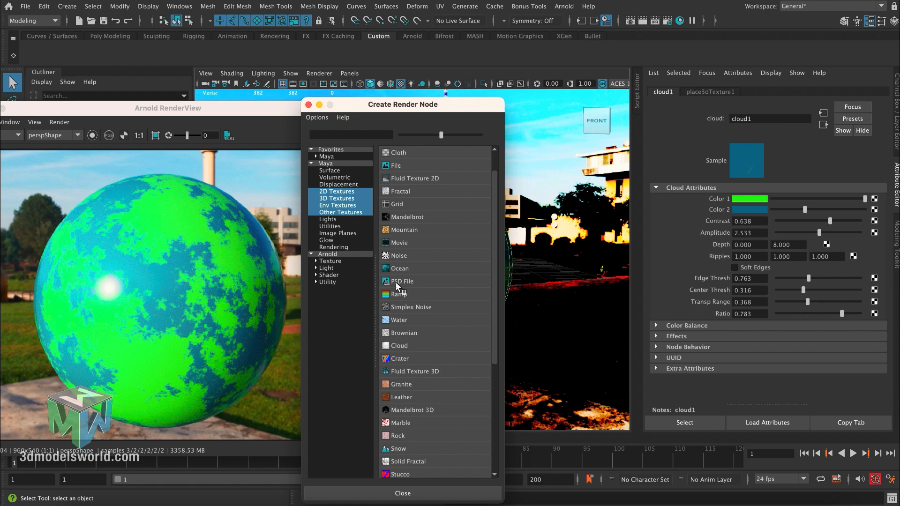
left_click(398, 294)
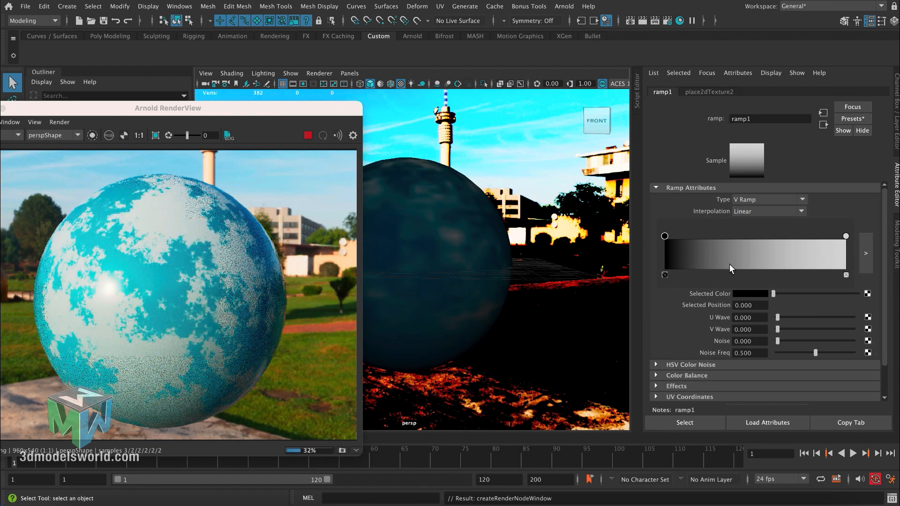
- Move the ramp's black marker to position 0.065 and color it sandy yellow with hue 44.690, saturation 0.669 and value 1.000
mouse_move(665, 235)
left_mouse_down()
mouse_move(707, 238)
mouse_move(676, 238)
left_mouse_up()
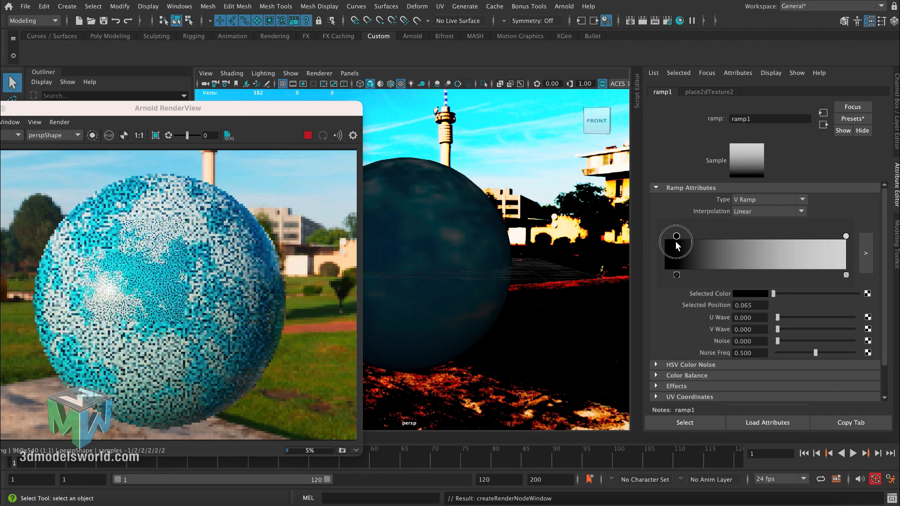
left_click(756, 295)
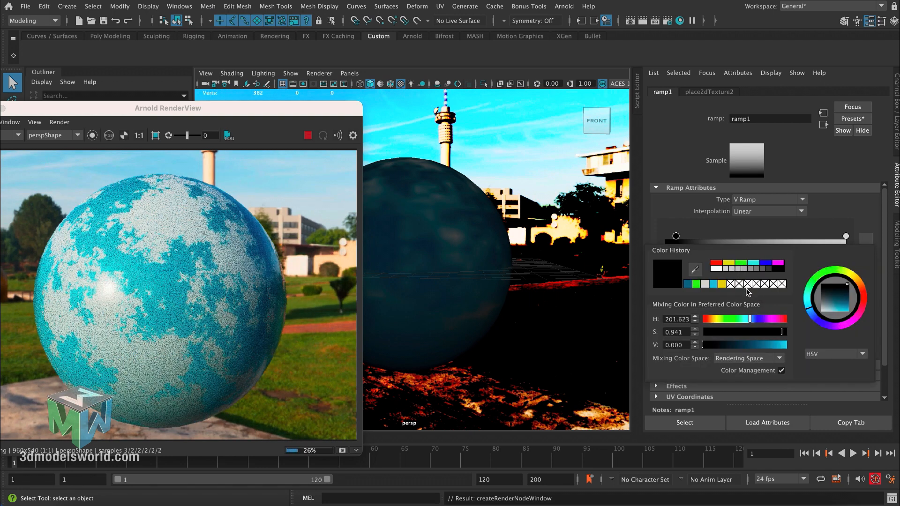
left_click(718, 319)
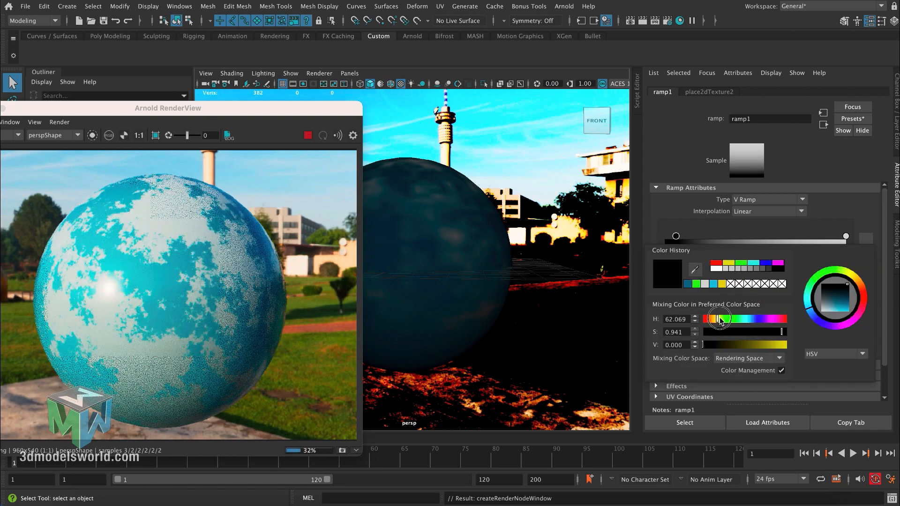
left_click_drag(748, 346, 788, 346)
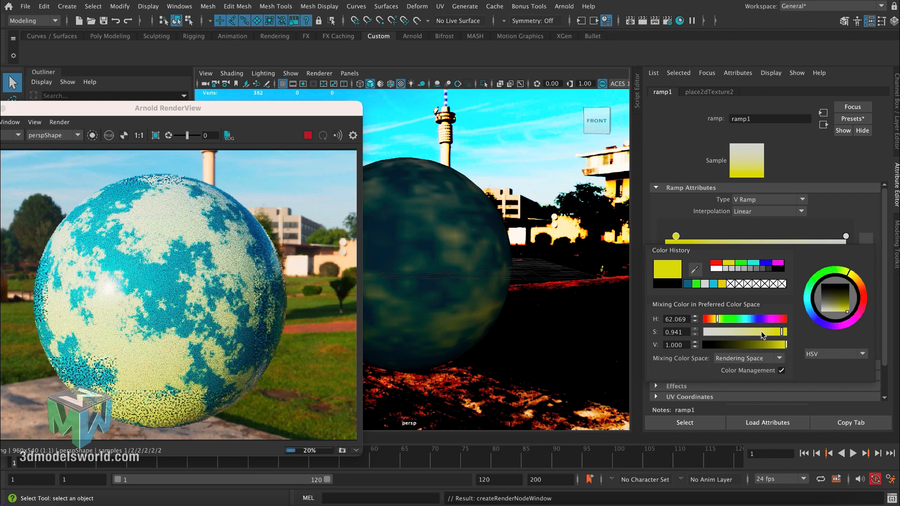
left_click(760, 332)
left_click(715, 319)
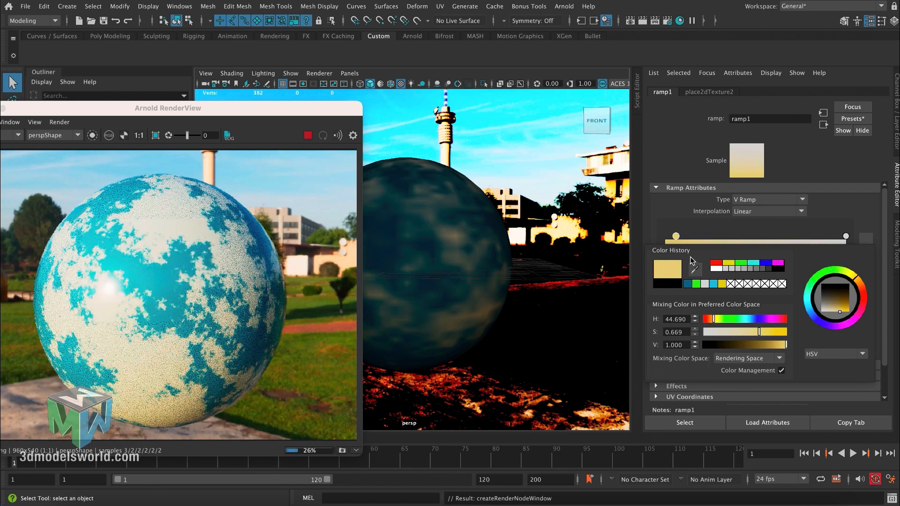
- Add a dark green ramp marker with hue 120, saturation 0.785 and value 0.181, placed at position 0.725
left_click_drag(718, 253, 791, 241)
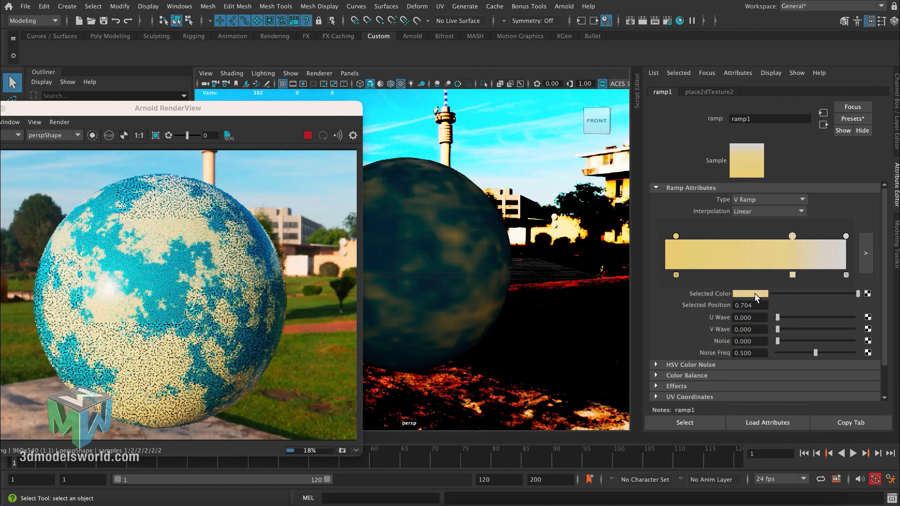
left_click(755, 293)
left_click(700, 285)
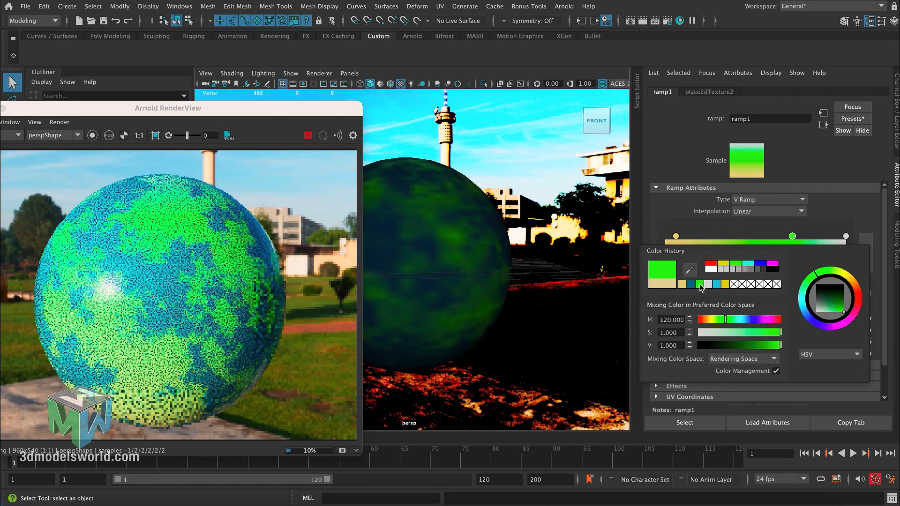
left_click(837, 300)
left_click_drag(837, 300, 839, 301)
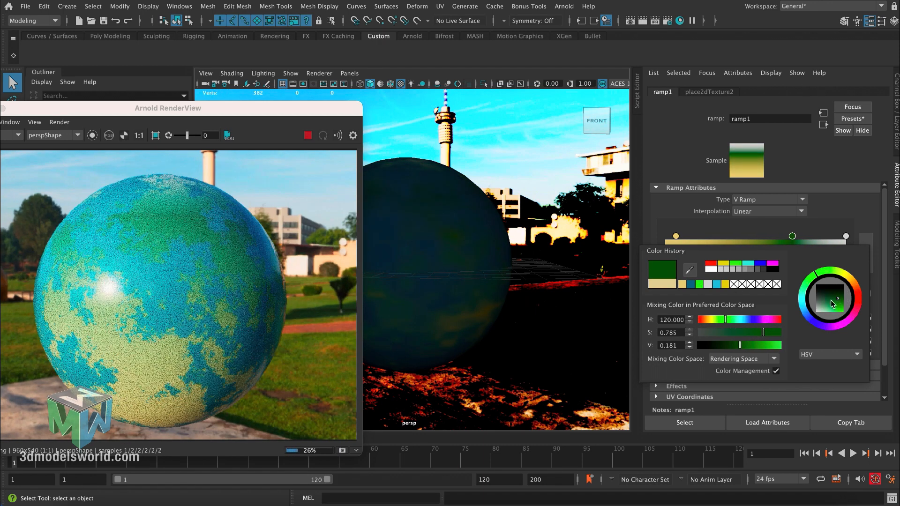
left_click(846, 236)
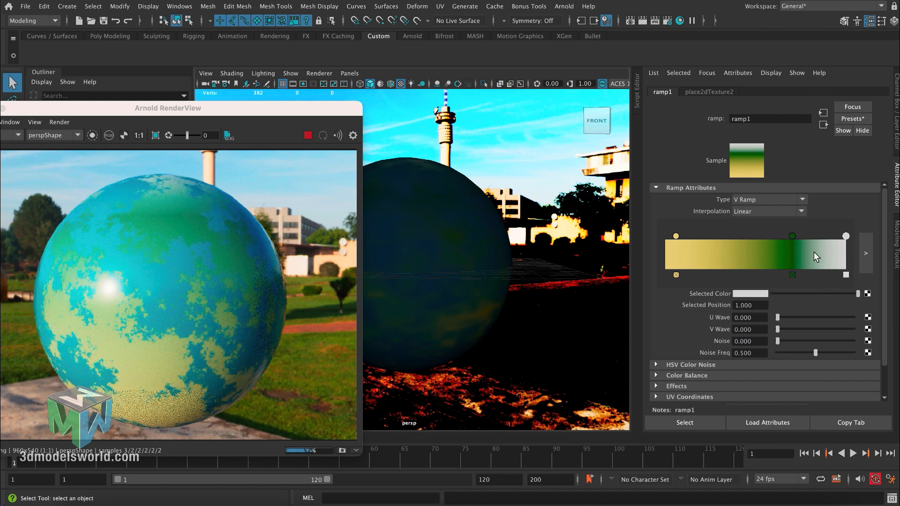
left_click_drag(792, 236, 796, 236)
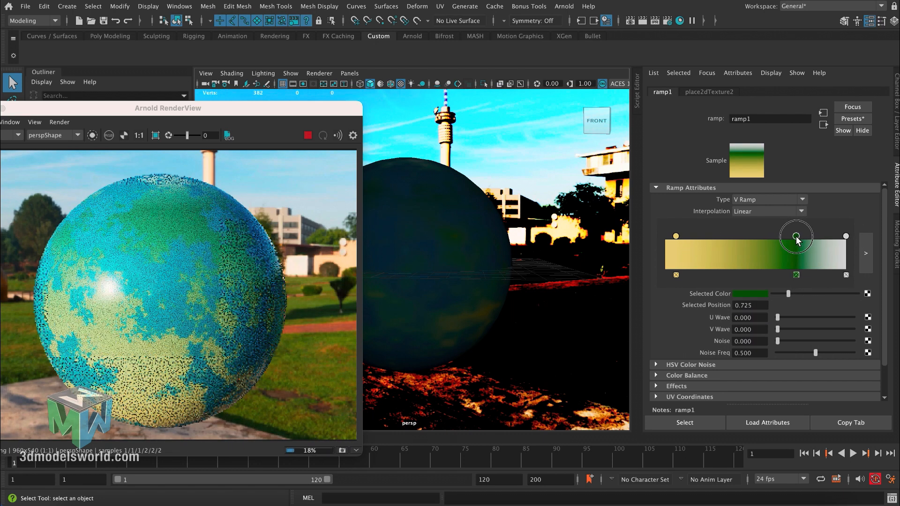
left_click(846, 236)
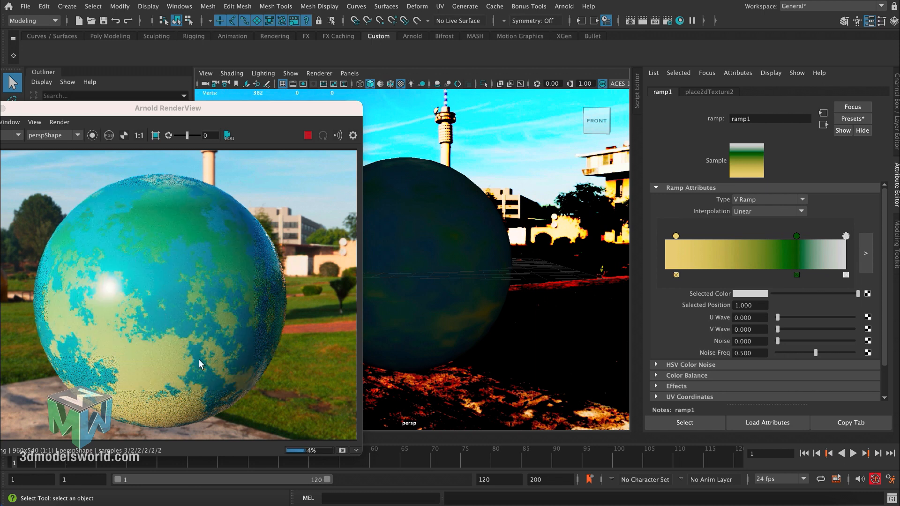
- Try the U Ramp type, settle on Circular Ramp, and move the dark green marker to position 0.518
left_click(744, 196)
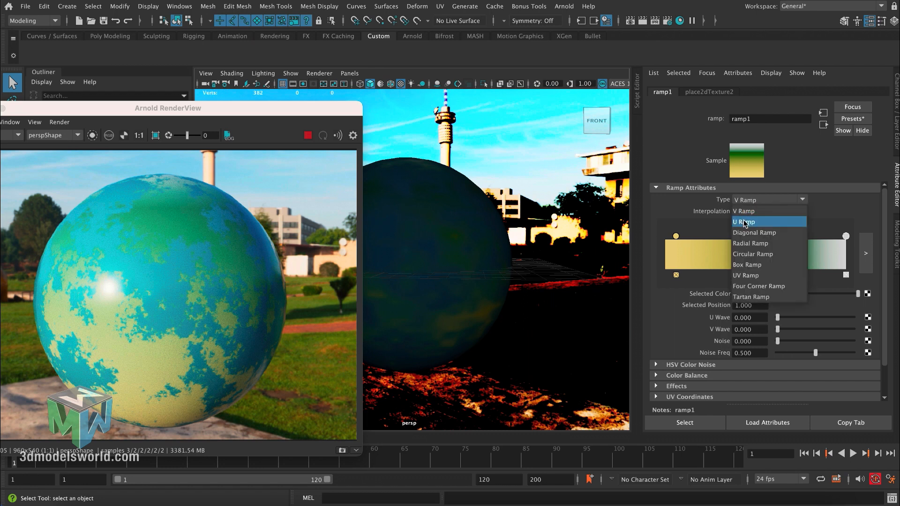
left_click(745, 222)
left_click(747, 200)
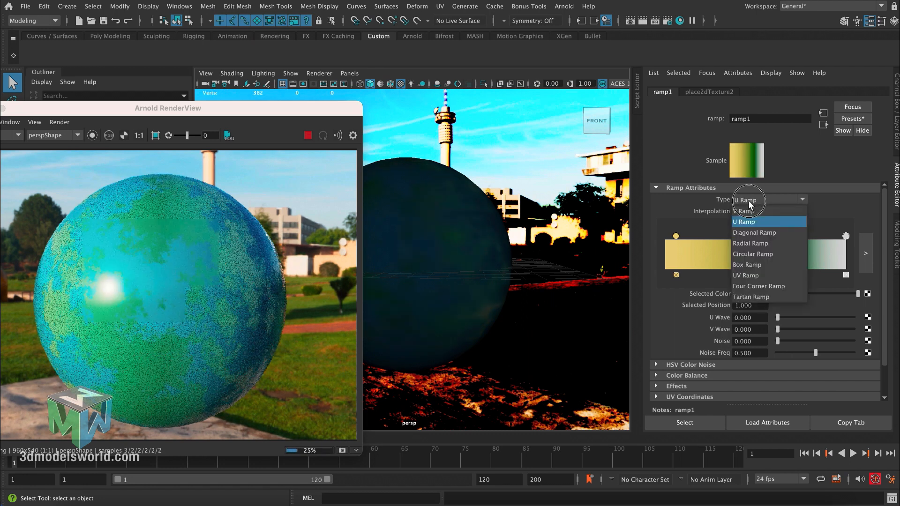
left_click(759, 256)
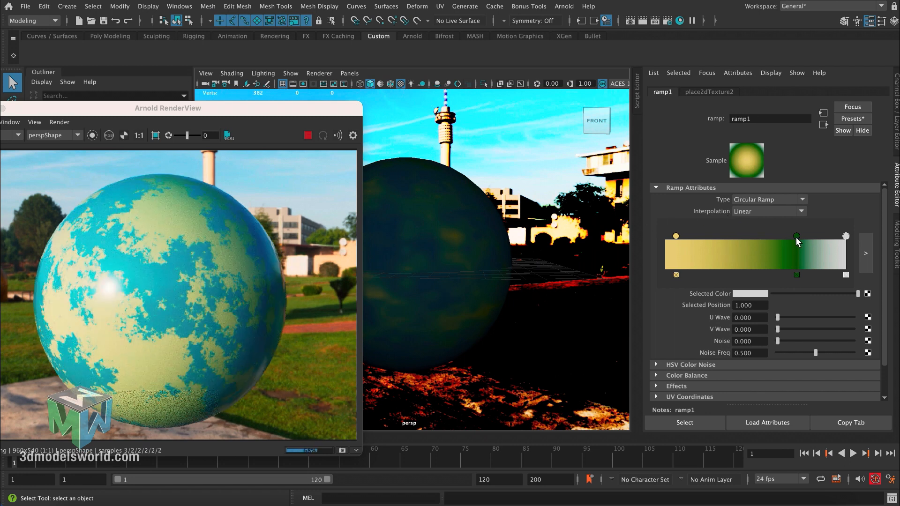
left_click_drag(797, 239, 759, 242)
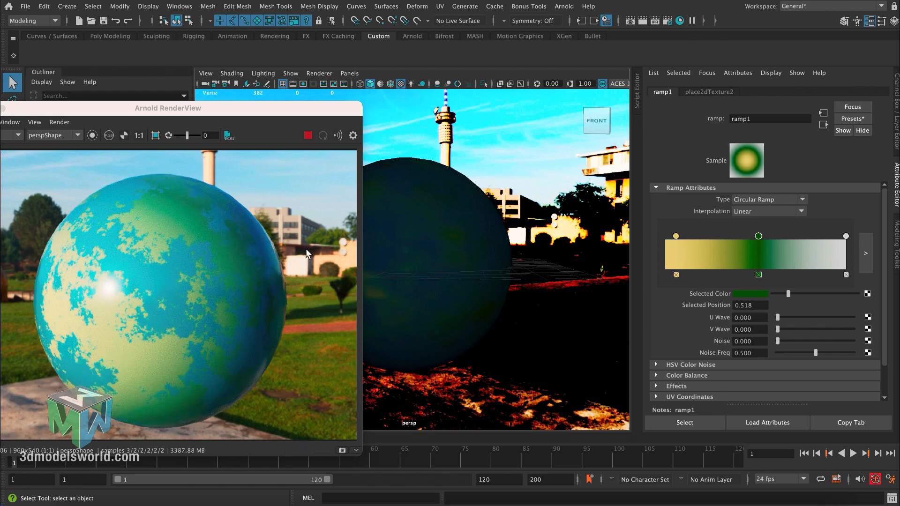
- Adjust the ramp's distortion to a U Wave of 0.064, a V Wave of 0.050 and a Noise of 0.029
mouse_move(446, 243)
left_mouse_down("alt")
mouse_move(409, 245)
mouse_move(439, 256)
mouse_move(396, 261)
mouse_move(431, 261)
mouse_move(426, 244)
mouse_move(370, 264)
mouse_move(482, 276)
mouse_move(441, 265)
mouse_move(487, 257)
mouse_move(435, 263)
mouse_move(429, 256)
mouse_move(452, 261)
mouse_move(453, 250)
left_mouse_up("alt")
middle_click_drag(453, 249, 465, 255, "alt")
left_click_drag(458, 261, 458, 257, "alt")
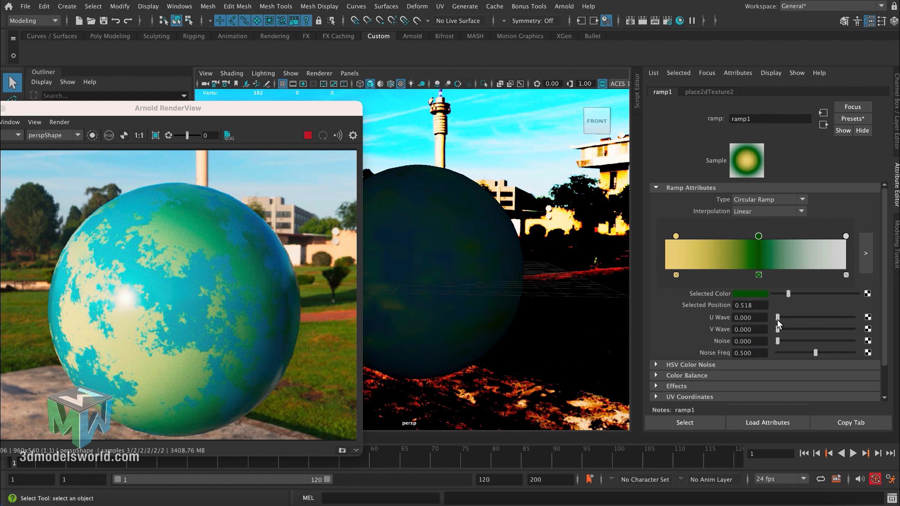
left_click_drag(778, 322, 783, 322)
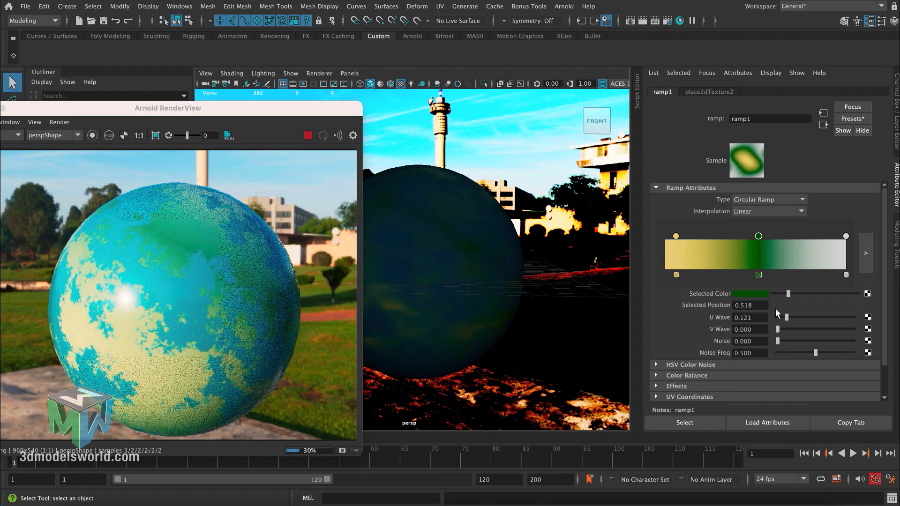
left_click_drag(780, 332, 794, 331)
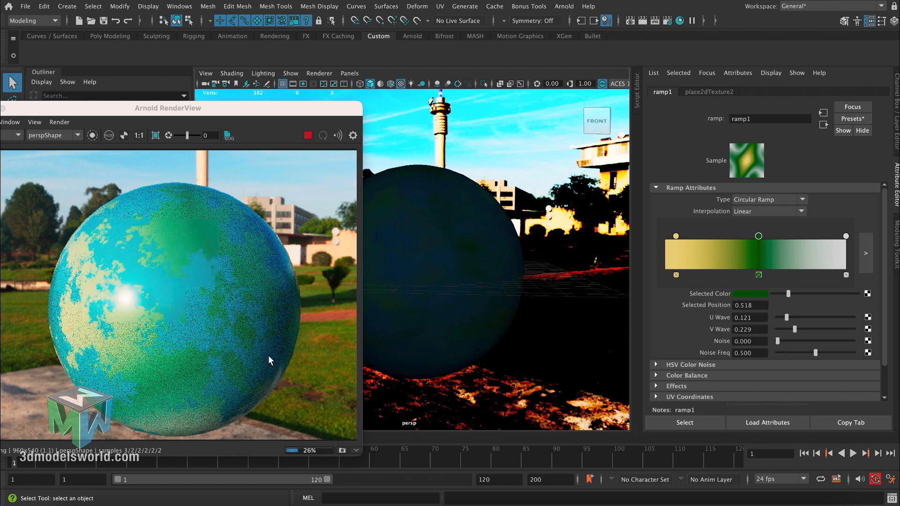
left_click_drag(778, 341, 789, 344)
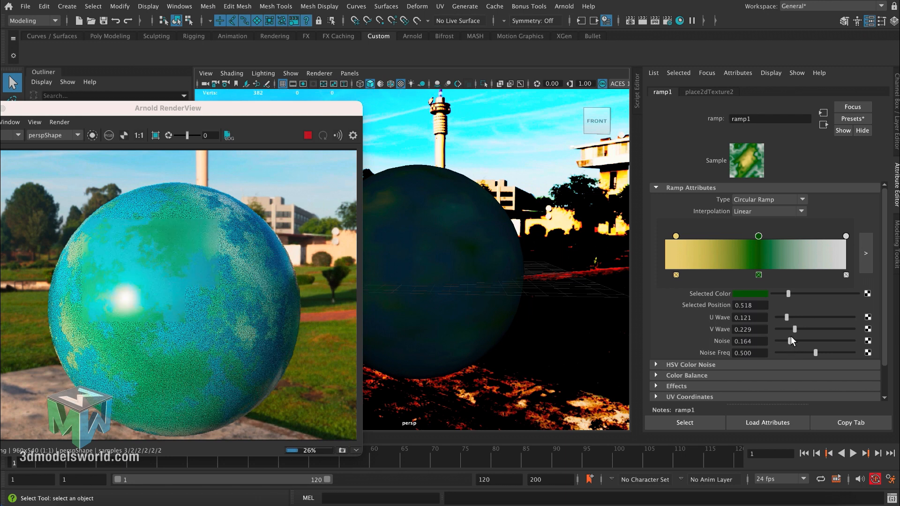
left_click_drag(791, 339, 782, 318)
left_click_drag(785, 329, 781, 329)
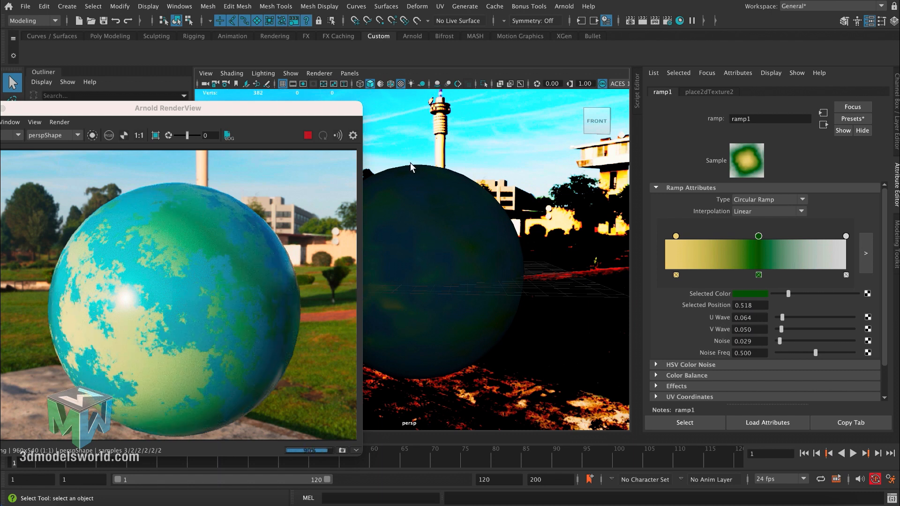
- Move the render window clear of the sphere, open the Hypershade and select ramp1 among the scene's textures
left_click_drag(320, 114, 451, 103)
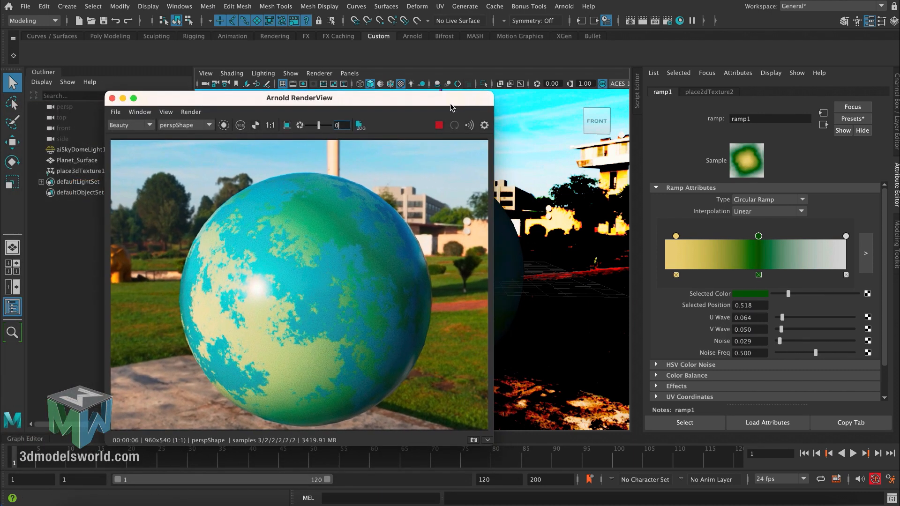
left_click_drag(342, 96, 244, 92)
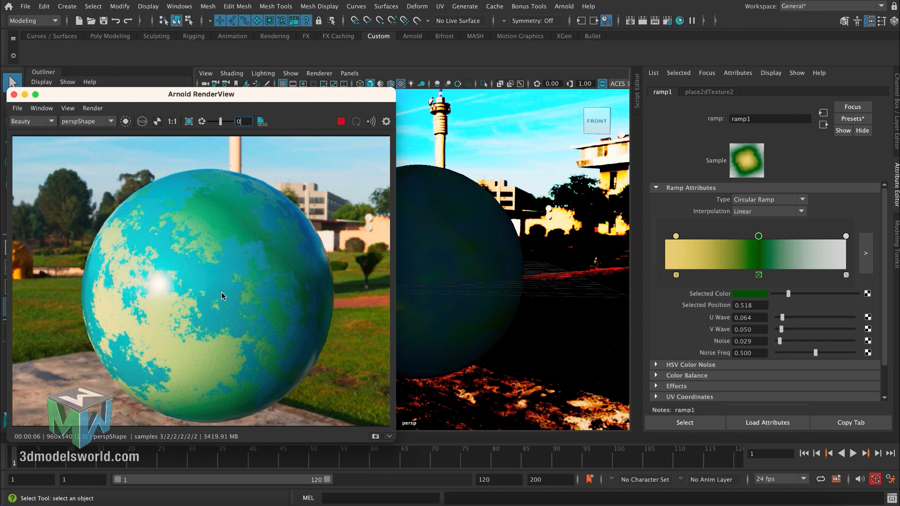
left_click(480, 241)
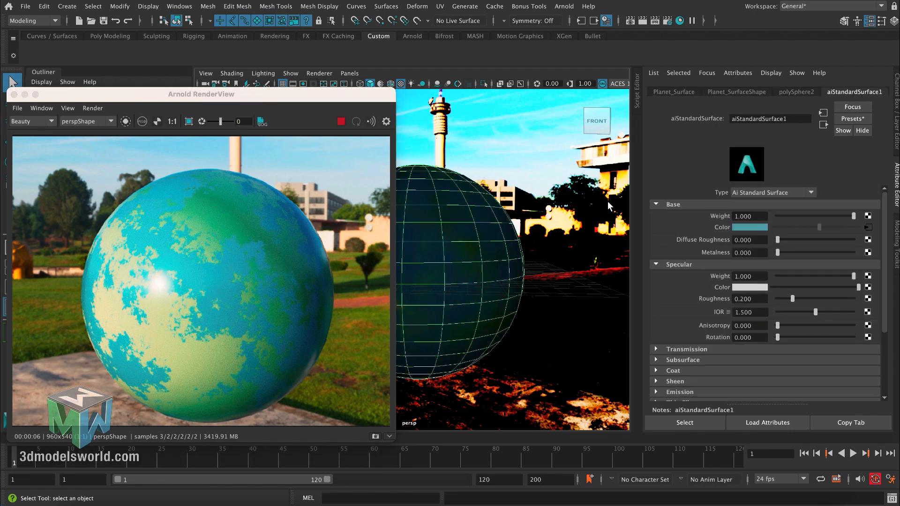
left_click(680, 21)
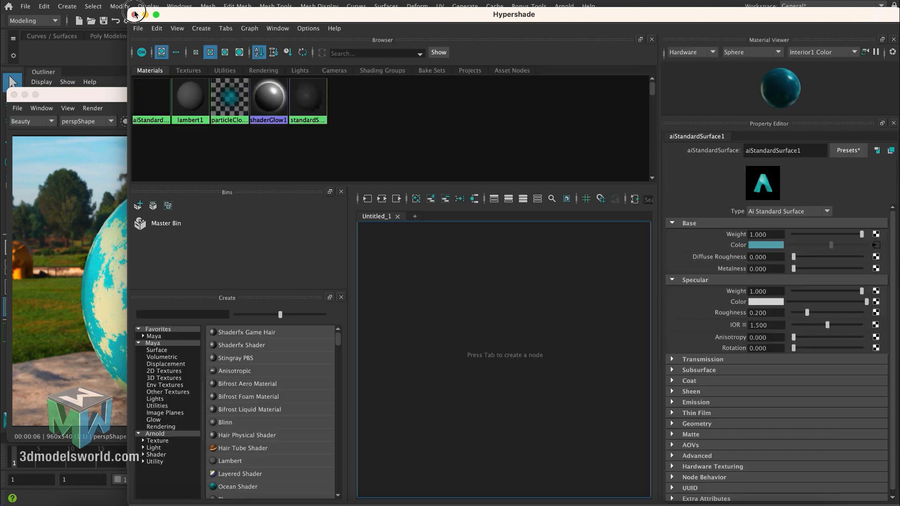
left_click_drag(129, 8, 141, 81)
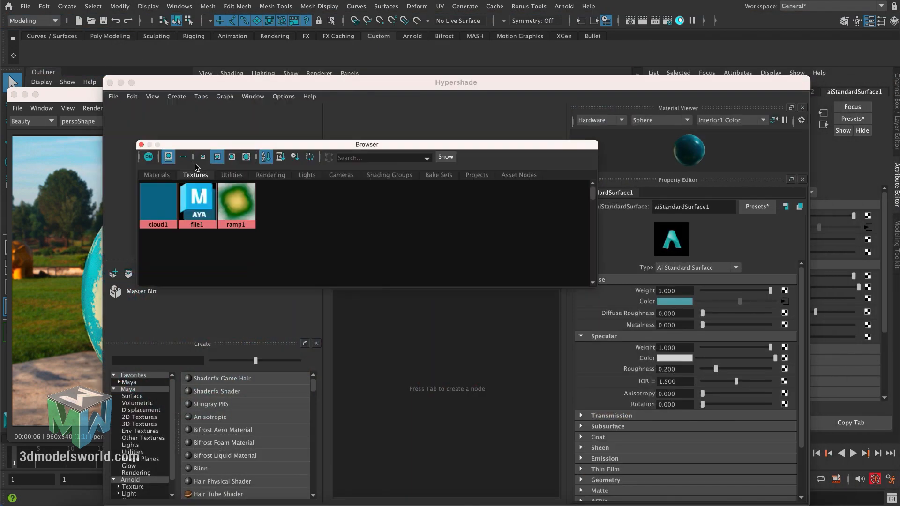
left_click(204, 169)
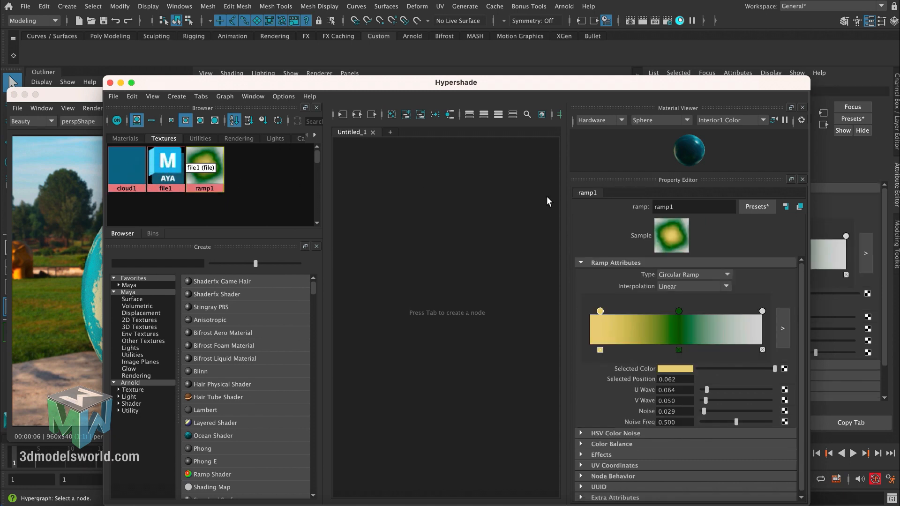
- Rename the ramp texture as Land_Sea
double_click(673, 207)
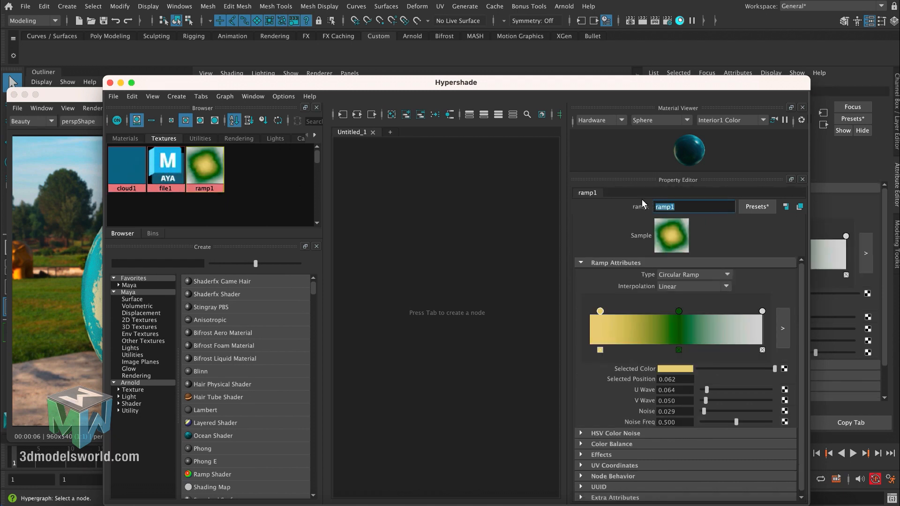
type("Land_Sea")
key("Return")
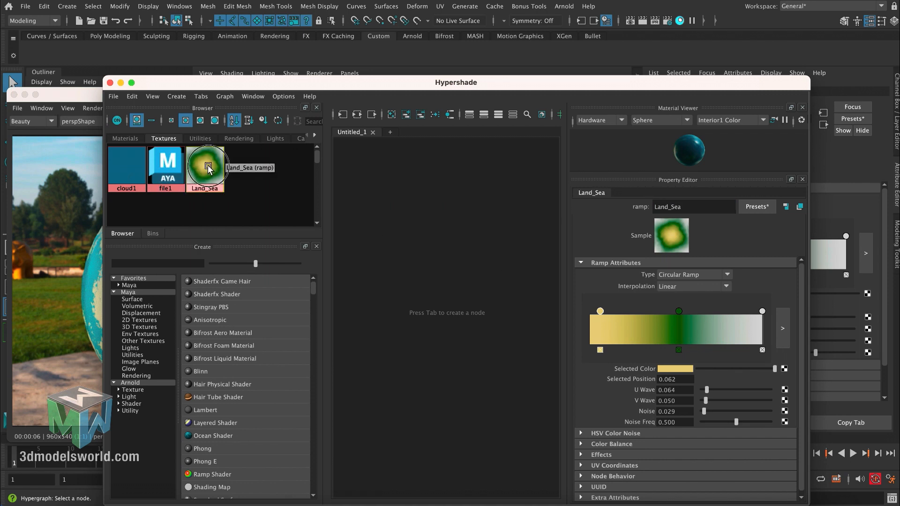
- Rename the ramp texture as LandRamp
left_click_drag(689, 207, 646, 203)
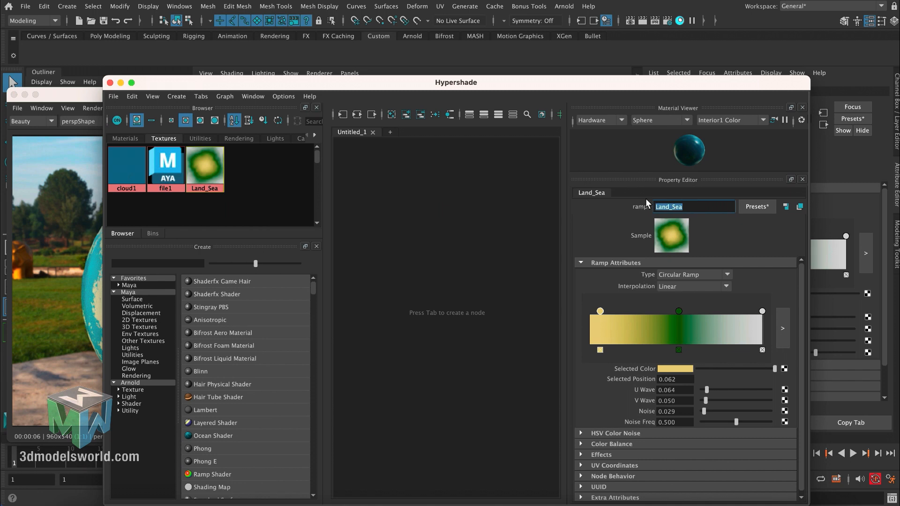
type("LandRamp")
key("Return")
- Rename the cloud1 texture as Land_Sea_Map
left_click(126, 169)
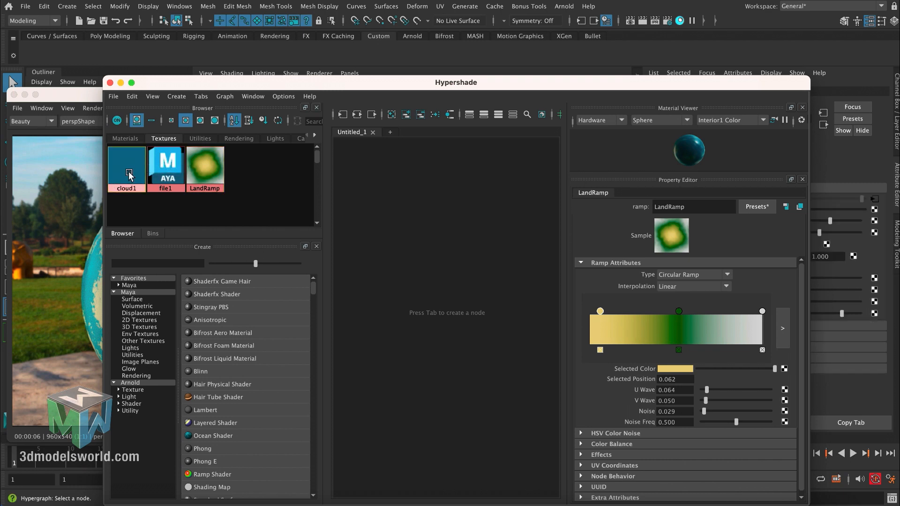
left_click_drag(682, 206, 656, 206)
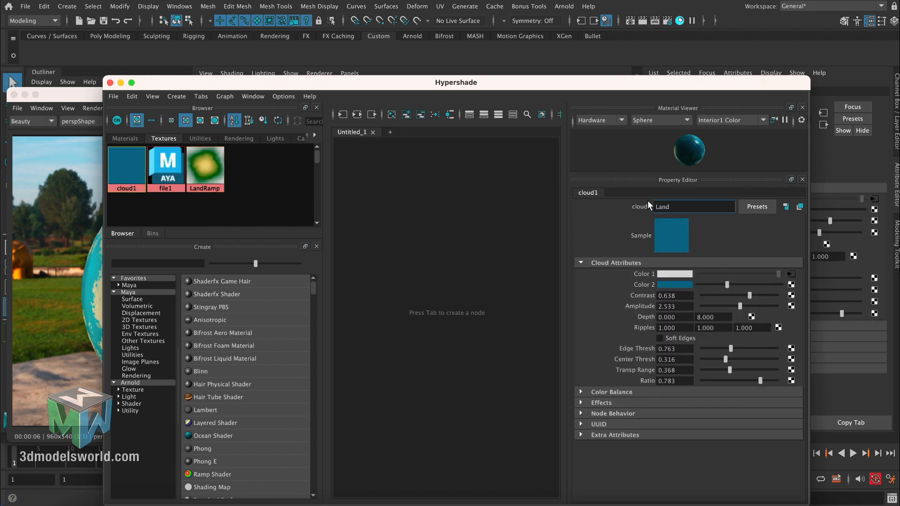
type("Land_Sea_Map")
key("Return")
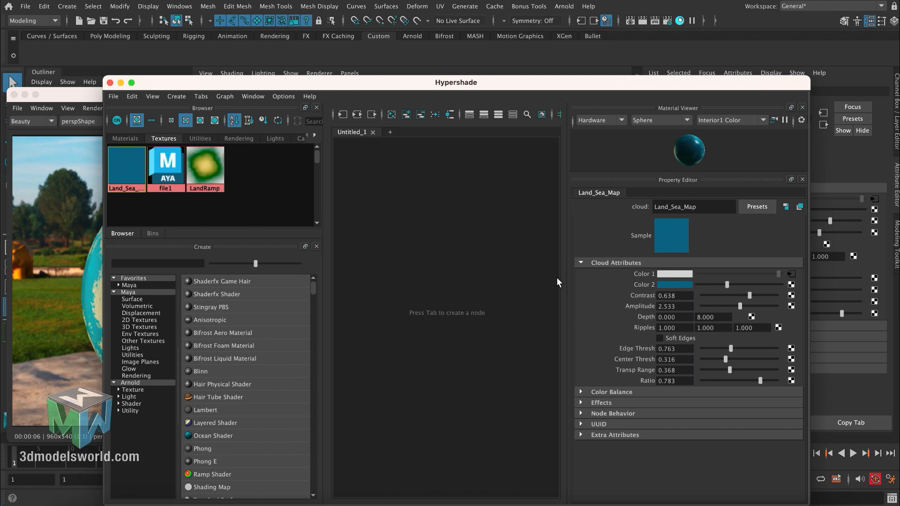
- Duplicate the Land_Sea_Map cloud texture together with its shading network
left_click_drag(402, 87, 388, 86)
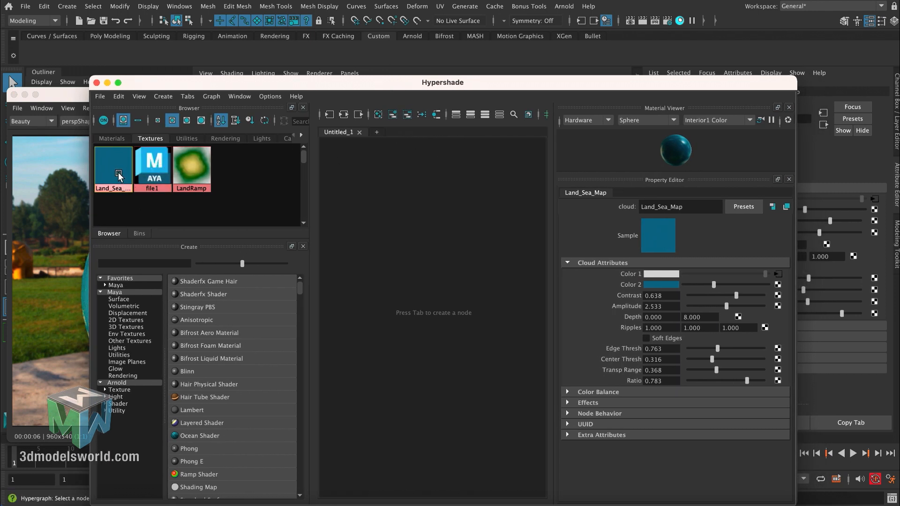
left_click(119, 96)
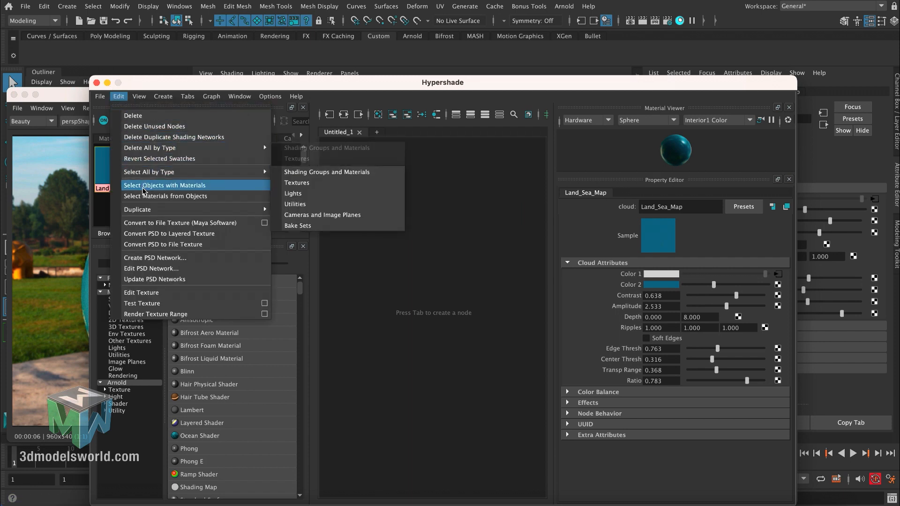
mouse_move(271, 211)
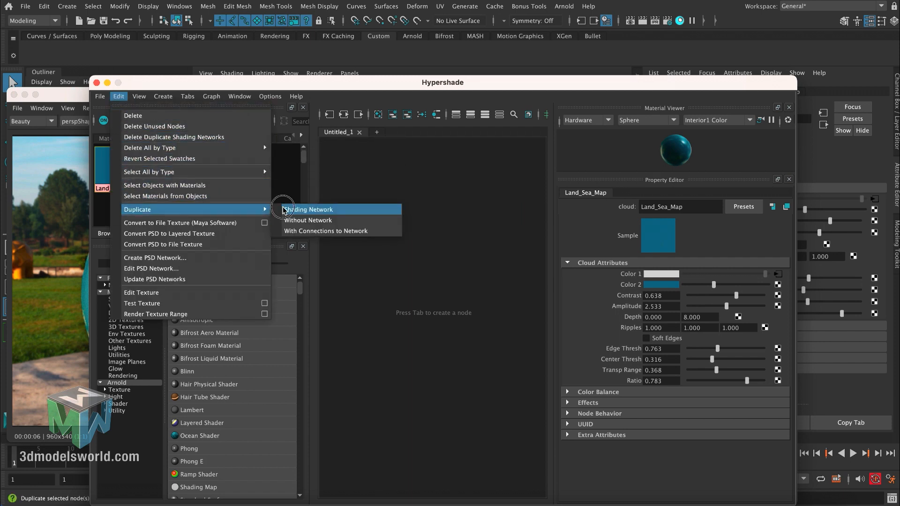
left_click(300, 210)
left_click(435, 232)
scroll(369, 189, "down", 5)
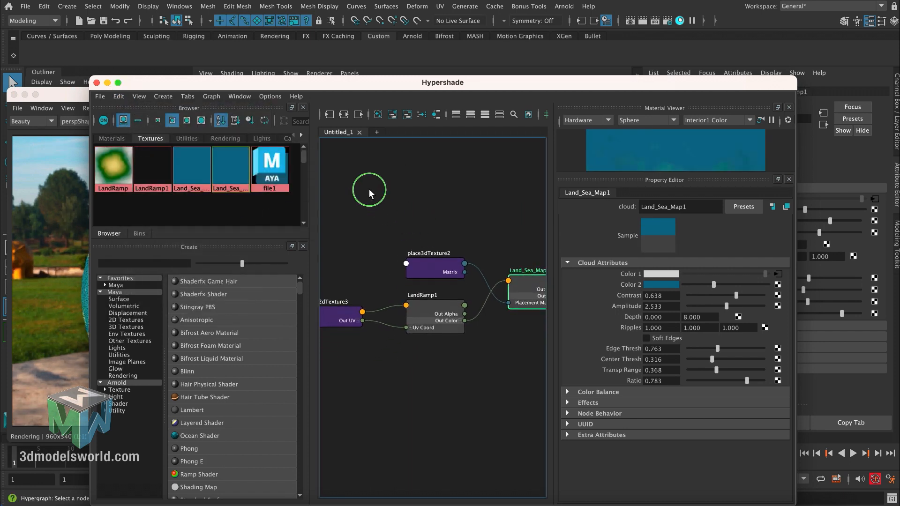
middle_click_drag(404, 179, 429, 188, "alt")
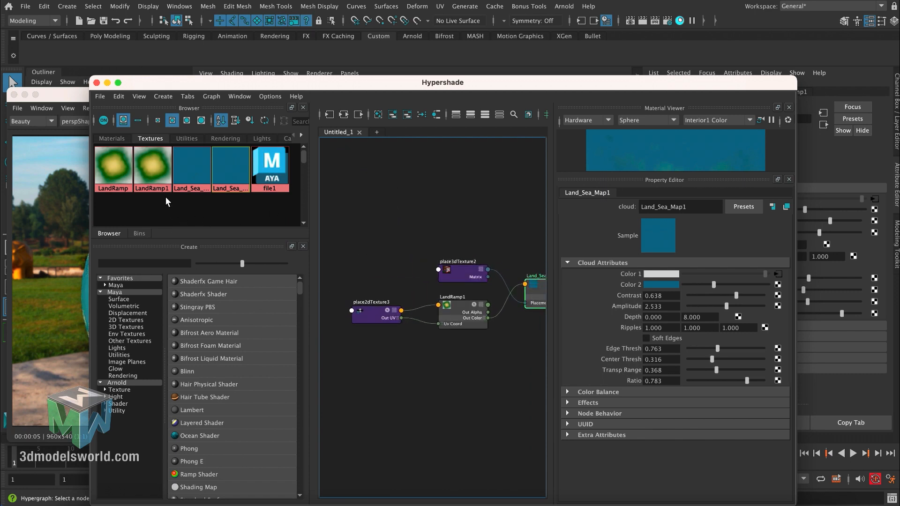
- Try deleting the duplicated ramp and its 2D placement node from the graph, and undo the deletion
left_click(154, 169)
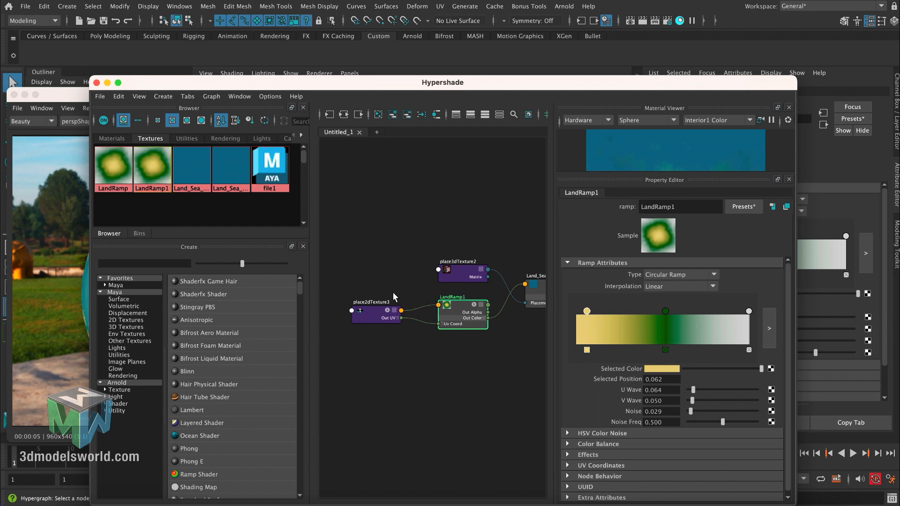
left_click_drag(389, 299, 464, 328)
key("Delete")
left_click_drag(436, 273, 409, 275)
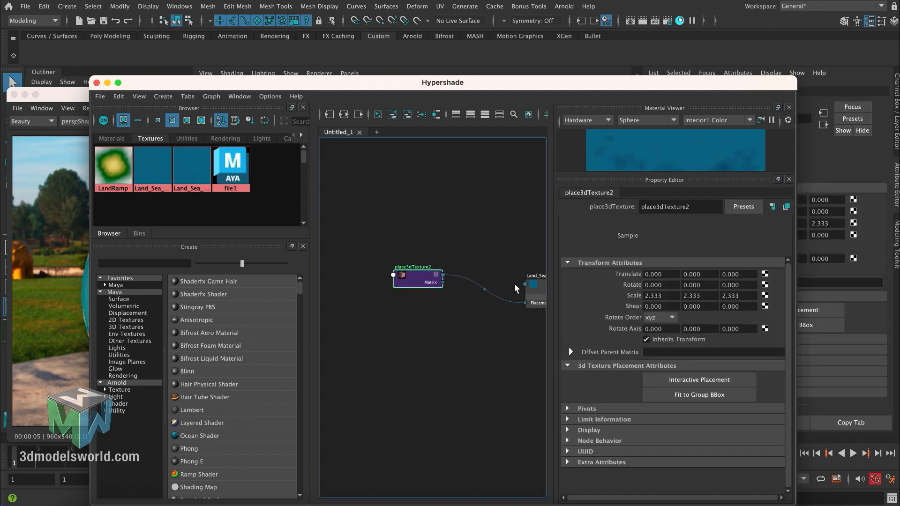
left_click_drag(534, 291, 492, 297)
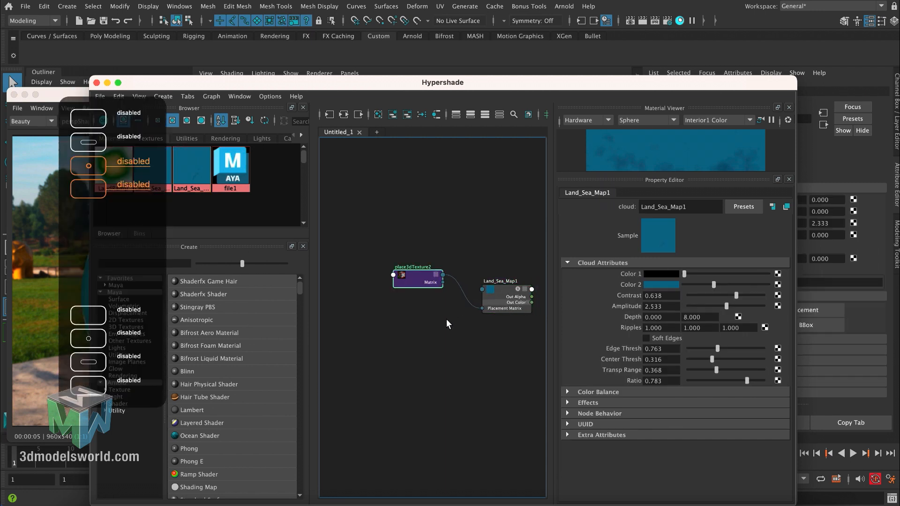
key("super+z")
key("super+z")
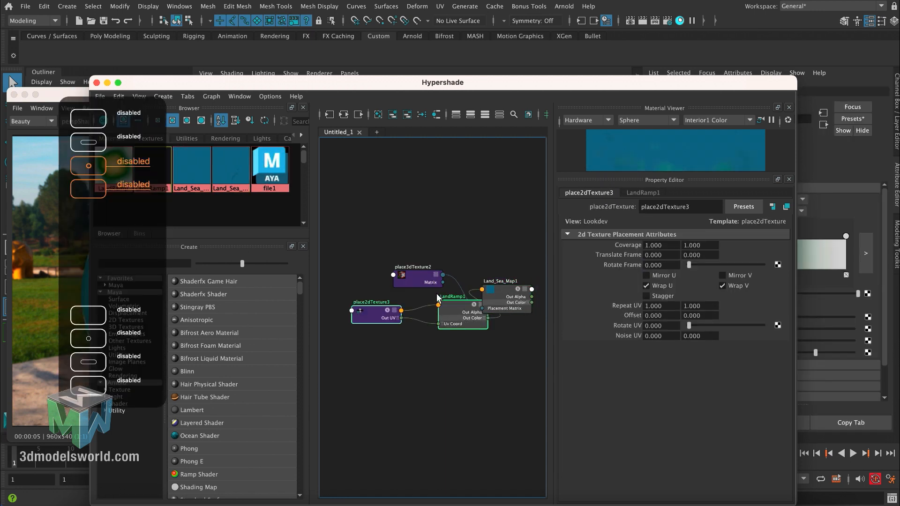
- Separate the duplicated ramp from the overlapping nodes and rename the duplicated cloud texture as Land_Sea_Displacment
left_click_drag(456, 307, 432, 323)
left_click(502, 290)
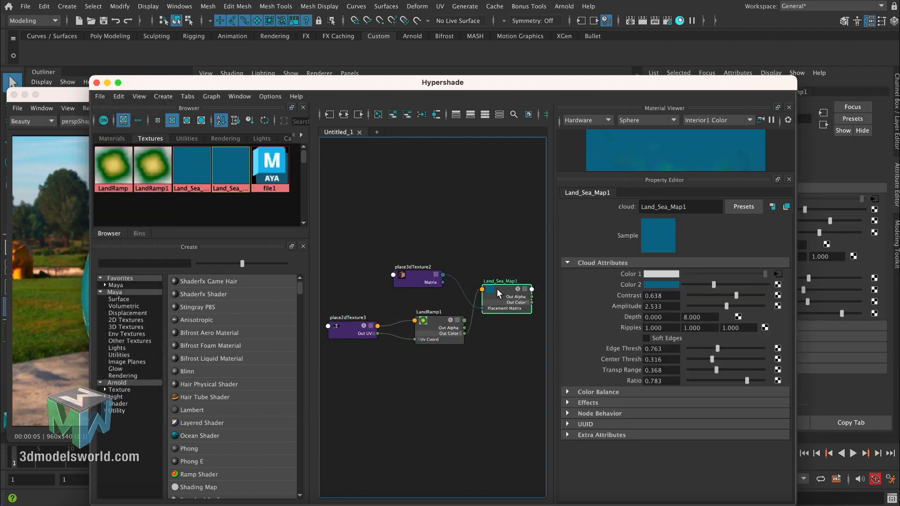
mouse_move(691, 208)
left_mouse_down()
mouse_move(636, 207)
mouse_move(692, 210)
left_mouse_up()
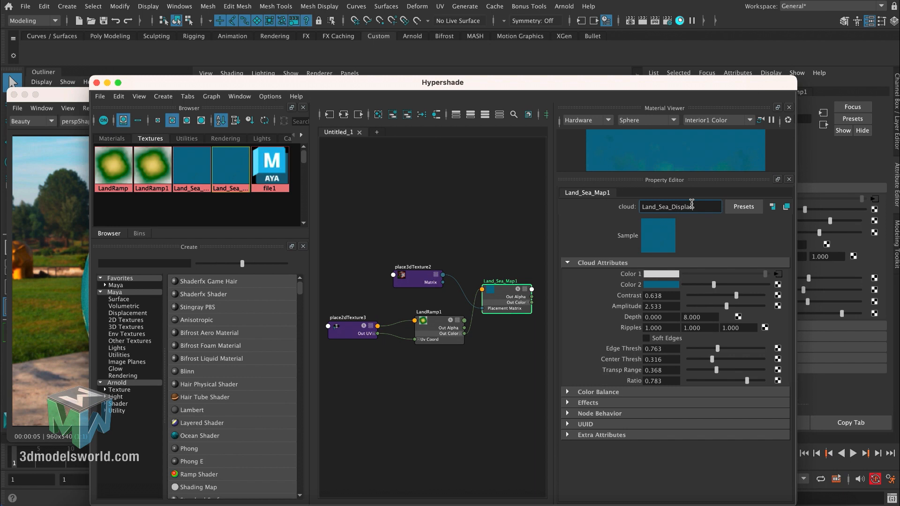
type("Displacment")
key("Return")
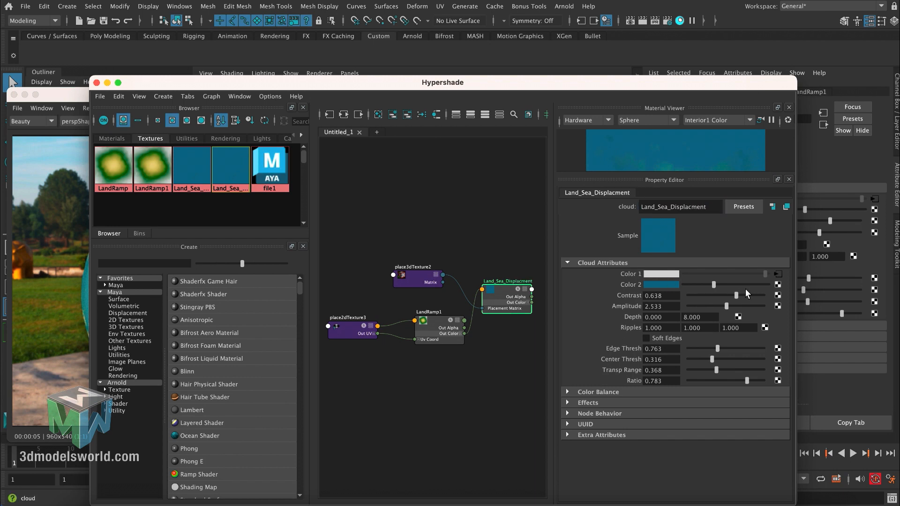
- Break the ramp connection on Color 1 of Land_Sea_Displacment and delete the duplicated ramp with its 2D placement node
left_click(779, 274)
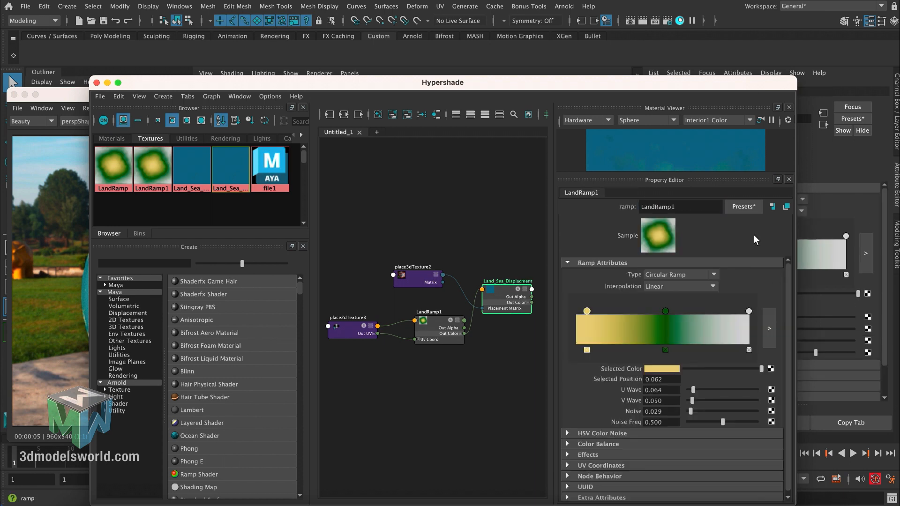
left_click(510, 286)
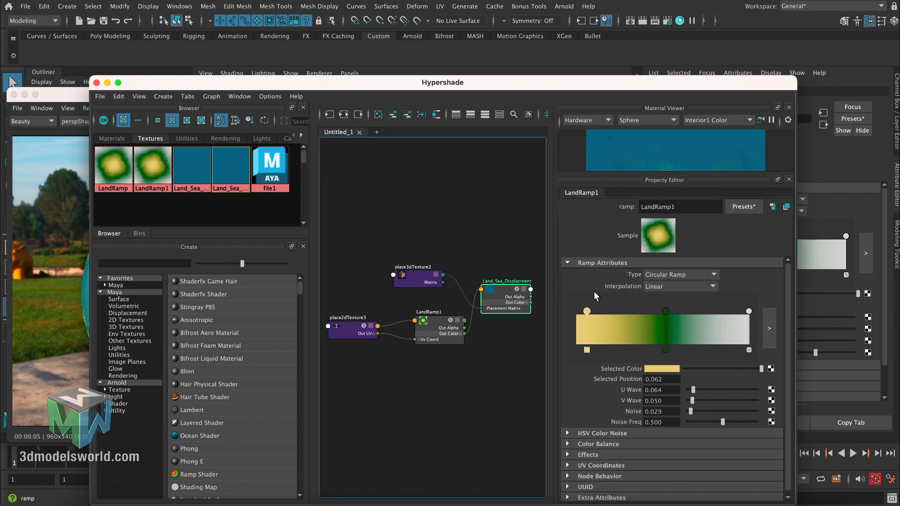
left_click(499, 288)
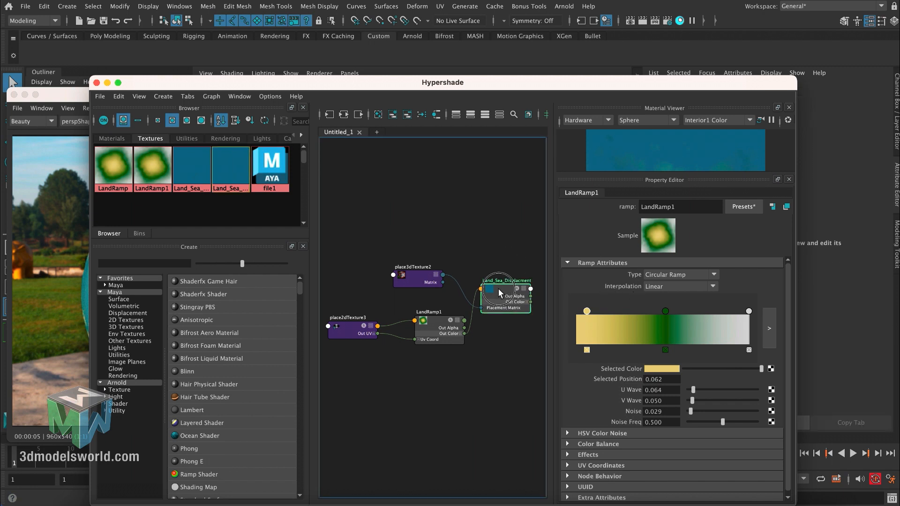
right_click(623, 273)
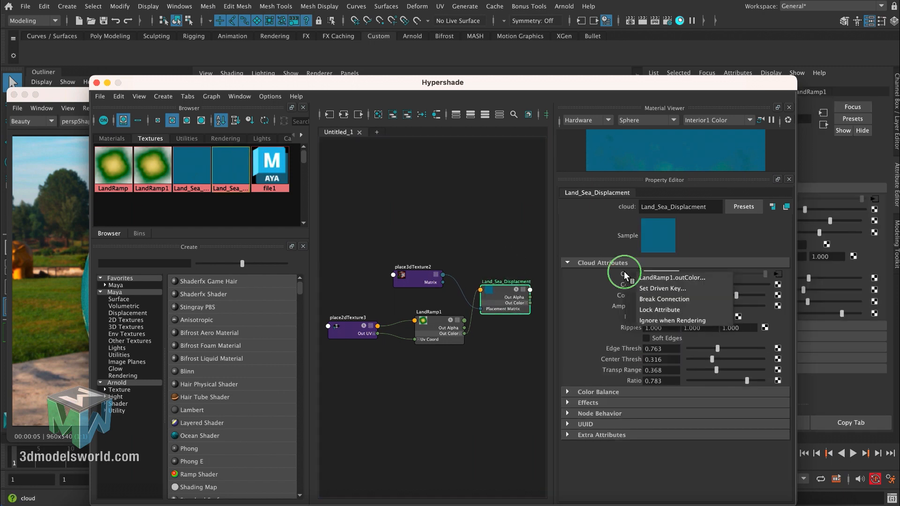
left_click(637, 299)
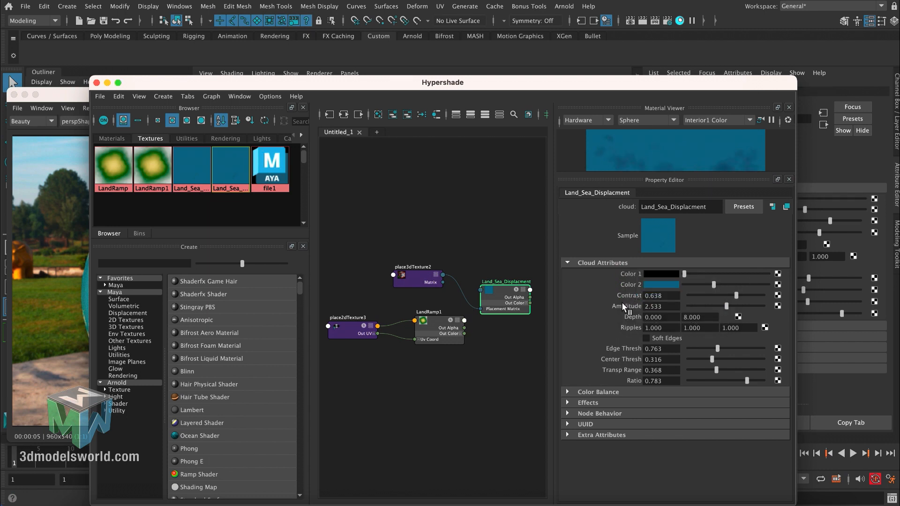
left_click_drag(356, 356, 443, 330)
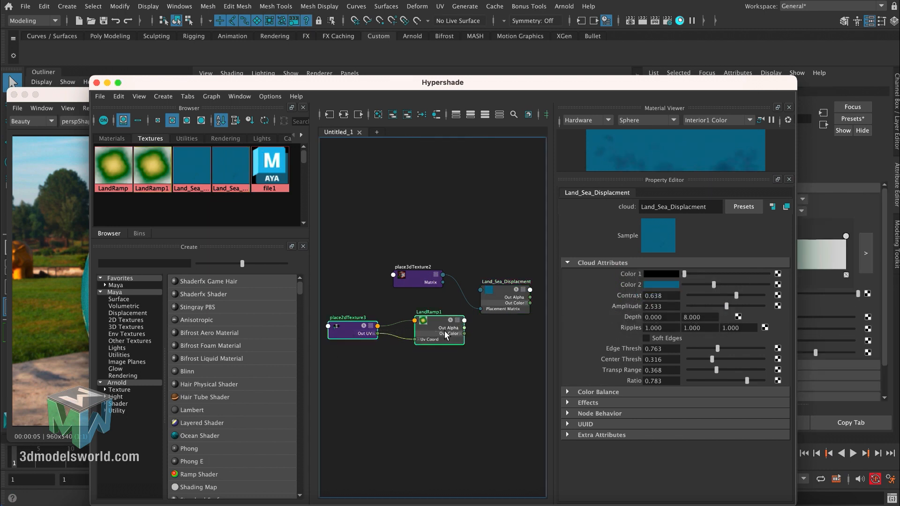
key("Delete")
- Raise Color 2 of the Land_Sea_Displacment cloud texture to white
left_click(502, 291)
left_click_drag(198, 87, 156, 199)
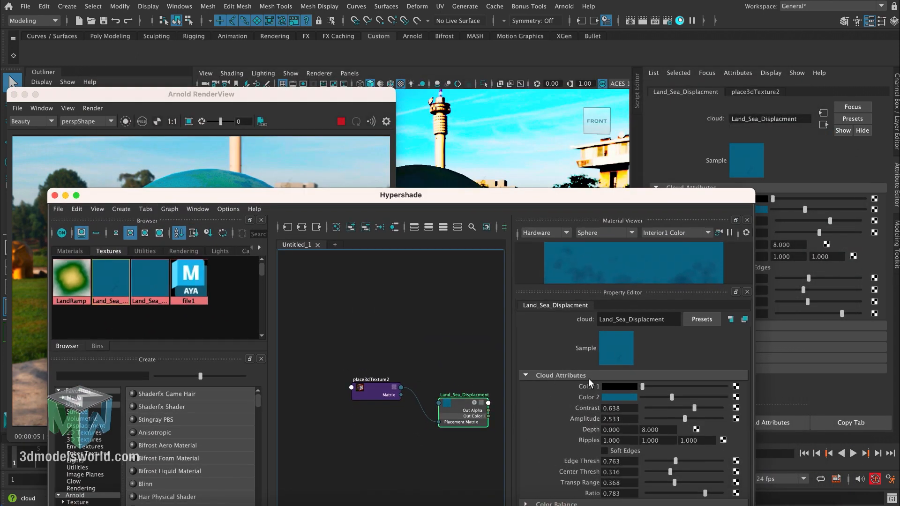
left_click_drag(505, 197, 480, 167)
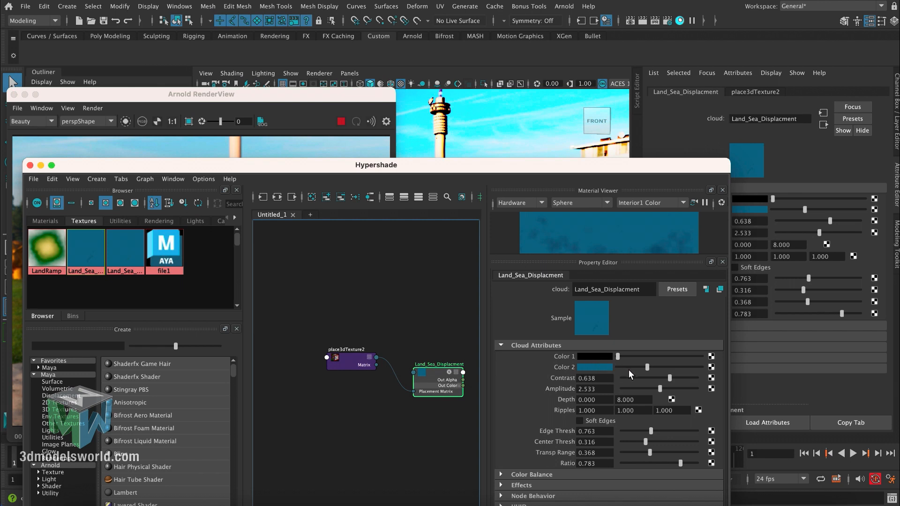
left_click_drag(625, 367, 715, 370)
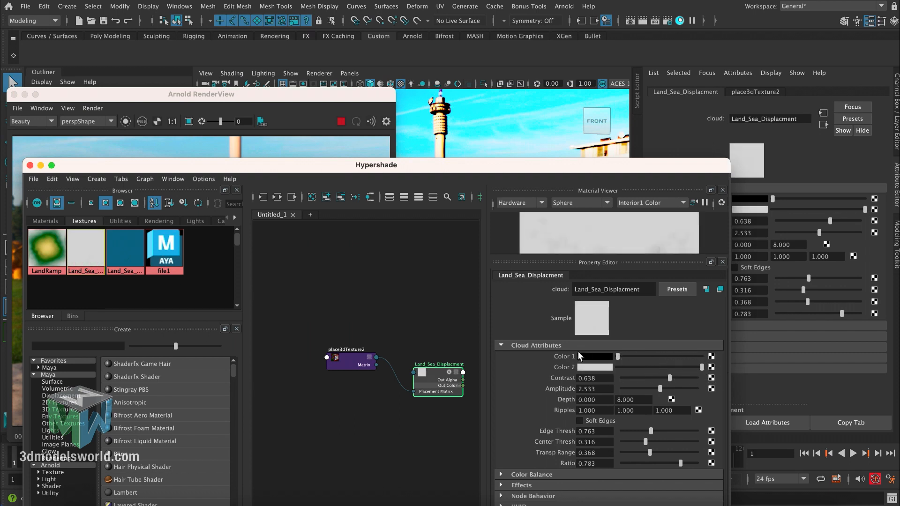
- Connect the Land_Sea_Displacment cloud texture to the displacement material of the planet's aiStandardSurface1SG shading group
left_click_drag(381, 174, 342, 212)
left_click(437, 178)
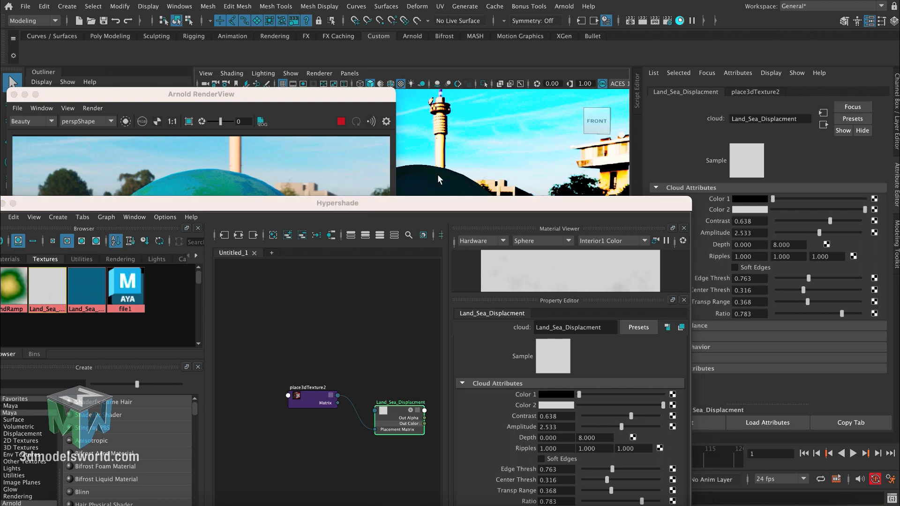
left_click_drag(481, 207, 395, 163)
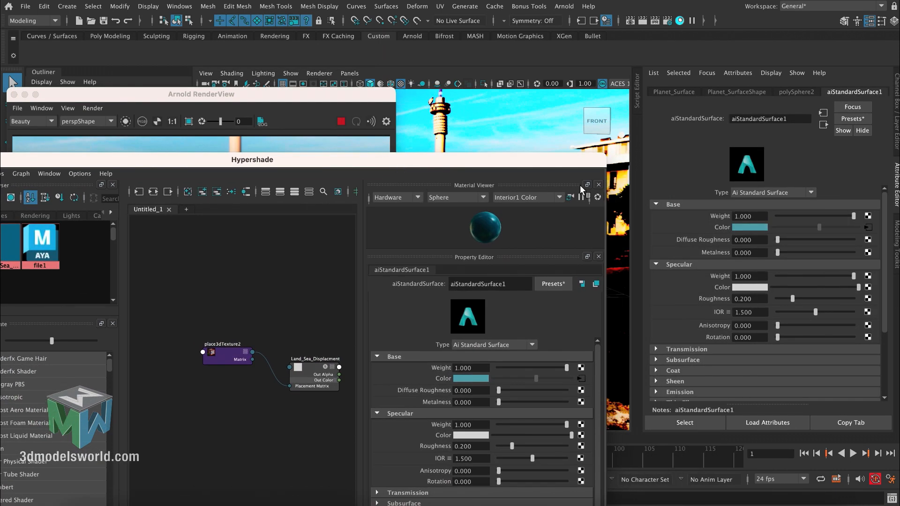
left_click(824, 124)
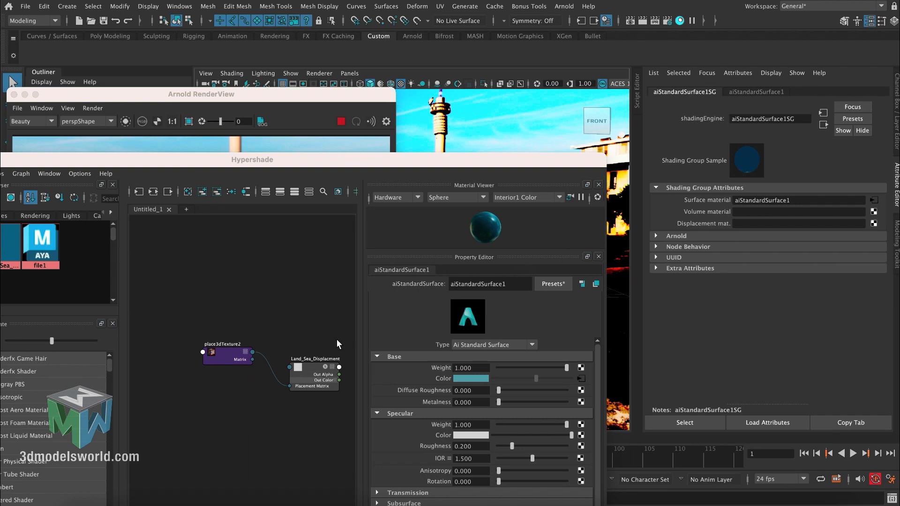
middle_click_drag(311, 367, 707, 224)
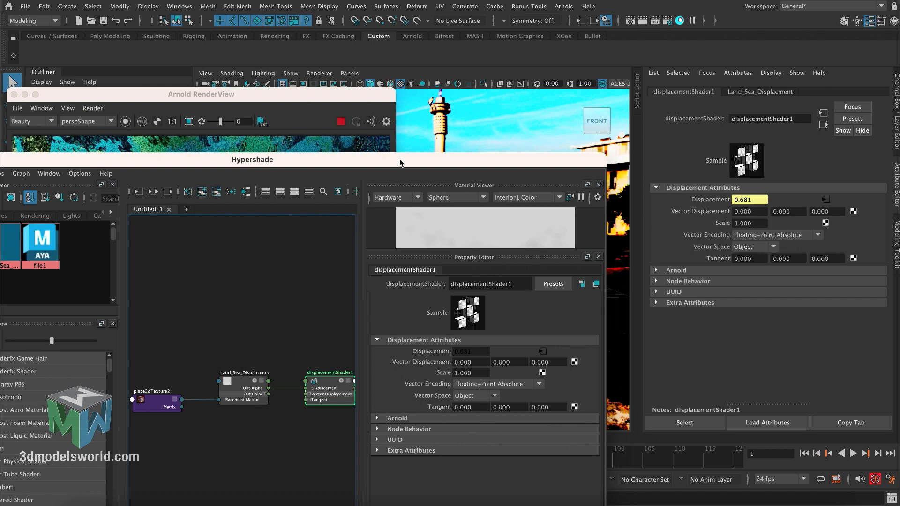
left_click_drag(403, 167, 528, 149)
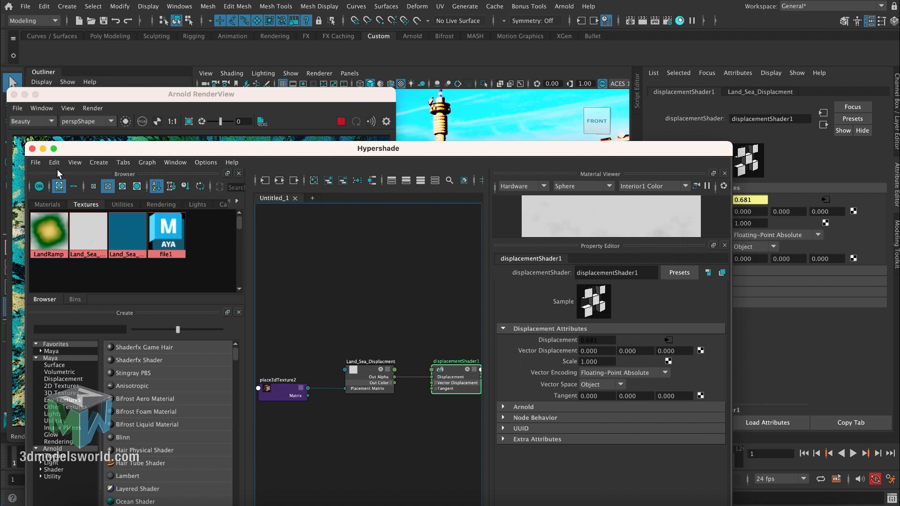
left_click(32, 149)
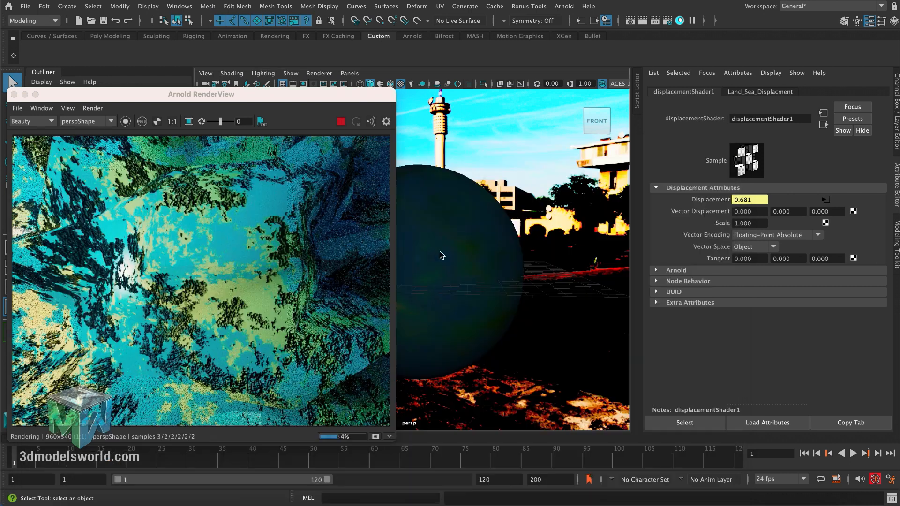
- Set the Arnold subdivision type of Planet_SurfaceShape to catclark
left_click(441, 235)
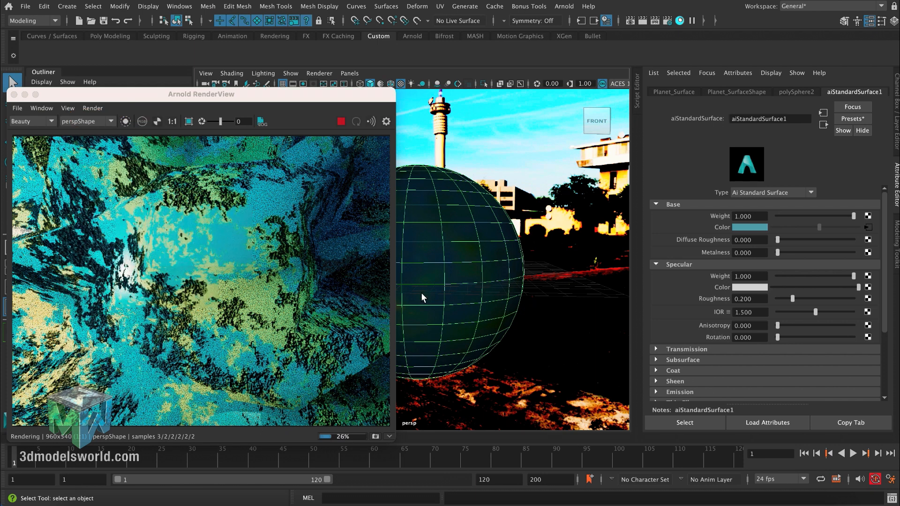
key("ctrl+a")
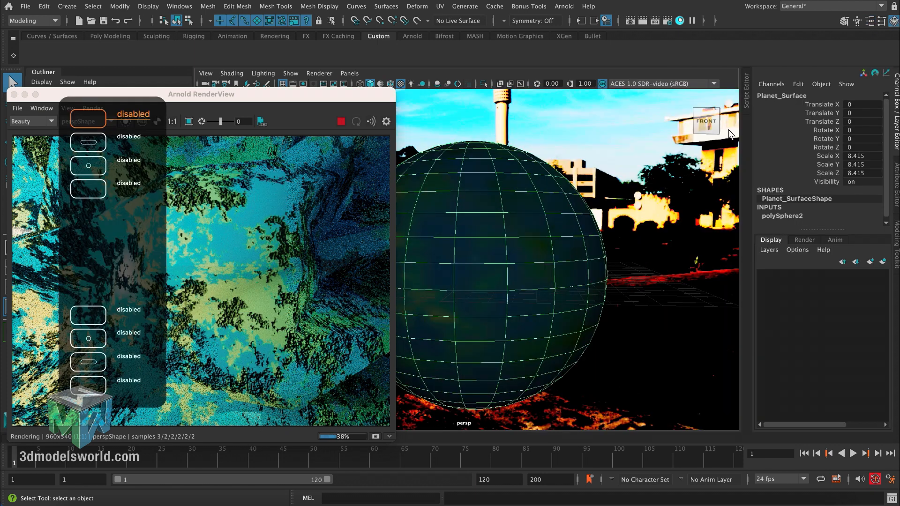
key("ctrl+a")
left_click(717, 92)
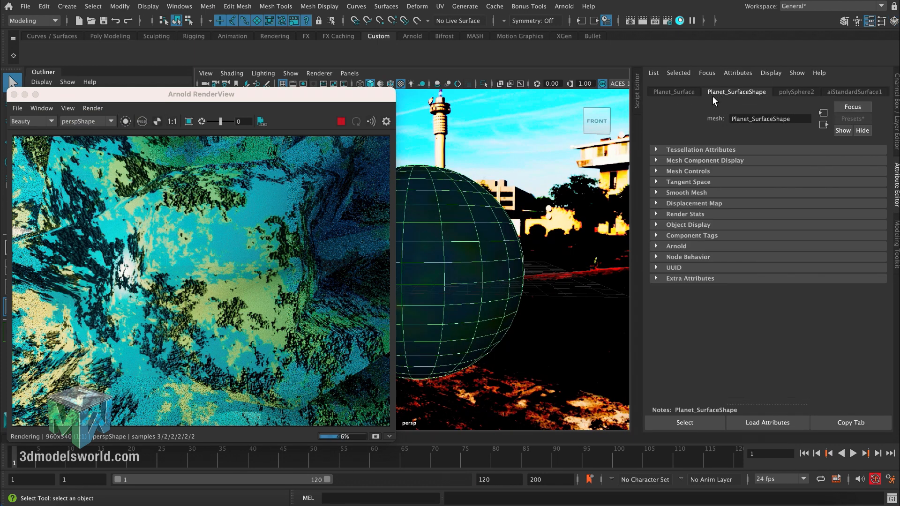
left_click(669, 247)
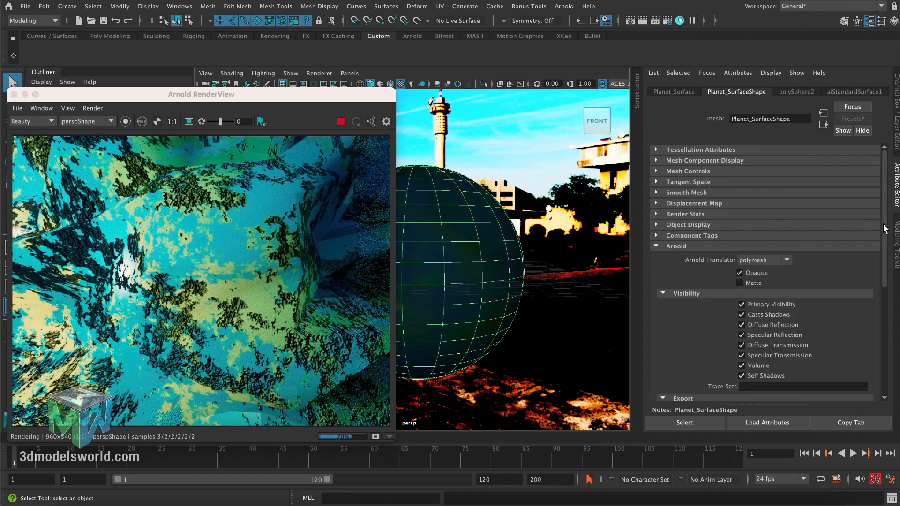
left_click_drag(885, 228, 863, 342)
left_click(688, 335)
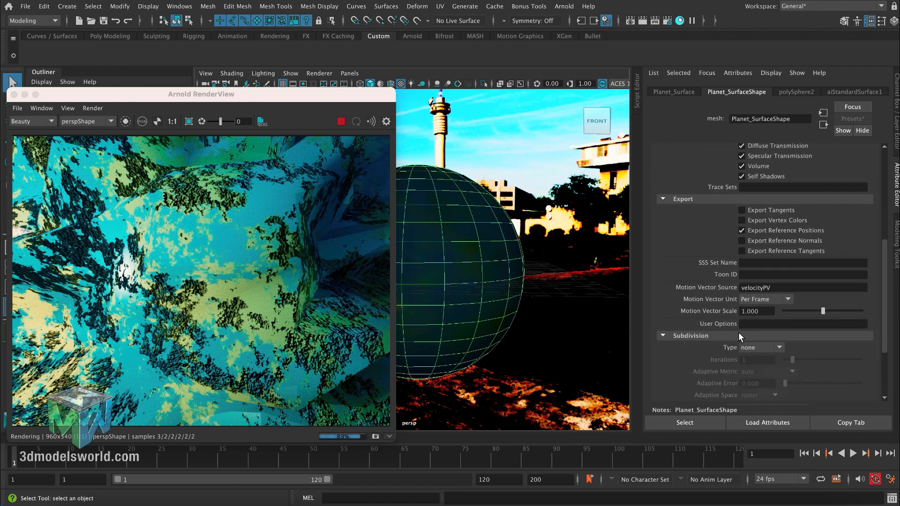
scroll(880, 317, "down", 5)
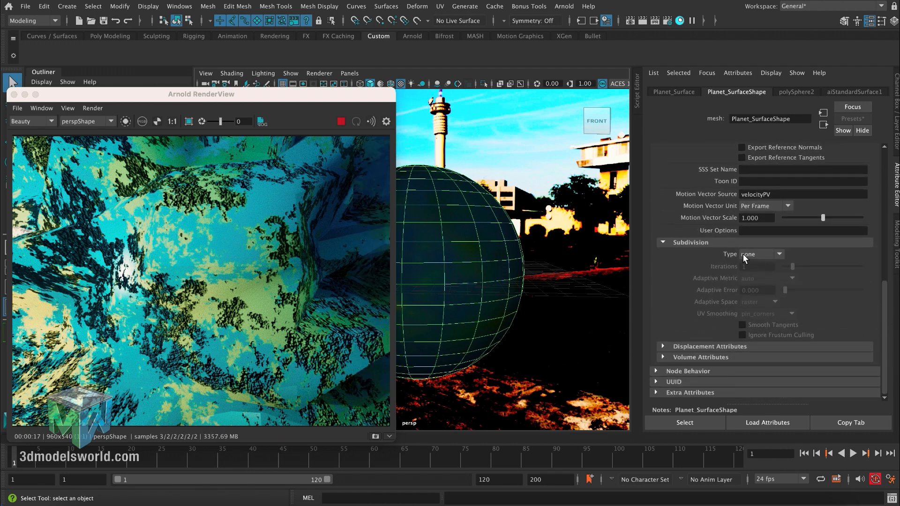
left_click(749, 254)
left_click(749, 278)
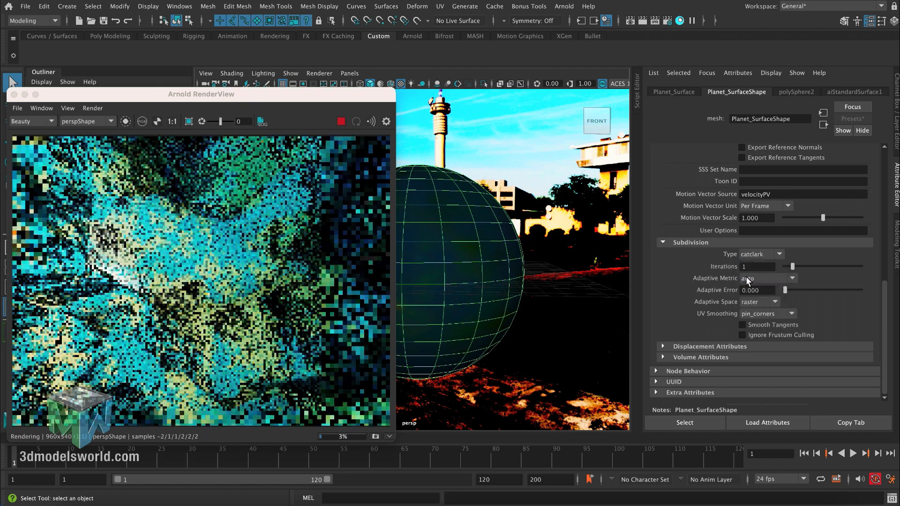
- Set the planet's Arnold subdivision iterations to 4
double_click(750, 267)
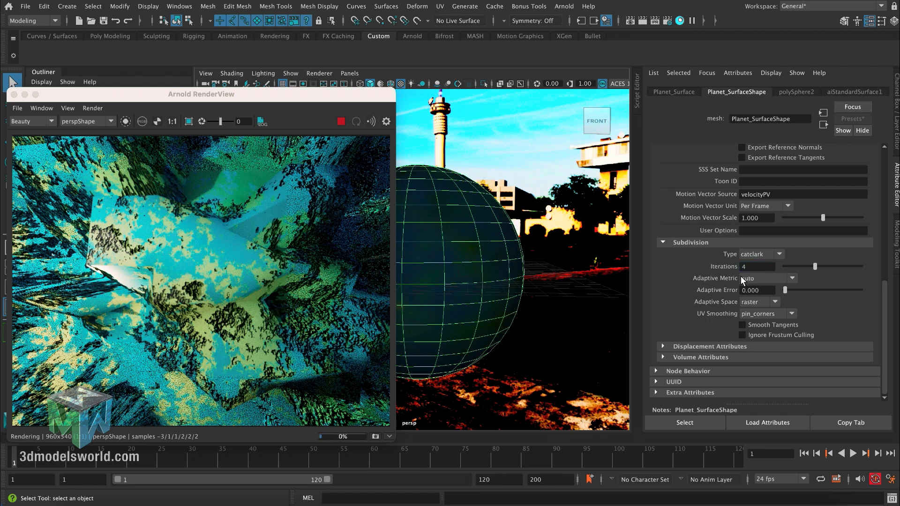
type("4")
key("Return")
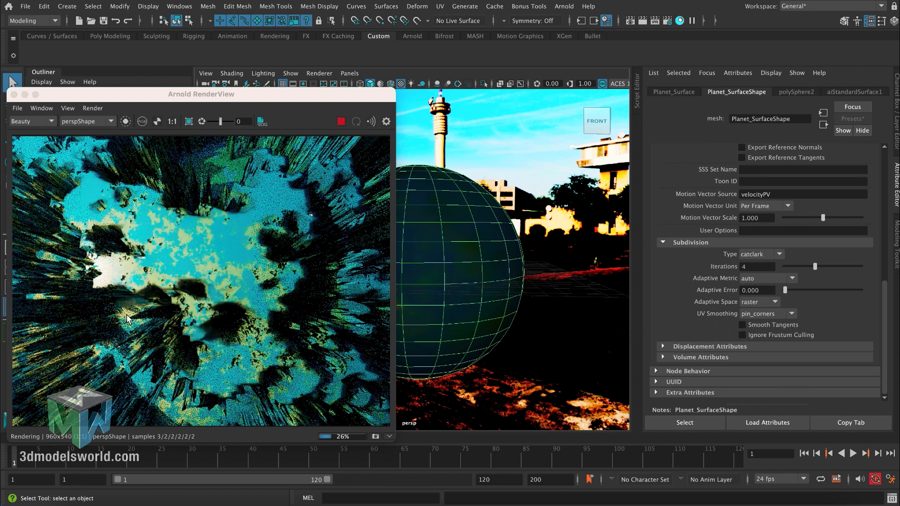
- Expand the planet shape's displacement attributes and set Bounds Padding to 1
left_click(687, 345)
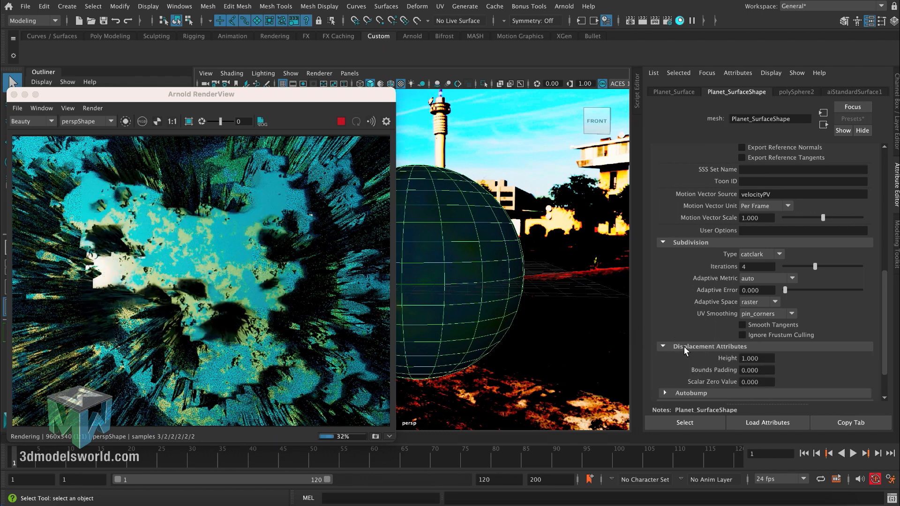
scroll(882, 280, "down", 3)
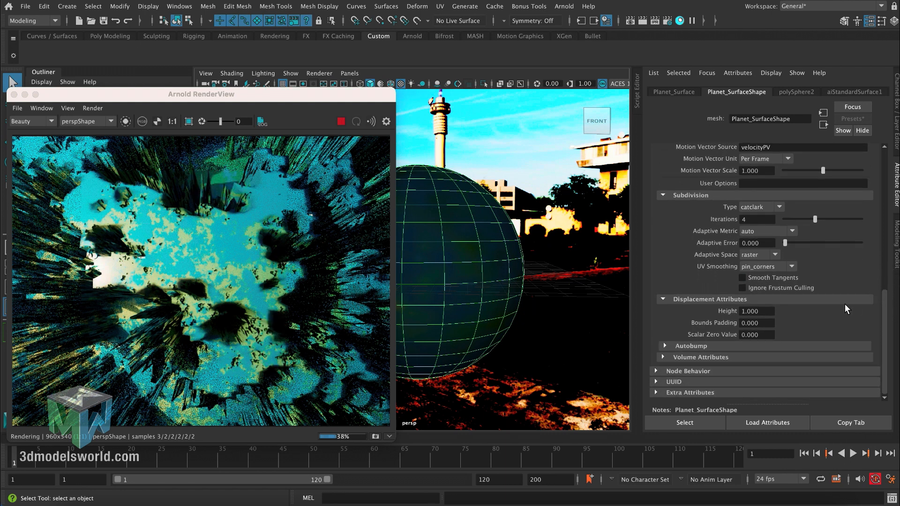
double_click(755, 312)
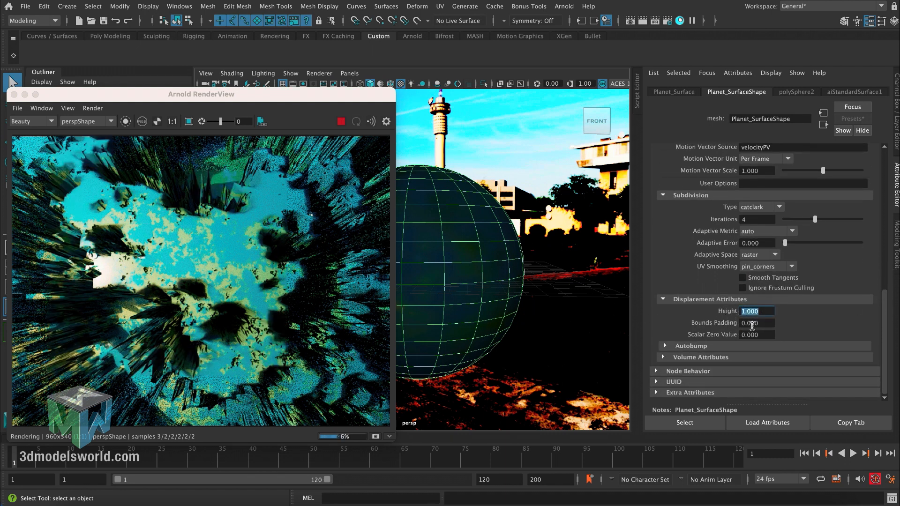
left_click_drag(765, 325, 730, 331)
left_click(742, 315)
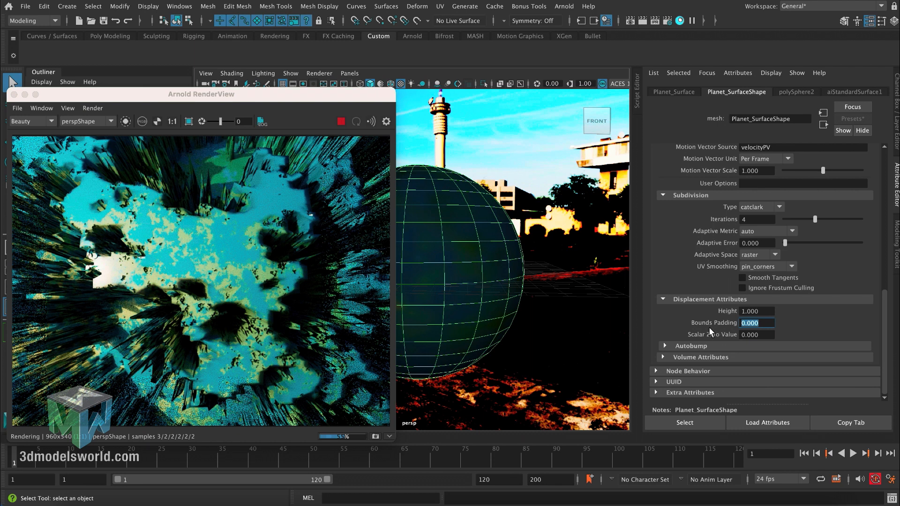
type("1")
key("Return")
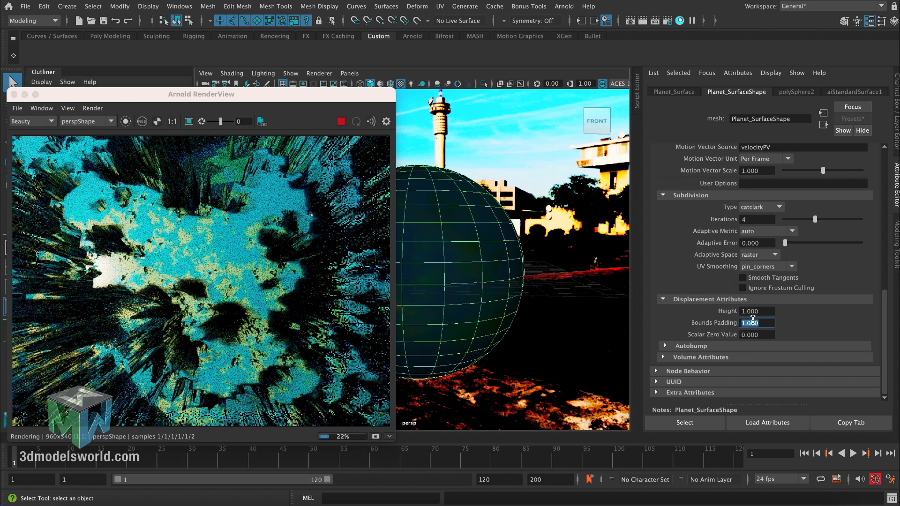
- Reduce the planet's displacement Height to 0.2 and further to 0.05
left_click_drag(760, 314, 730, 315)
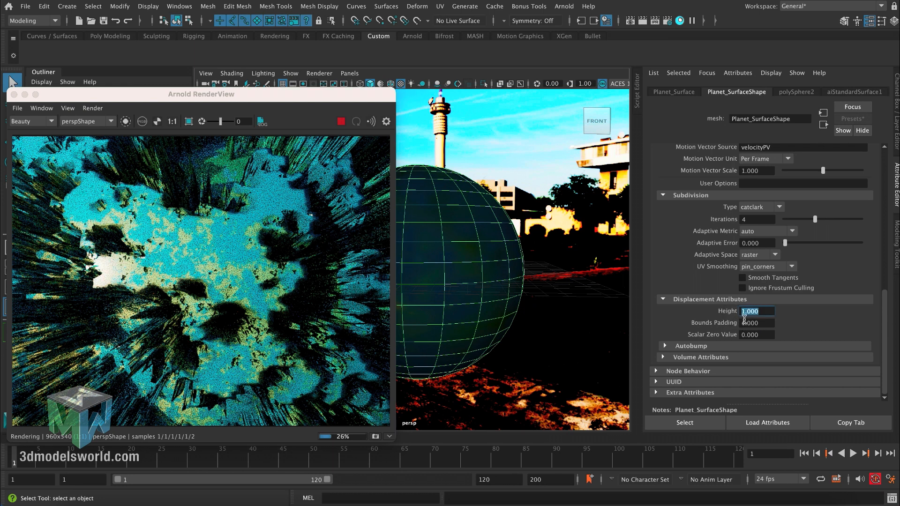
type("0.2")
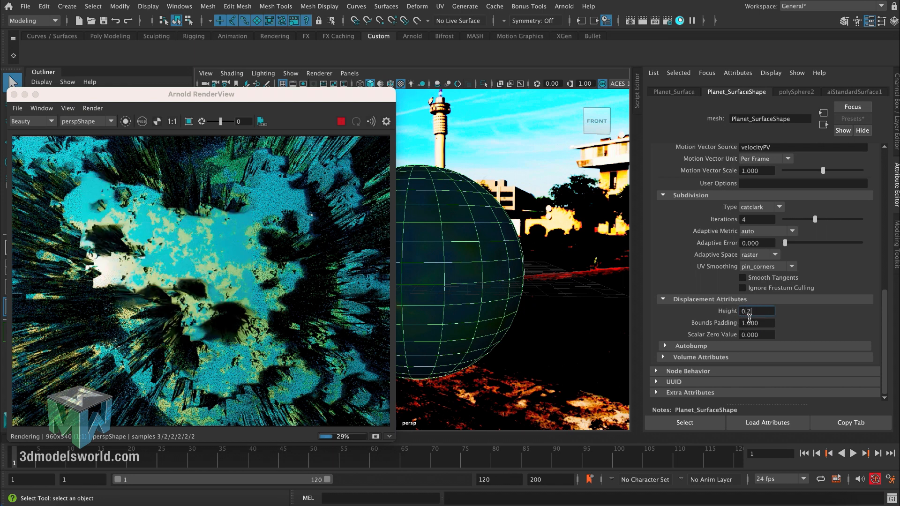
key("Return")
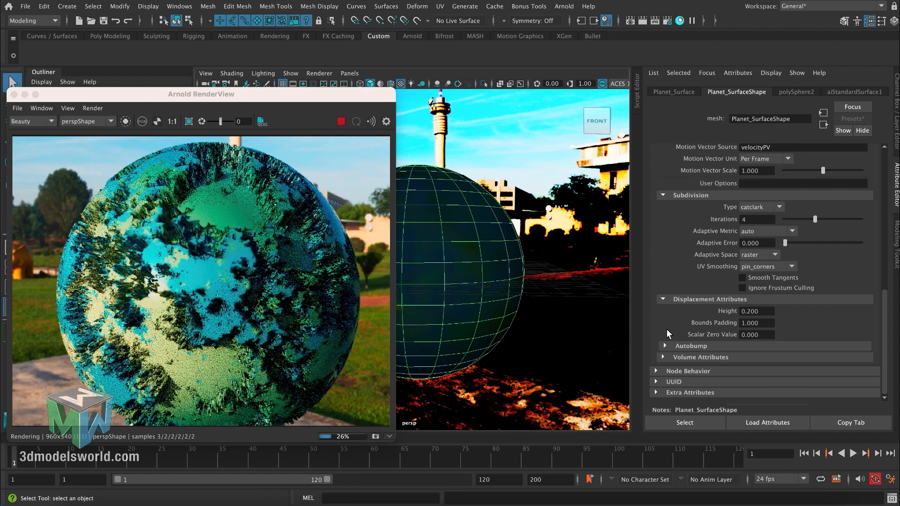
double_click(750, 312)
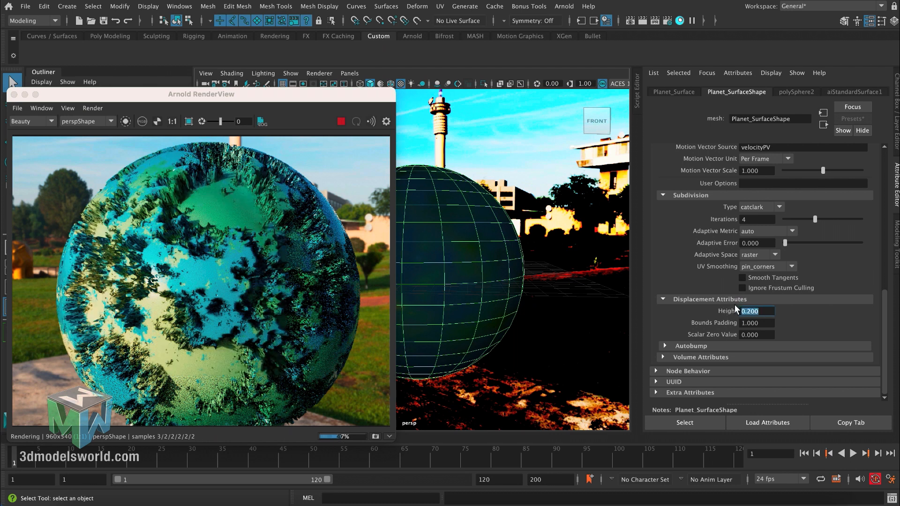
type("0.05")
key("Return")
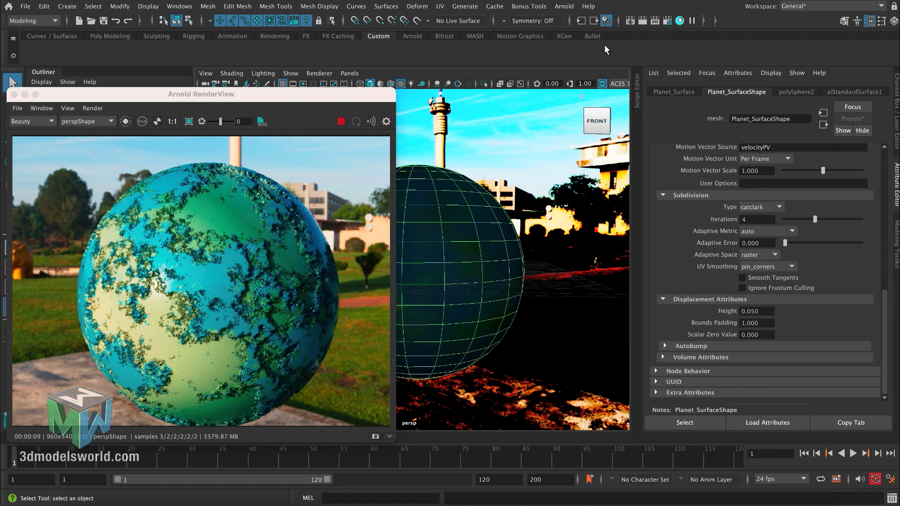
- Invert the Land_Sea_Displacment cloud texture behind displacementShader1 by making Color 1 white and Color 2 black
left_click(680, 21)
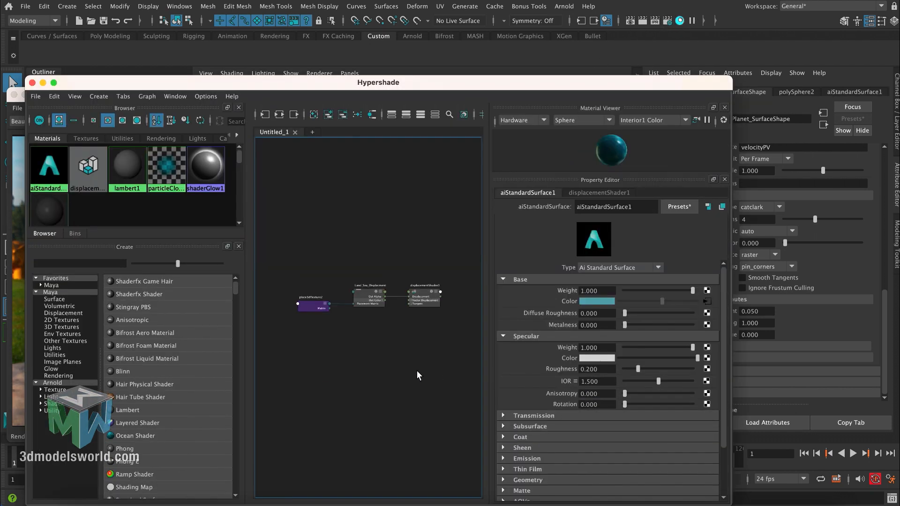
left_click(419, 291)
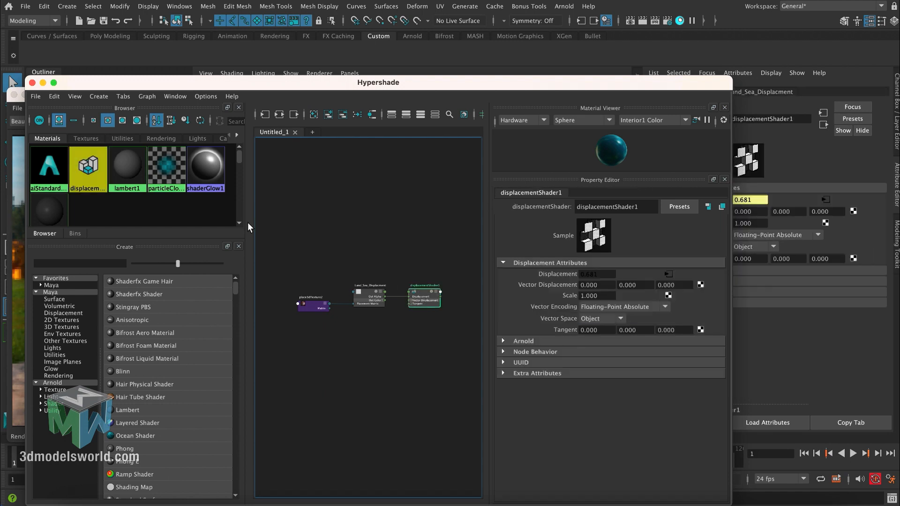
left_click(32, 82)
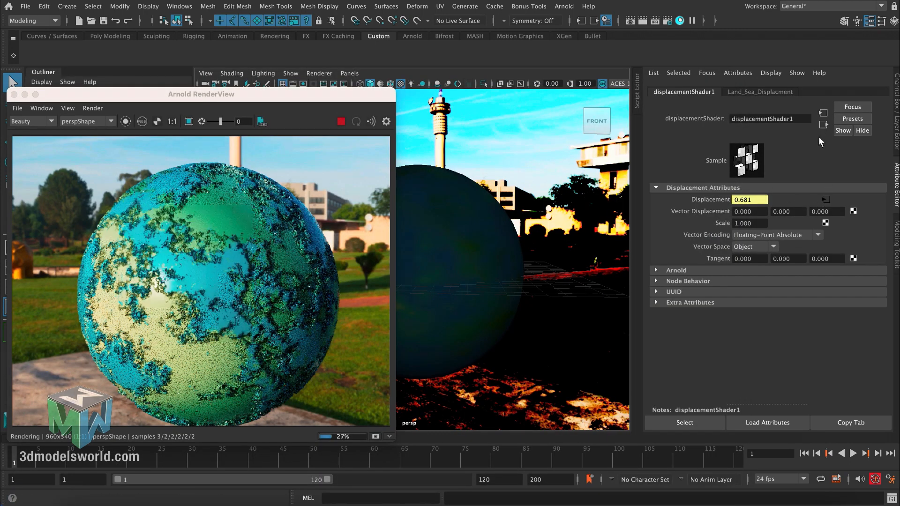
left_click(782, 92)
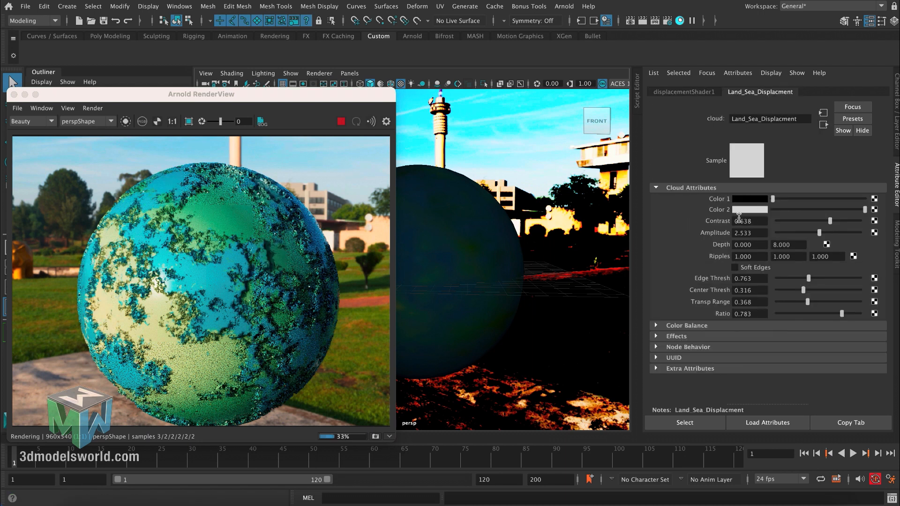
left_click_drag(774, 199, 763, 214)
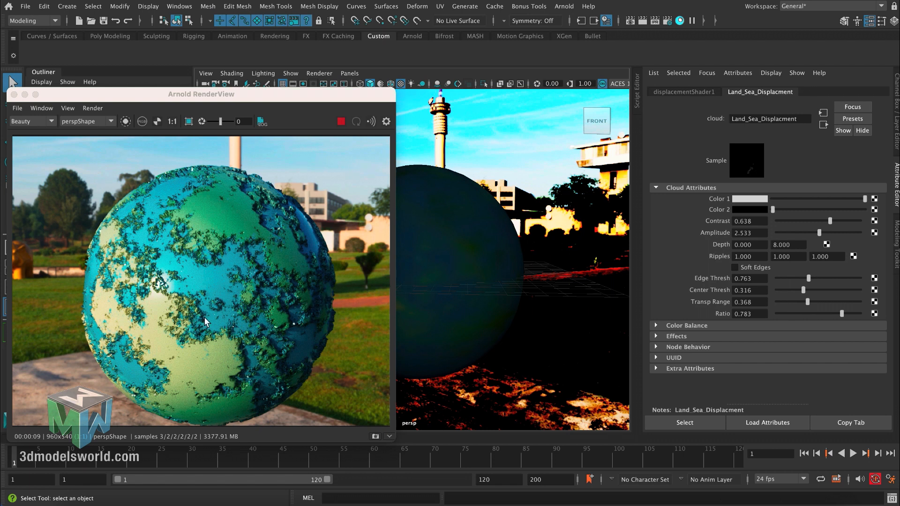
- Lower the planet shape's displacement Height to 0.01, refine it to 0.007 and inspect the render from another angle
left_click(453, 230)
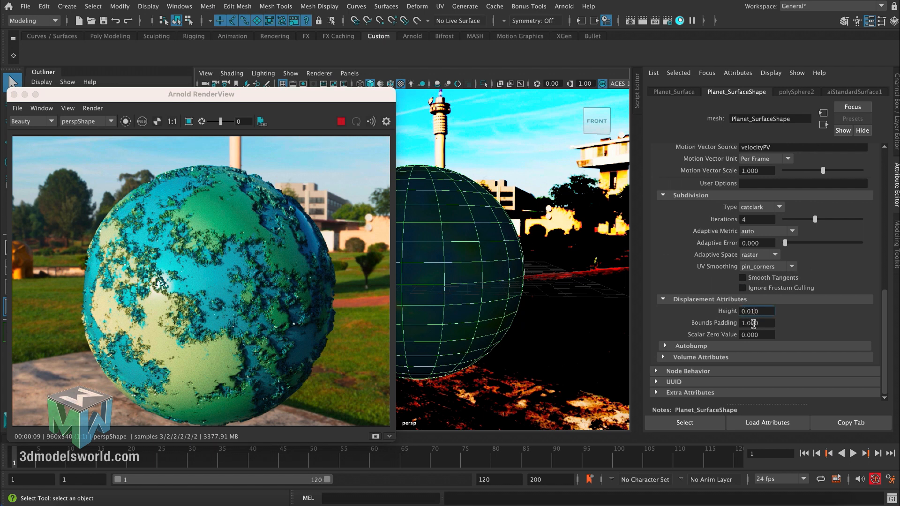
key("Return")
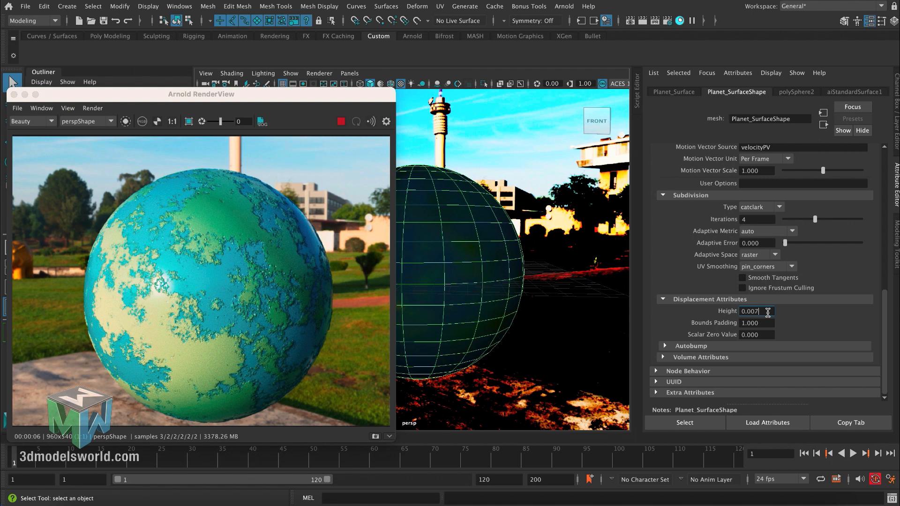
key("Return")
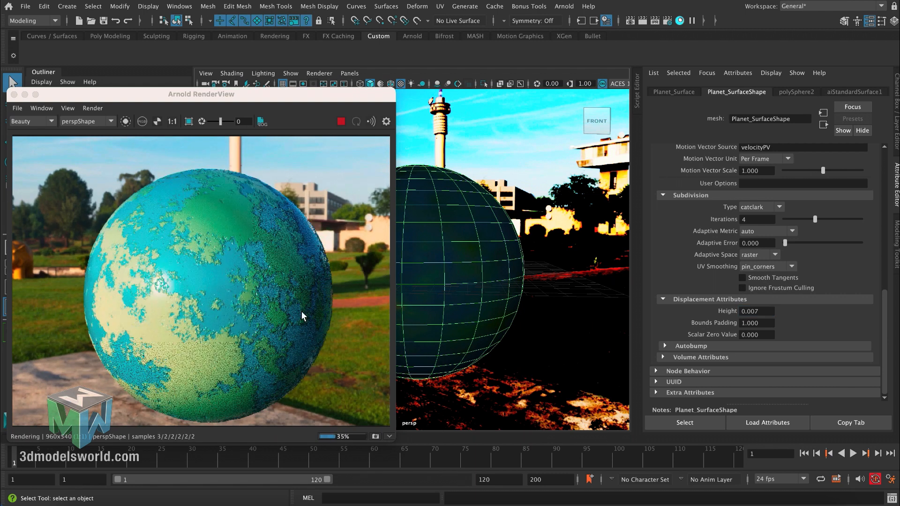
left_click_drag(437, 257, 437, 258, "alt")
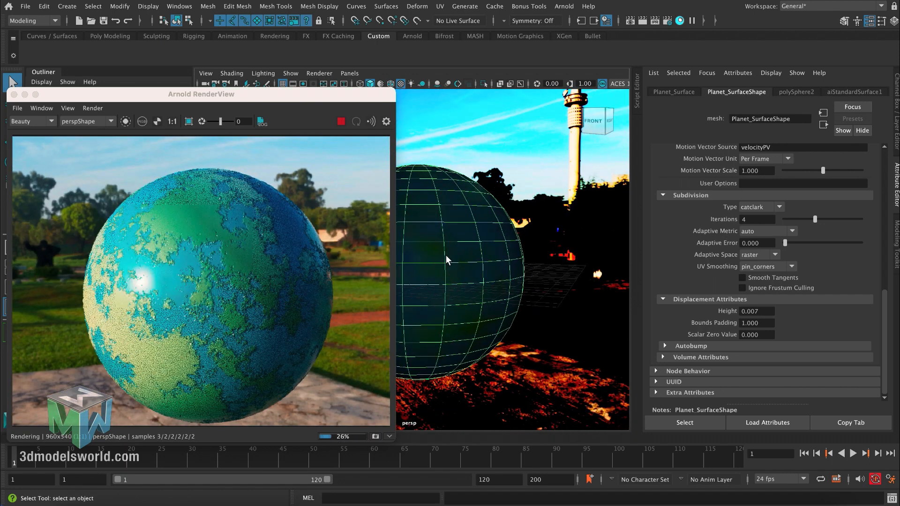
mouse_move(446, 255)
left_mouse_down("alt")
mouse_move(438, 254)
mouse_move(446, 260)
left_mouse_up("alt")
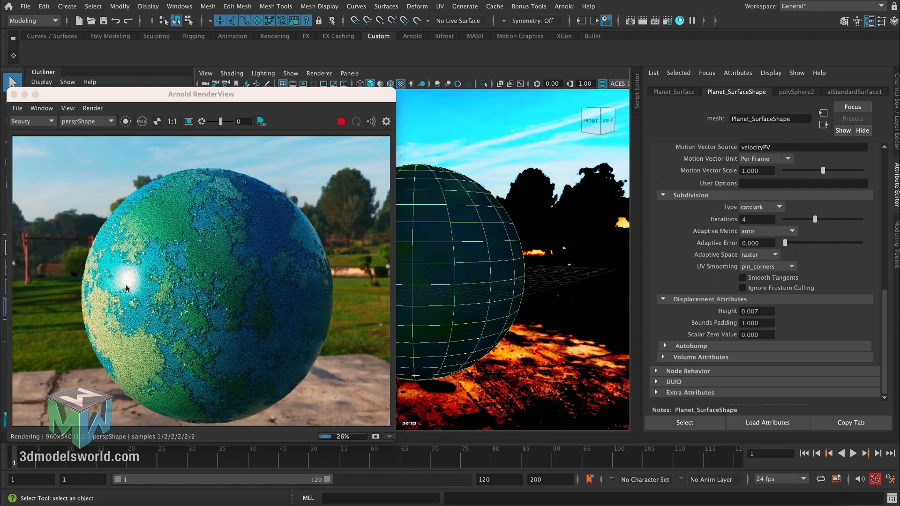
- Examine the displaced land and sea edges of the planet in the render from several angles
left_click_drag(444, 254, 443, 260, "alt")
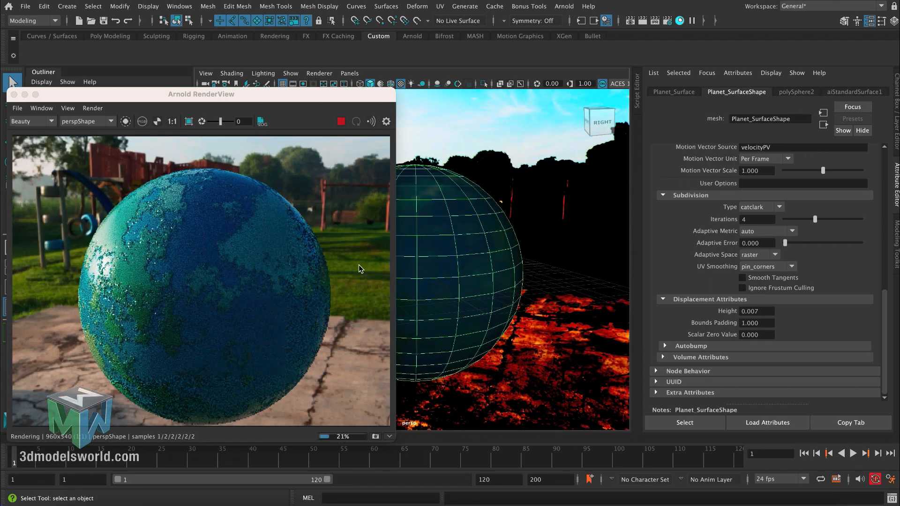
left_click_drag(411, 240, 396, 253, "alt")
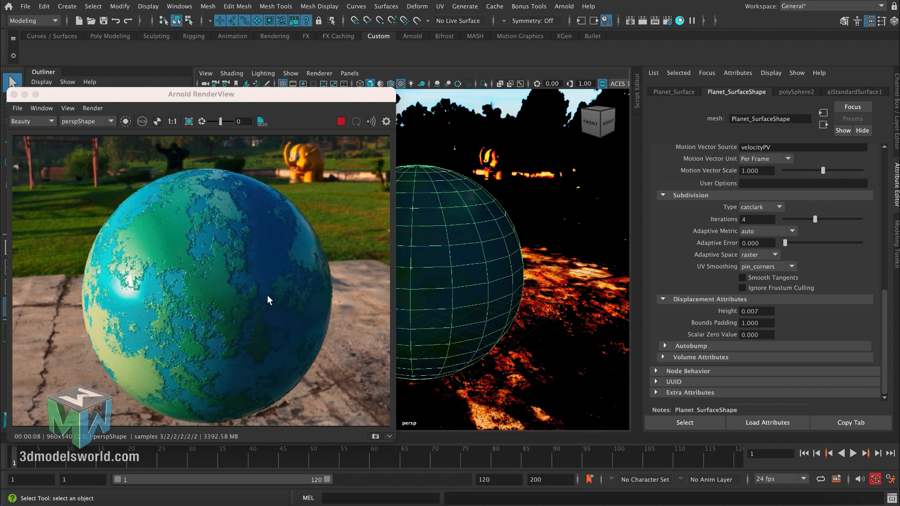
mouse_move(435, 260)
left_mouse_down("alt")
mouse_move(458, 247)
mouse_move(448, 251)
left_mouse_up("alt")
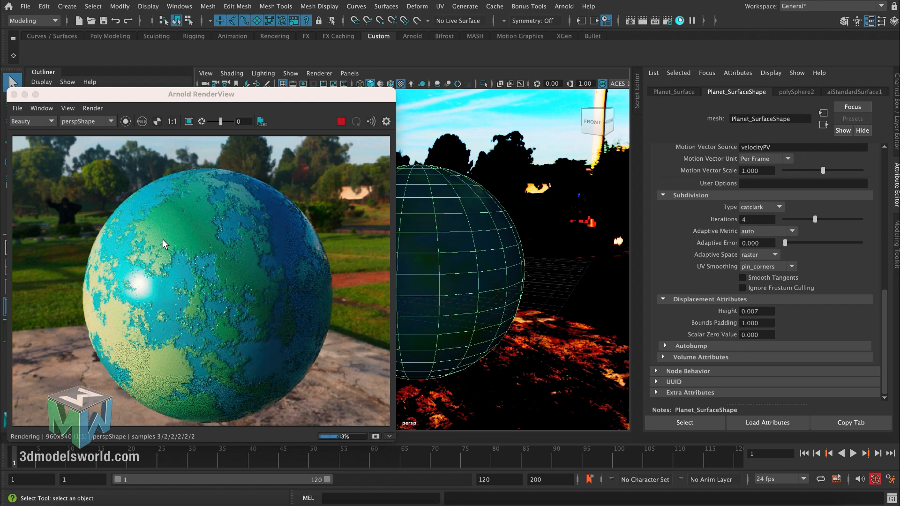
left_click_drag(443, 238, 438, 234, "alt")
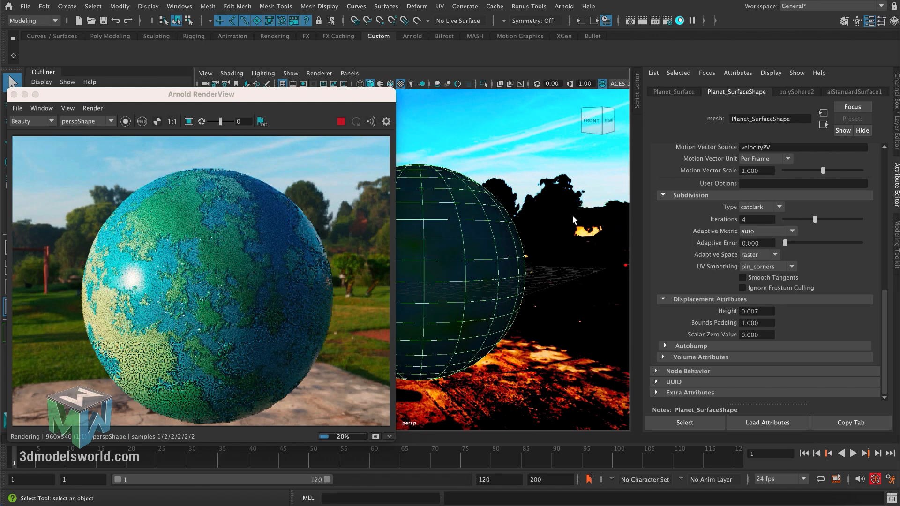
- Duplicate the Land_Sea_Map cloud texture together with its shading network in Hypershade
left_click(846, 96)
left_click_drag(884, 229, 884, 232)
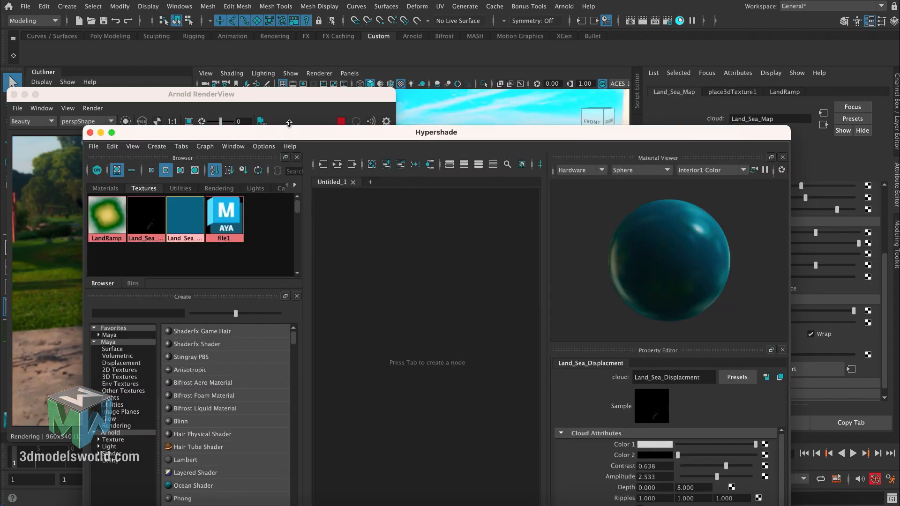
left_click(285, 134)
left_click_drag(304, 126, 336, 100)
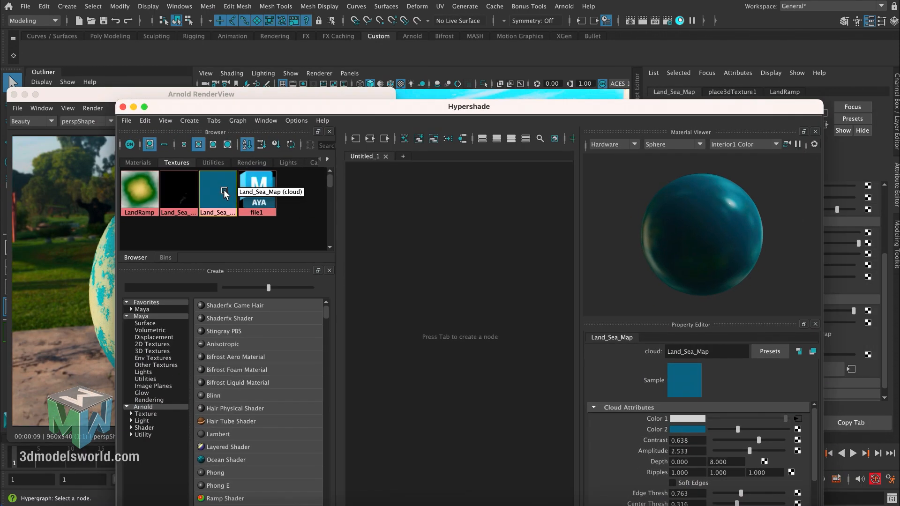
left_click(148, 120)
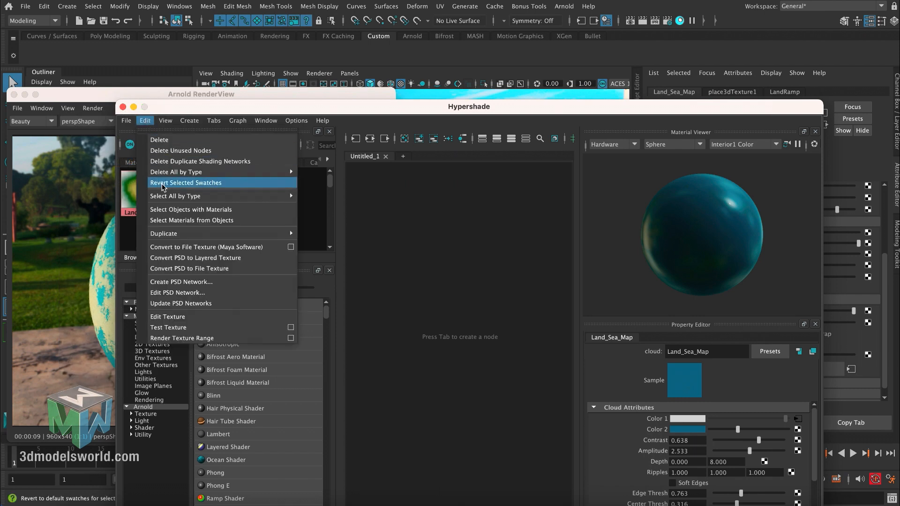
mouse_move(290, 233)
left_click(321, 233)
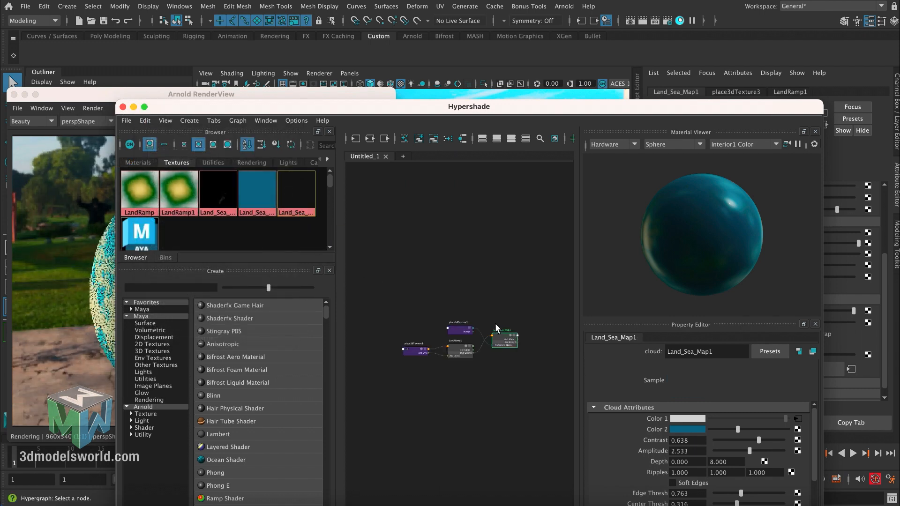
- Rename the duplicated cloud texture Land_Sea_Map_Specular
left_click(711, 353)
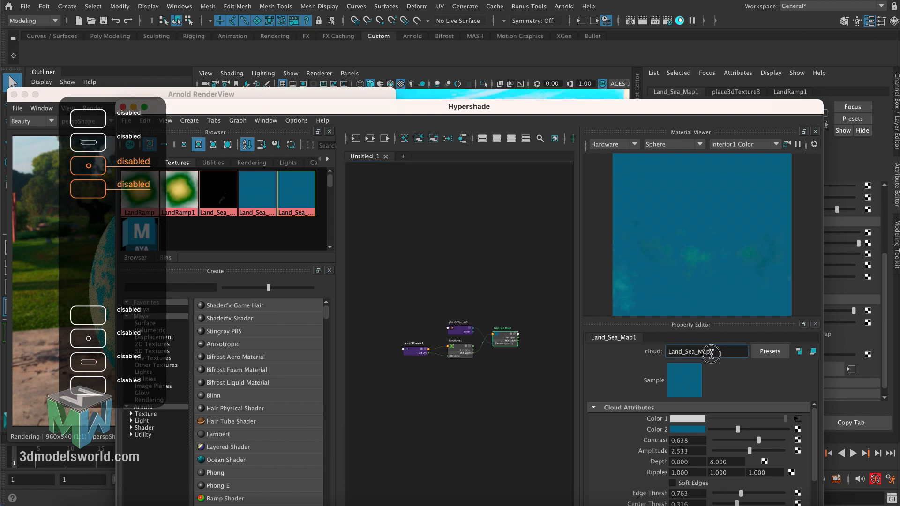
type("_Specular")
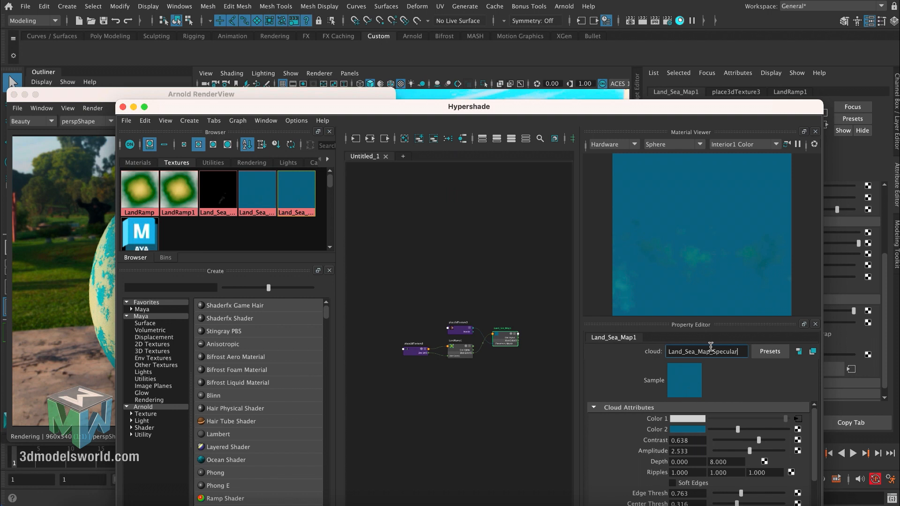
key("Return")
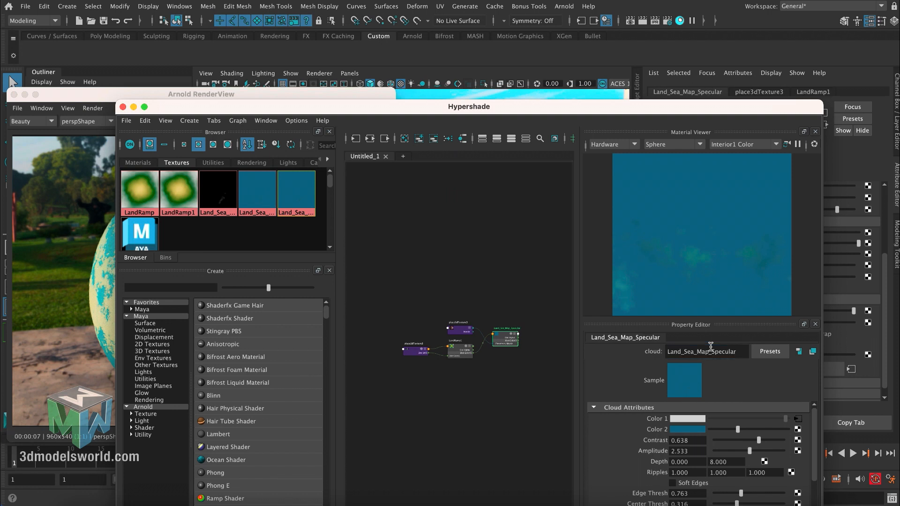
- Break the ramp connection on Color 1 of Land_Sea_Map_Specular and delete the duplicated ramp with its 2D placement node
left_click(499, 334)
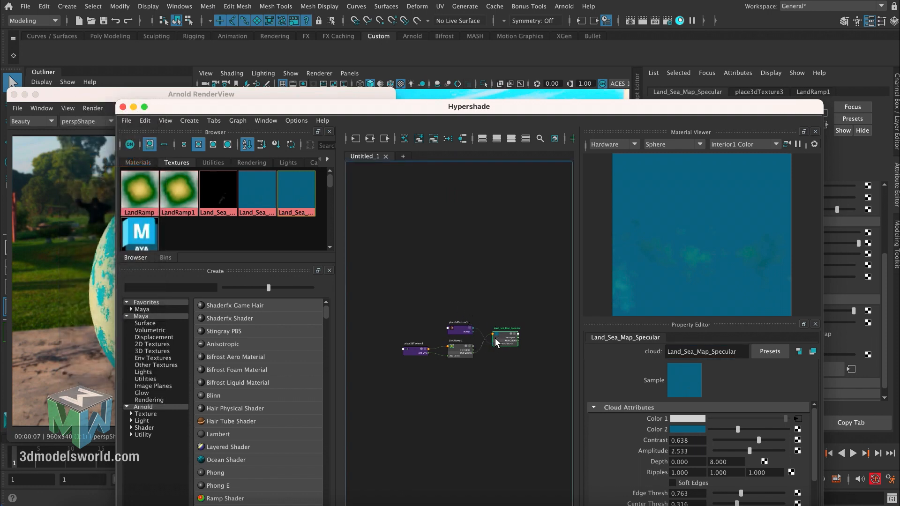
right_click(667, 419)
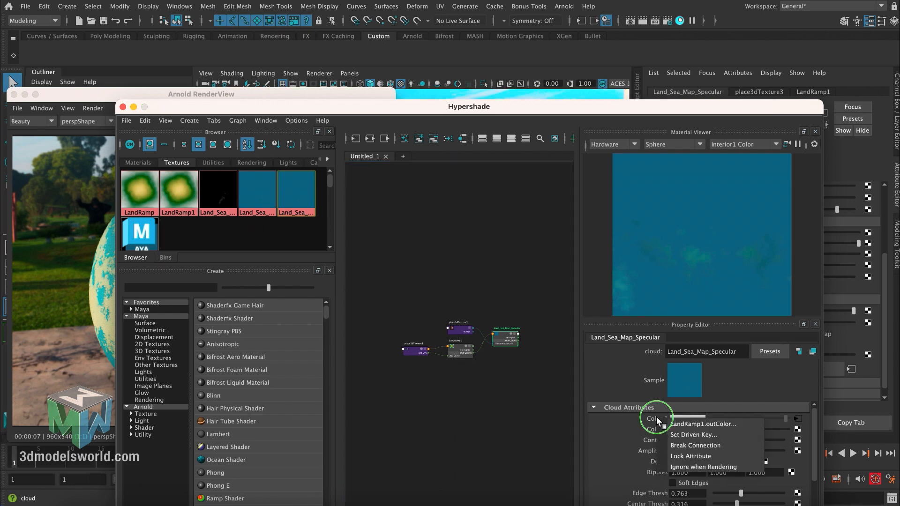
left_click(670, 449)
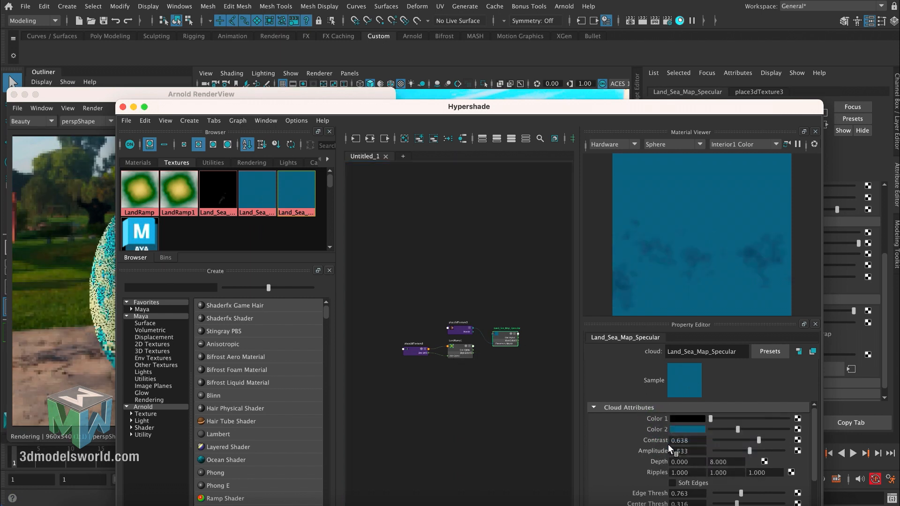
left_click(463, 349)
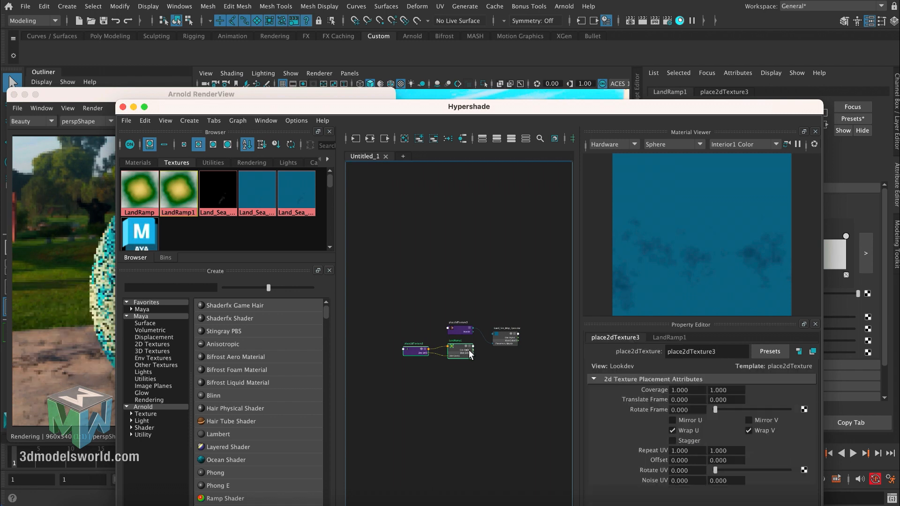
key("Delete")
- Set Color 2 of the Land_Sea_Map_Specular cloud to white
left_click(506, 339)
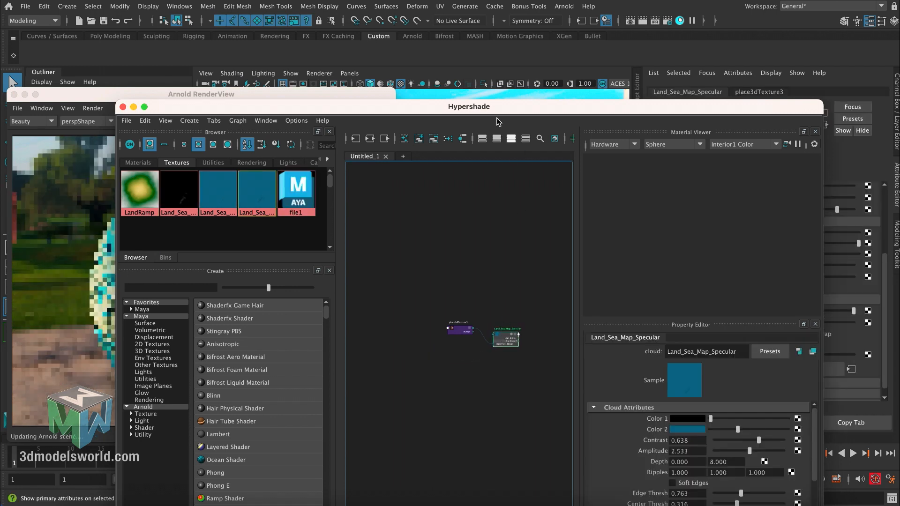
left_click_drag(497, 111, 374, 130)
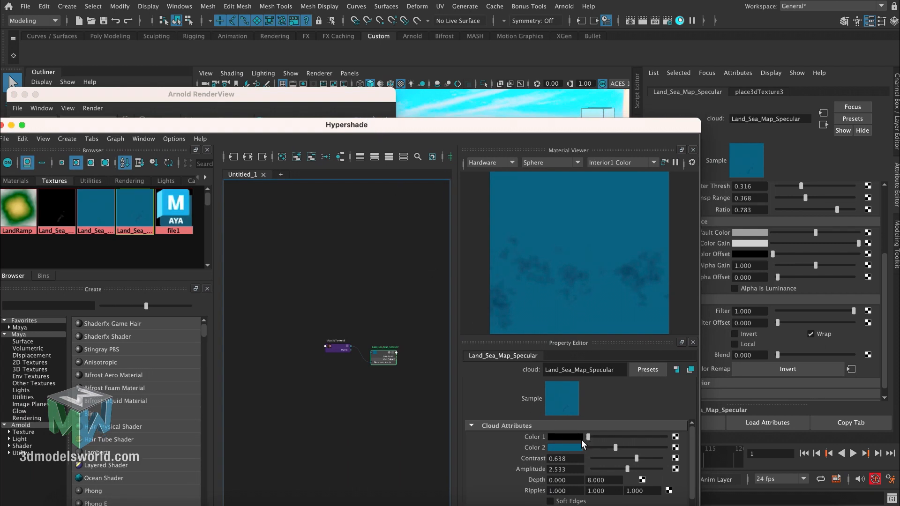
left_click_drag(593, 448, 689, 438)
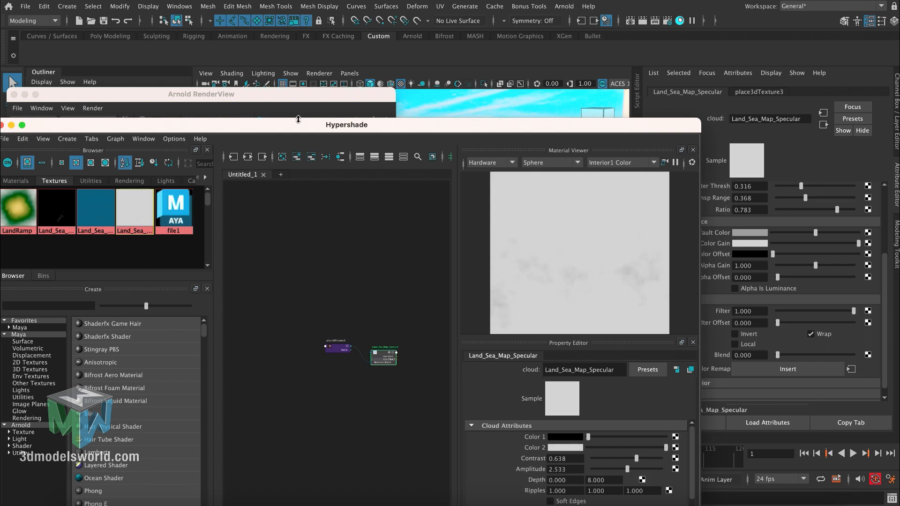
- Connect Land_Sea_Map_Specular to the specular Weight of the planet's aiStandardSurface1 material, select the cloud node again and minimize Hypershade
left_click_drag(299, 119, 306, 295)
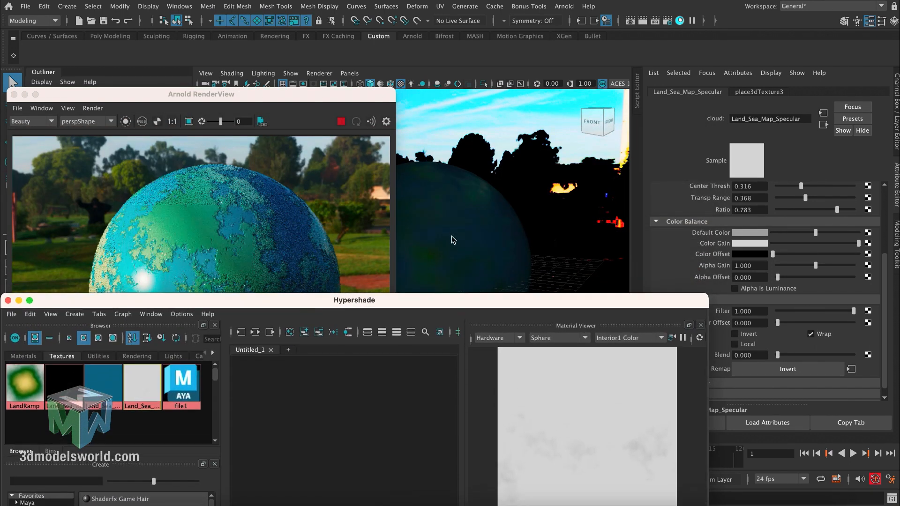
left_click(463, 223)
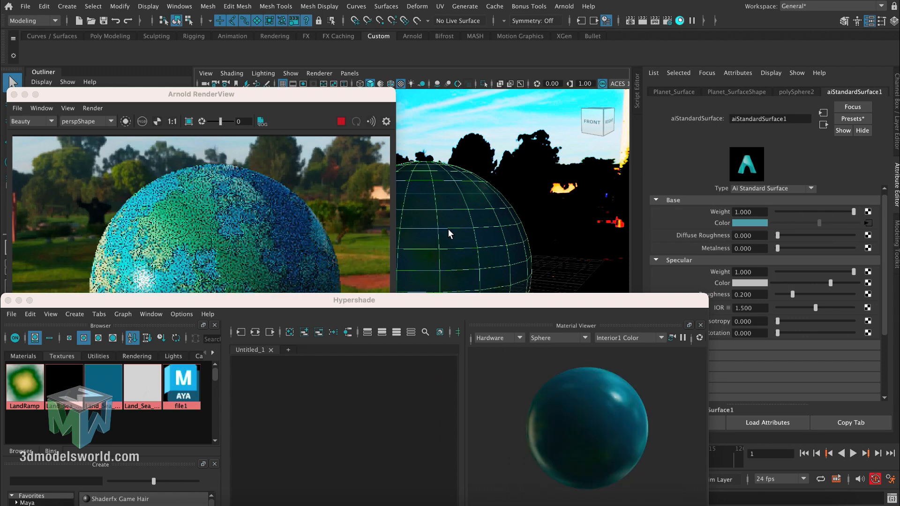
left_click_drag(444, 306, 386, 229)
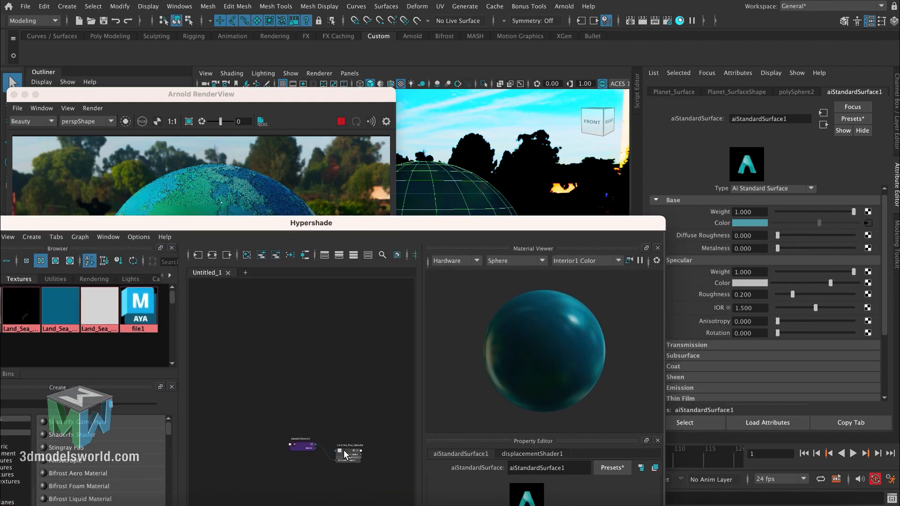
middle_click_drag(344, 450, 725, 273)
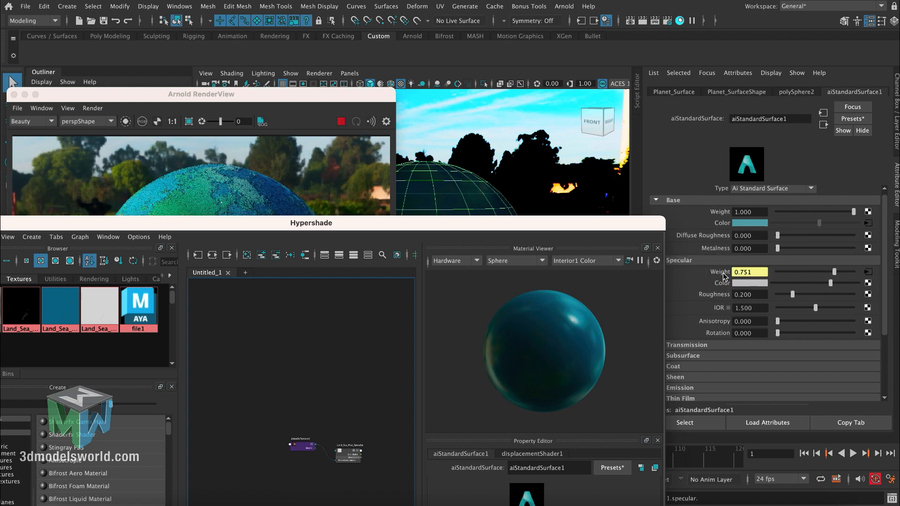
left_click_drag(103, 219, 200, 108)
left_click(442, 340)
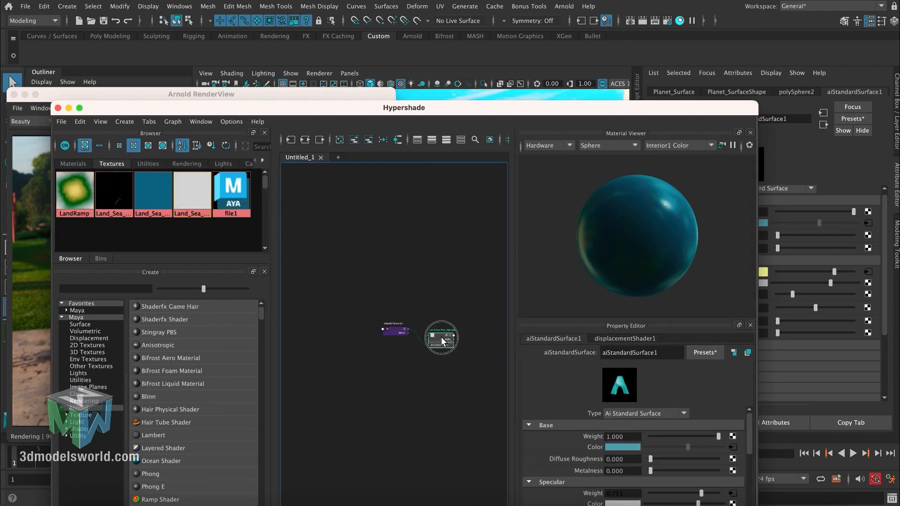
left_click(69, 109)
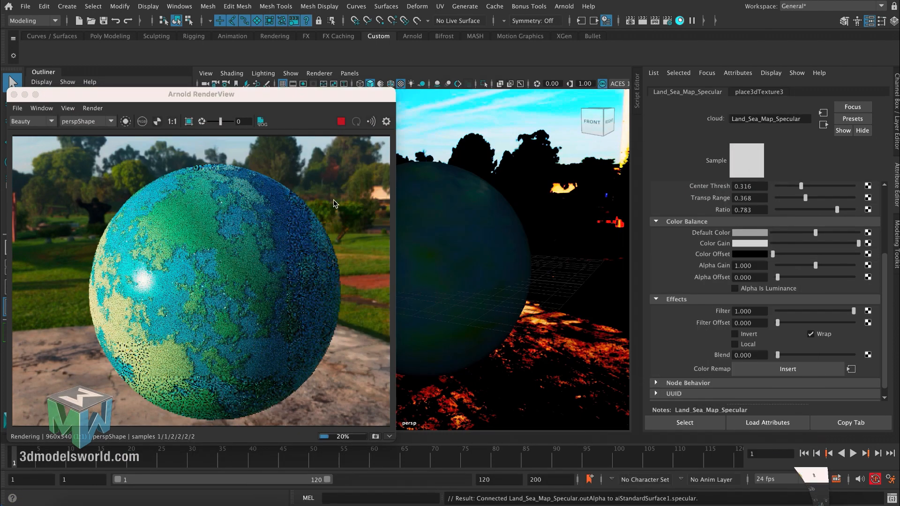
- Try the Invert effect on Land_Sea_Map_Specular and compare the planet's highlights in the render
left_click_drag(437, 235, 457, 244, "alt")
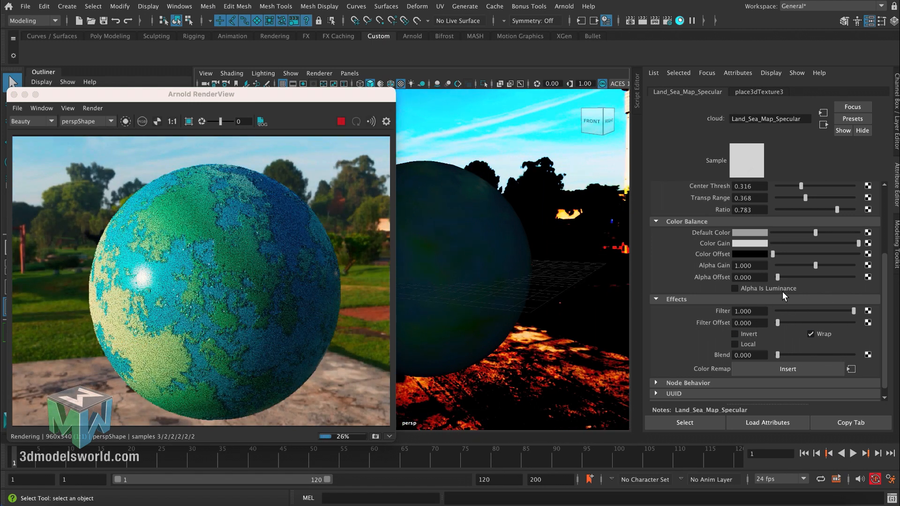
left_click_drag(883, 273, 884, 300)
left_click(746, 324)
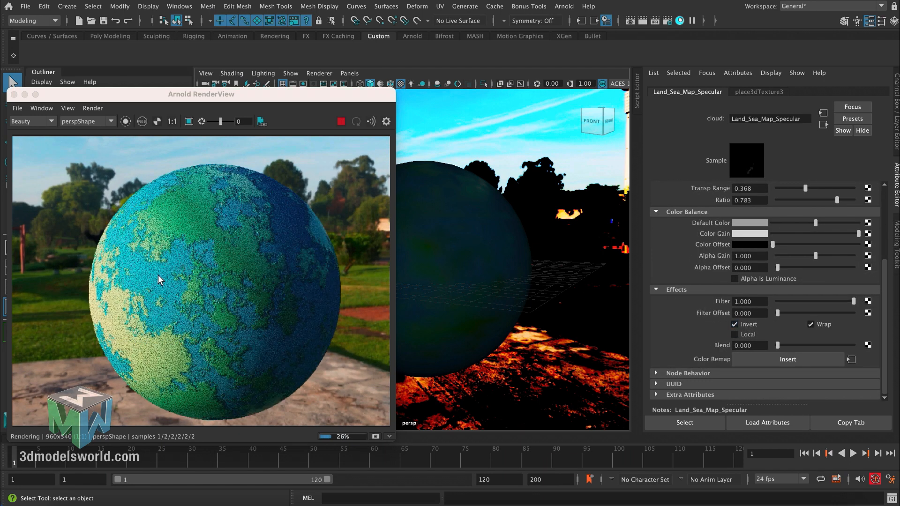
left_click_drag(443, 278, 445, 270, "alt")
left_click_drag(446, 276, 460, 259, "alt")
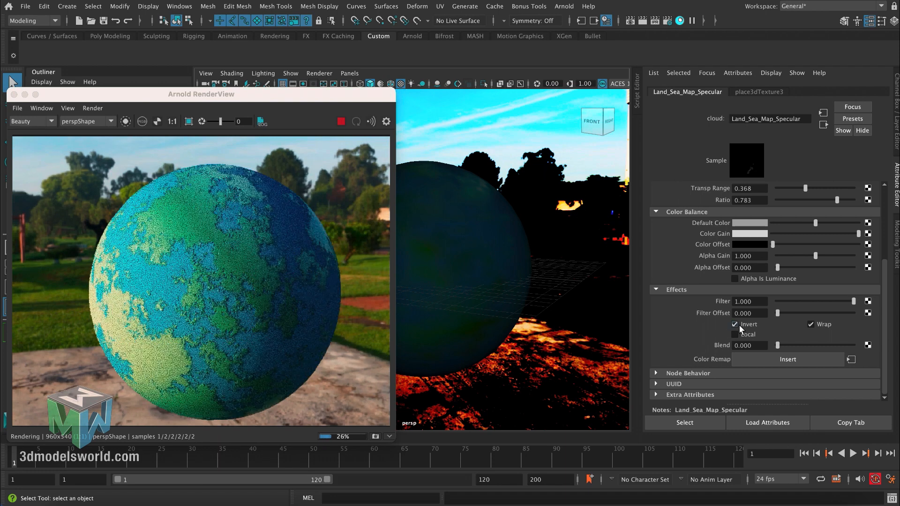
left_click(736, 325)
- Examine the planet's specular highlights in the render from several angles and distances, and show the selected node's channel values
mouse_move(434, 270)
left_mouse_down("alt")
mouse_move(456, 266)
mouse_move(448, 270)
left_mouse_up("alt")
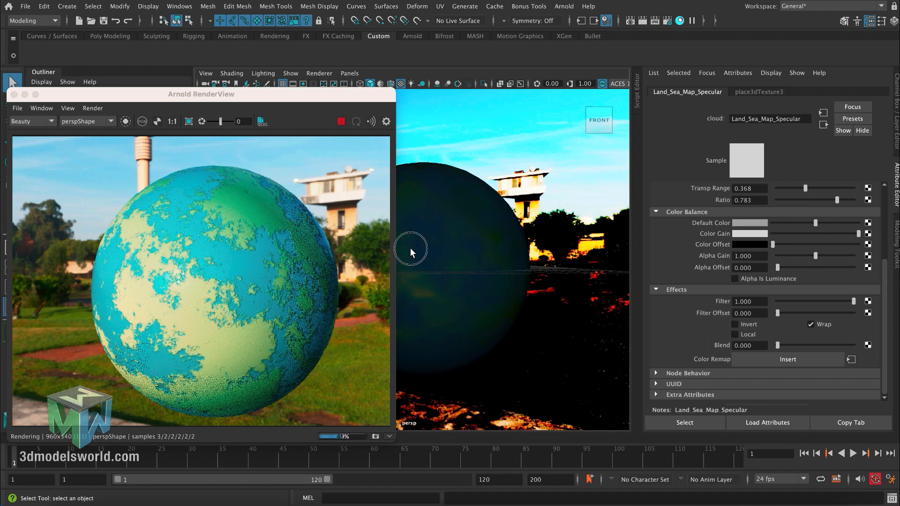
left_click_drag(409, 249, 468, 238, "alt")
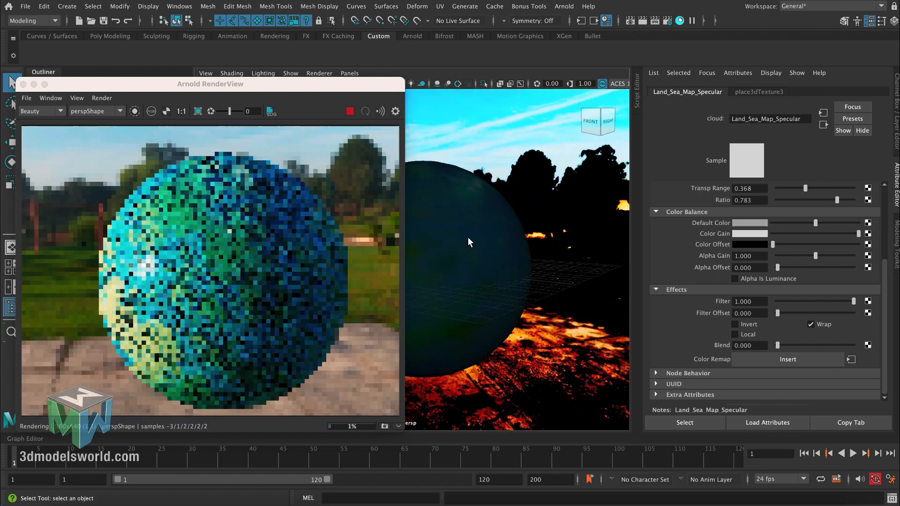
left_click(885, 199)
key("ctrl+a")
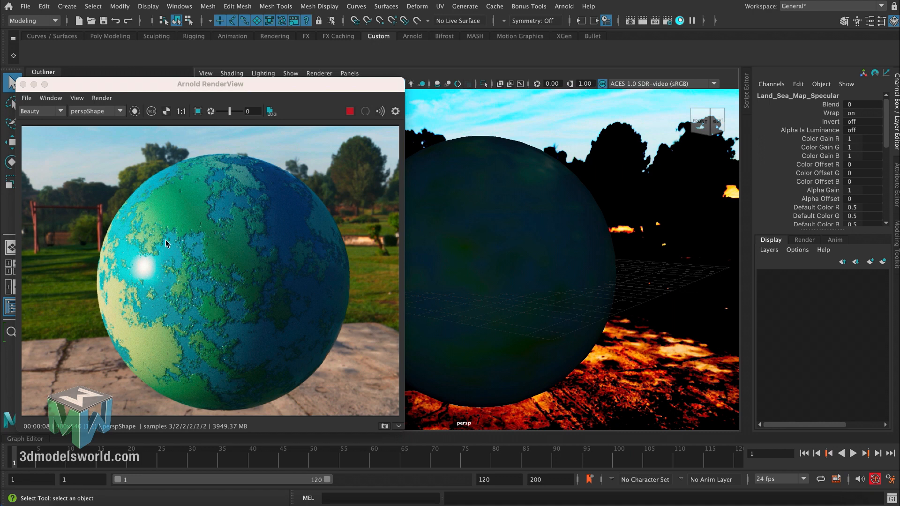
right_click_drag(465, 230, 454, 229, "alt")
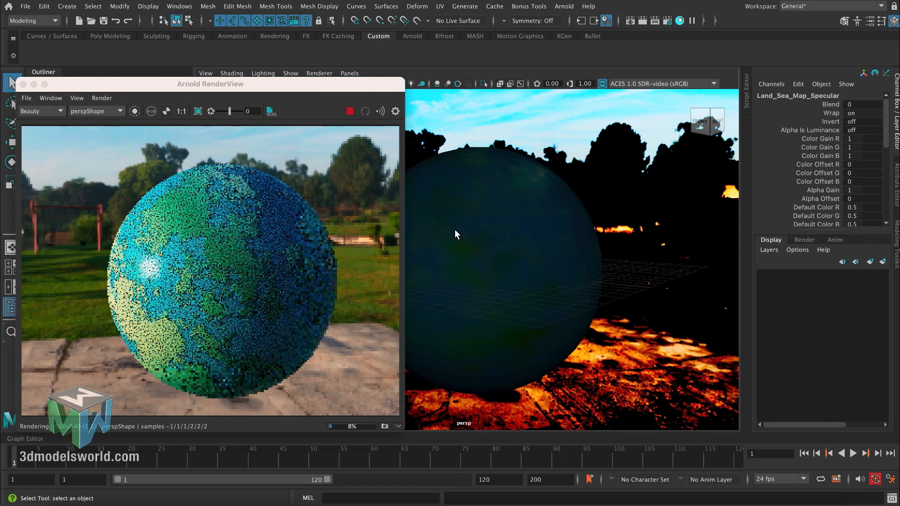
middle_click_drag(454, 228, 451, 226, "alt")
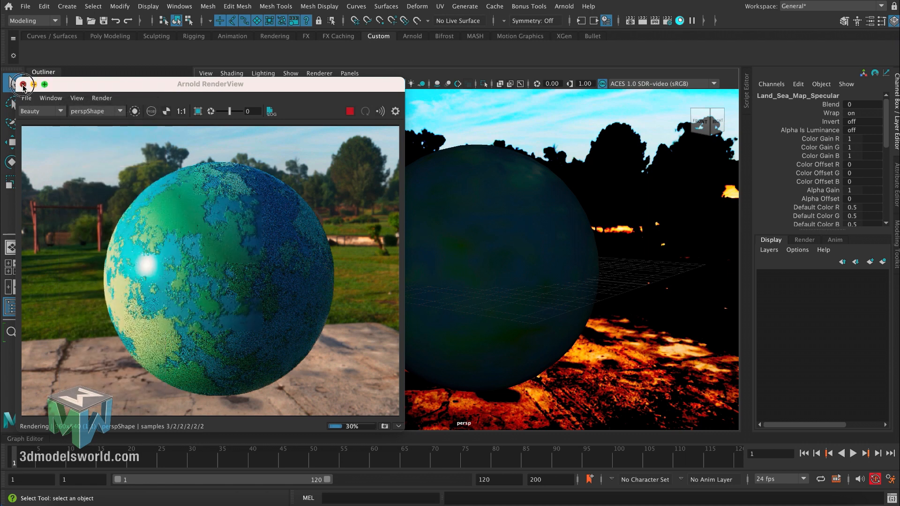
- Close the Arnold RenderView and duplicate the Planet_Surface sphere in place
left_click(22, 84)
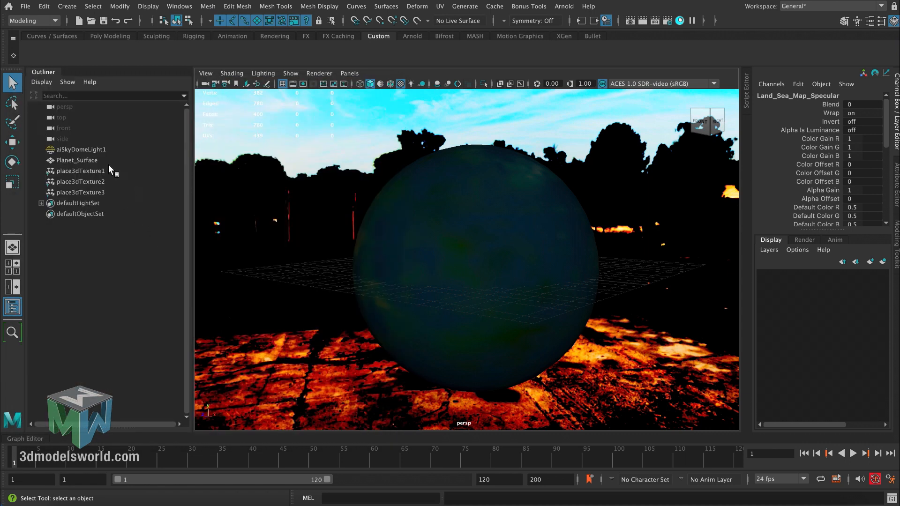
left_click(95, 161)
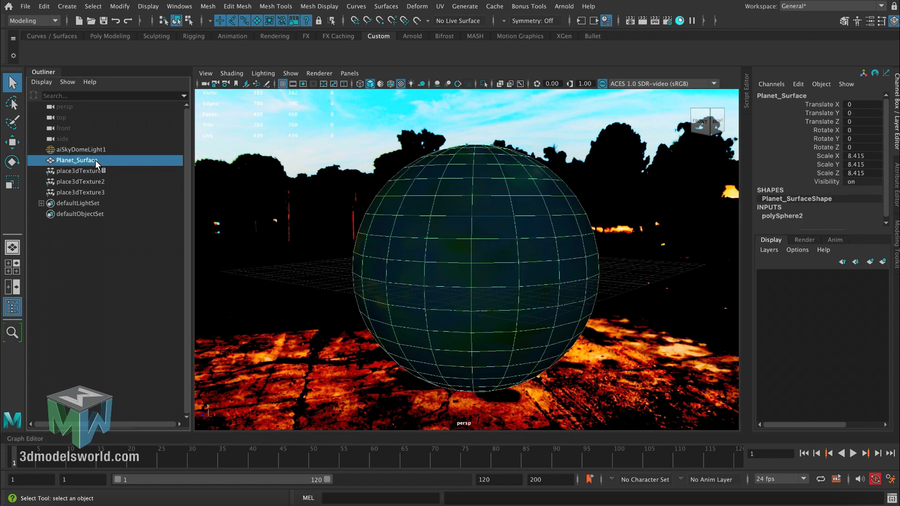
key("ctrl+d")
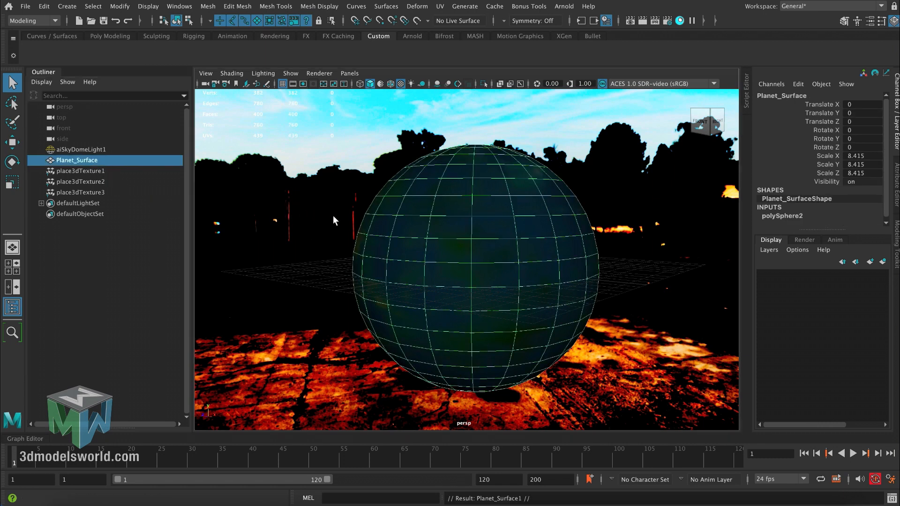
- Scale the duplicated planet sphere up uniformly to about 8.782, checking its size against the original in wireframe
key("r")
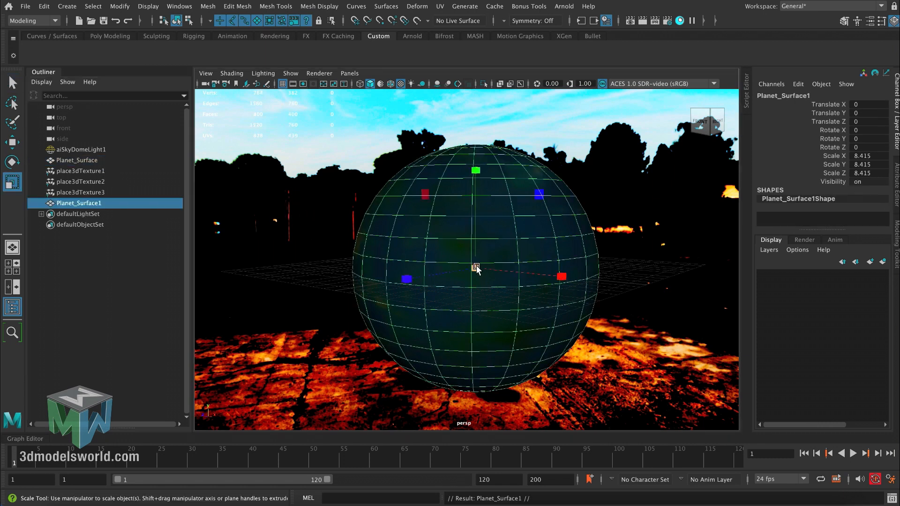
key("4")
left_click_drag(476, 271, 485, 272)
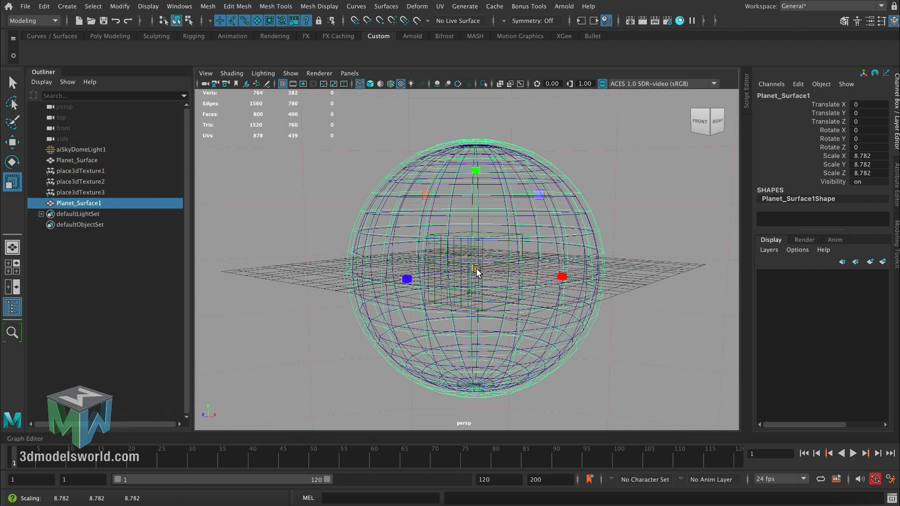
key("q")
key("5")
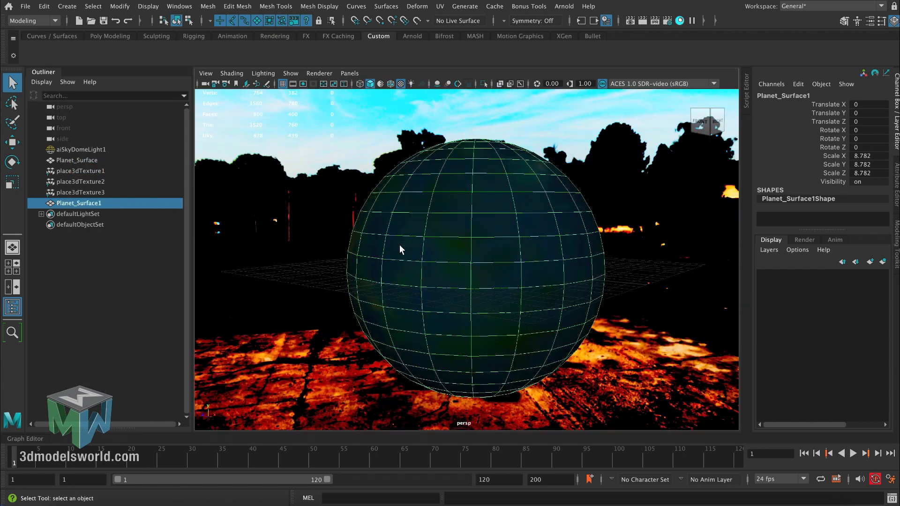
- Rename the enlarged sphere Planet_Clouds
double_click(79, 203)
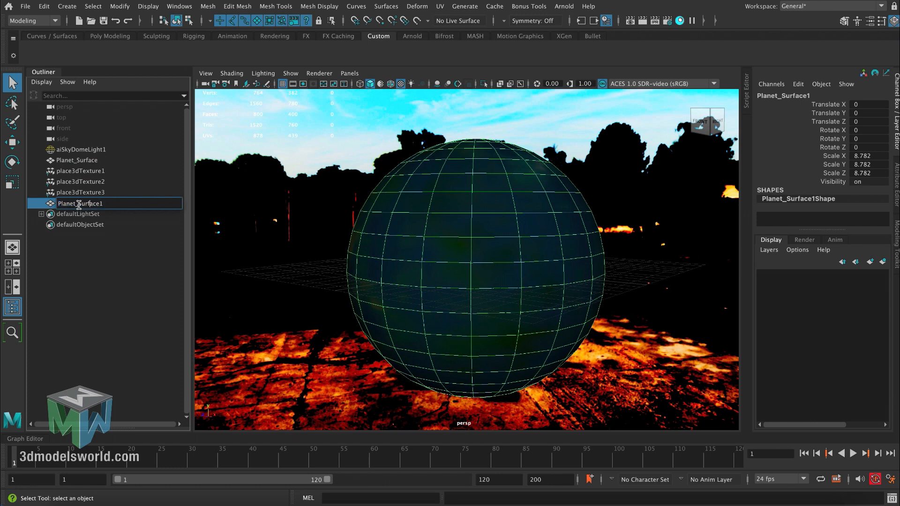
left_click_drag(79, 205, 115, 204)
type("Clouds")
key("Return")
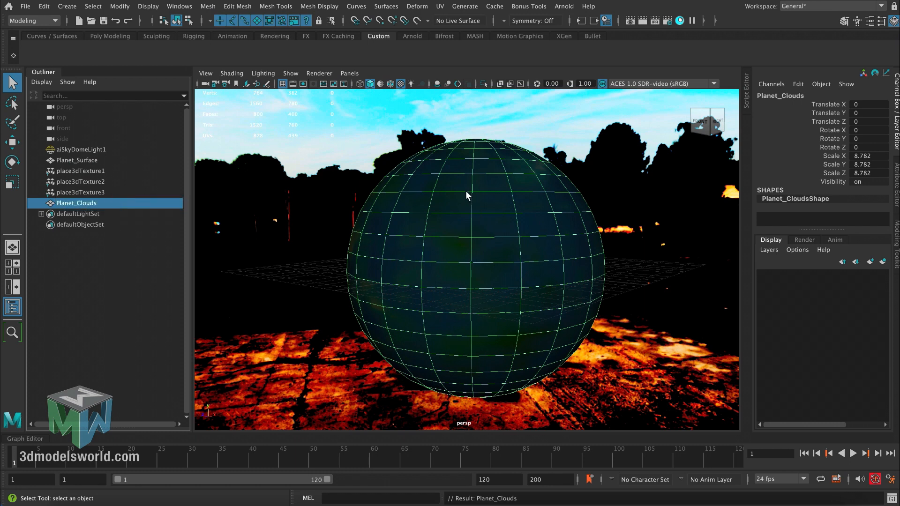
- Assign a new aiStandardSurface material to Planet_Clouds and name the material Clouds
right_click_drag(467, 189, 459, 460)
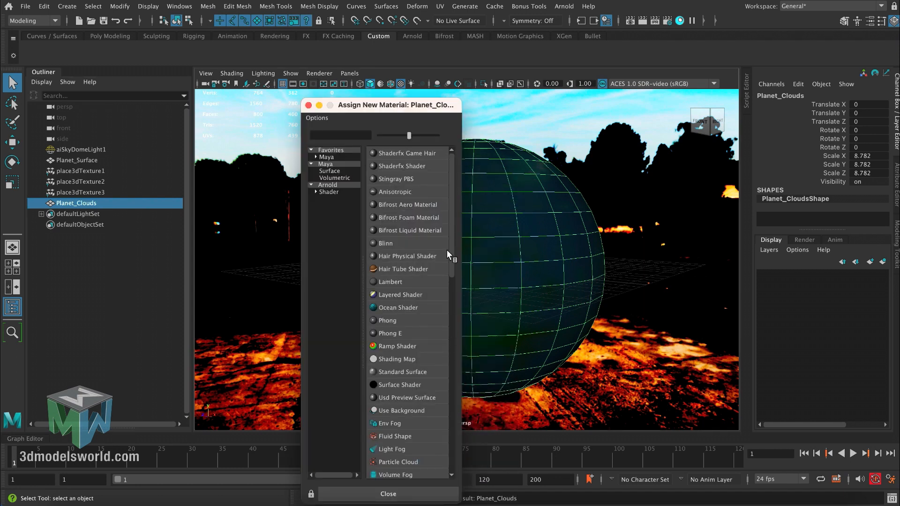
left_click_drag(449, 253, 452, 285)
left_click(328, 192)
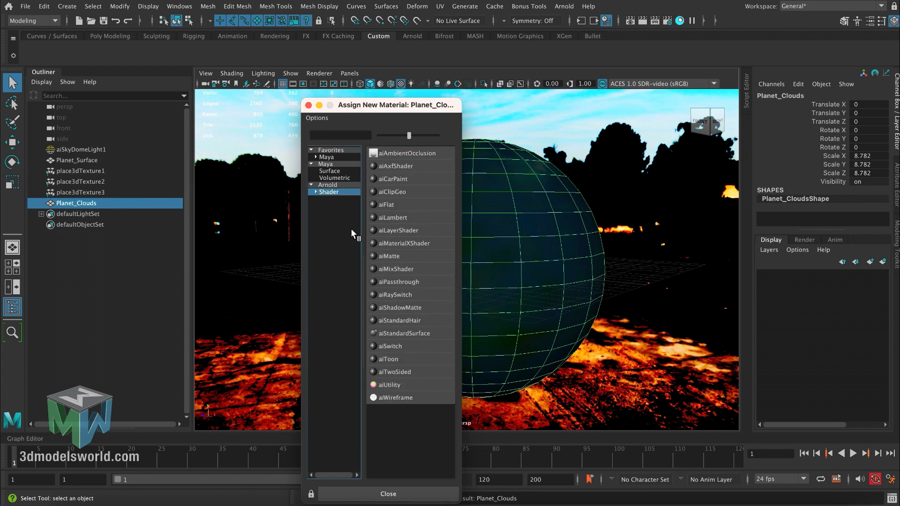
left_click(404, 330)
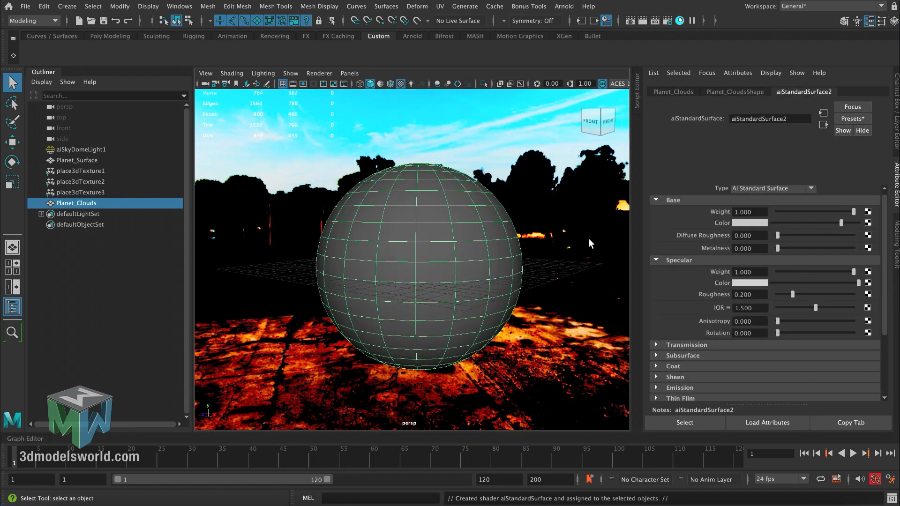
double_click(756, 119)
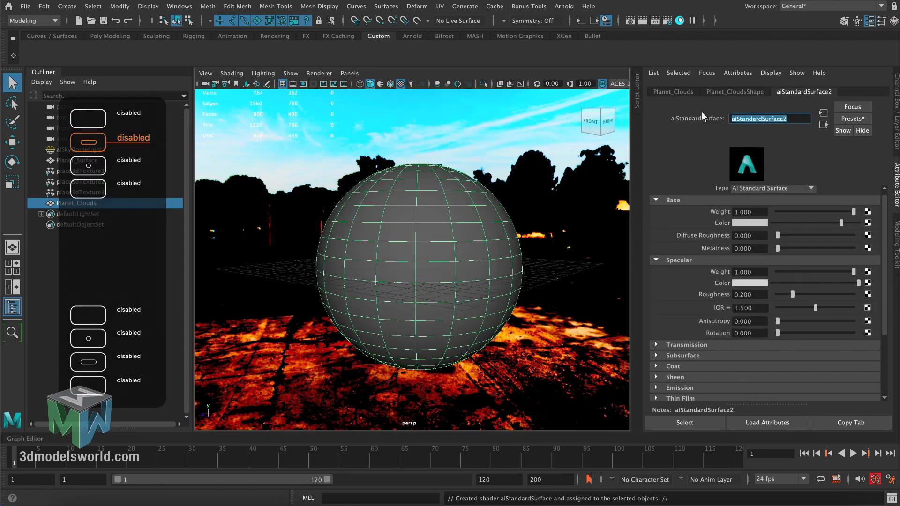
type("Clouds")
key("Return")
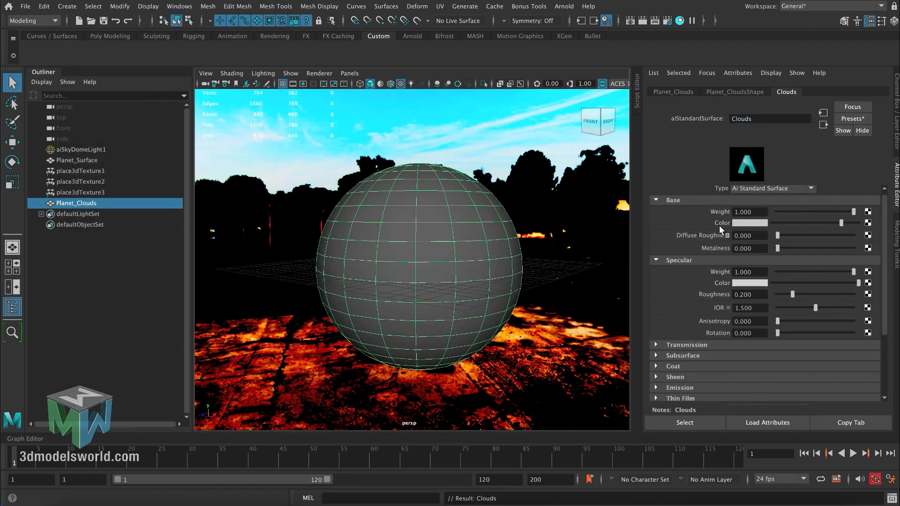
- Map a Cloud texture to the Clouds material's base Color and open the Arnold RenderView beside the viewport
left_click(869, 222)
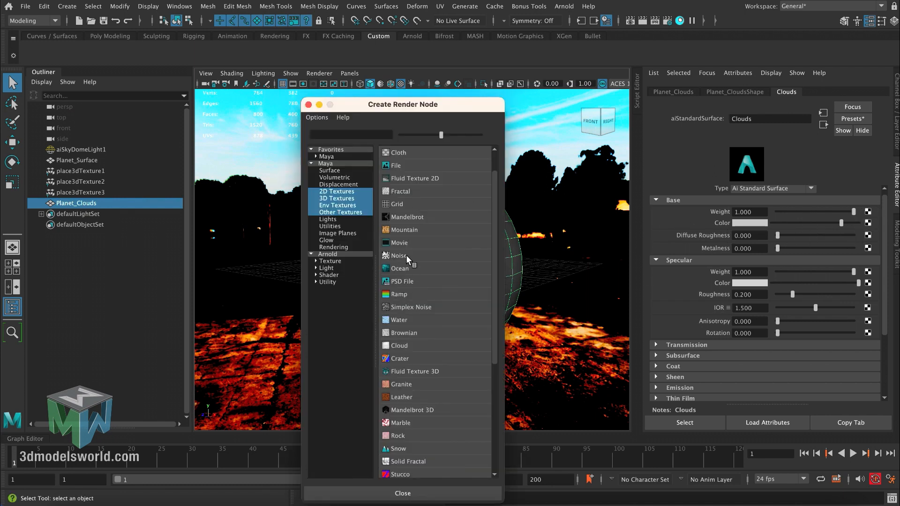
left_click(404, 344)
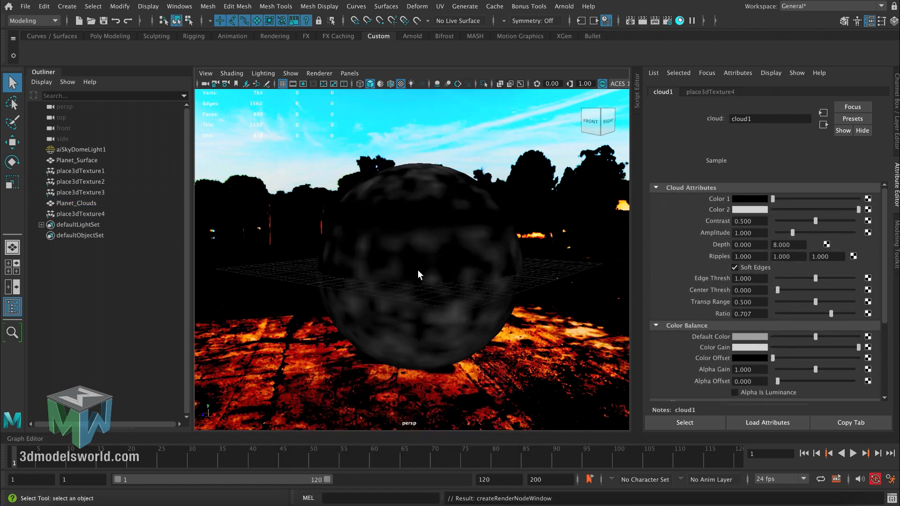
left_click(564, 6)
left_click(581, 34)
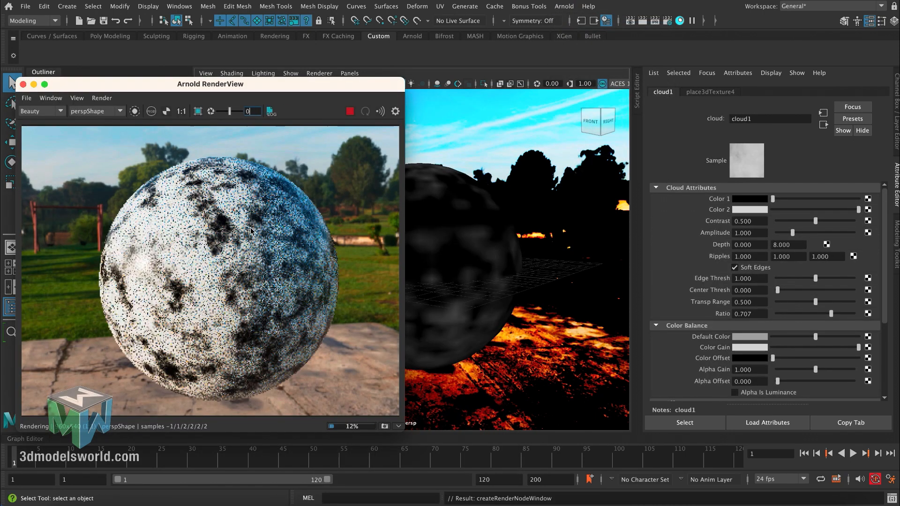
left_click_drag(319, 84, 303, 85)
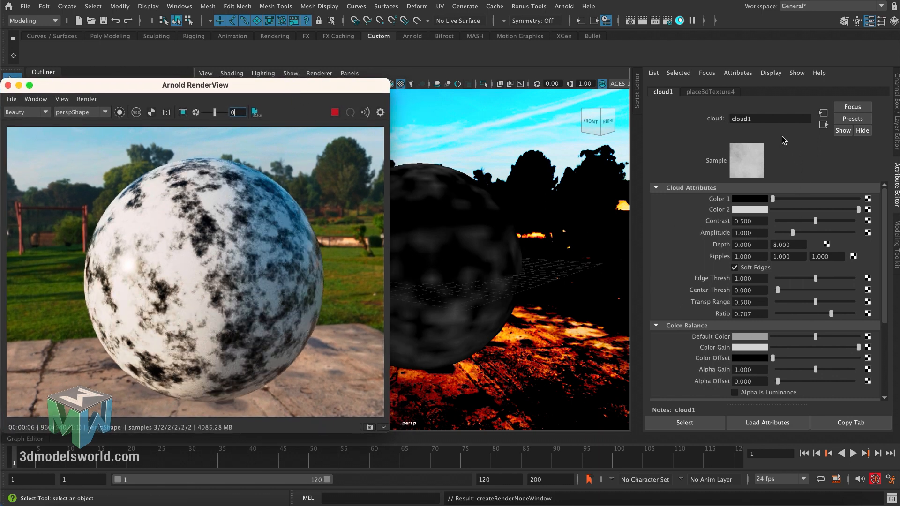
- Open Hypershade with the cloud1 texture within reach and show the Clouds material's attributes beside it
left_click(823, 125)
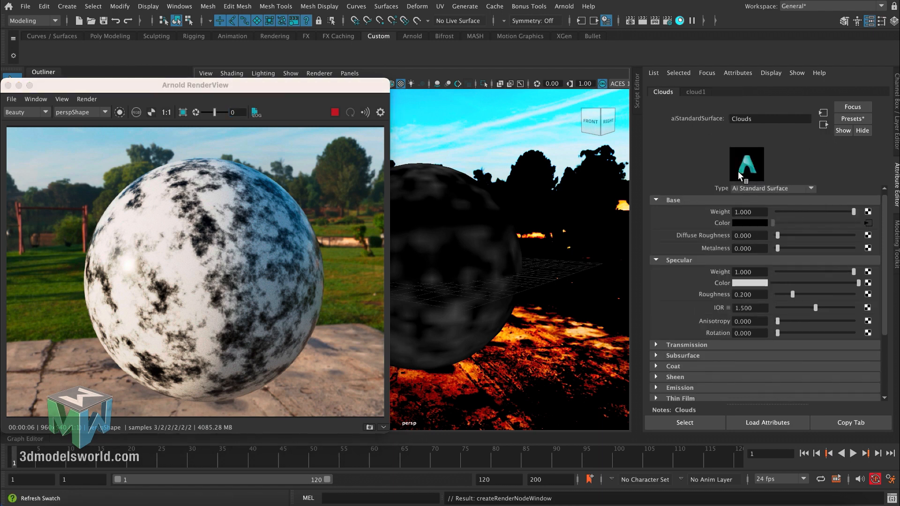
left_click(680, 21)
left_click_drag(410, 106, 401, 101)
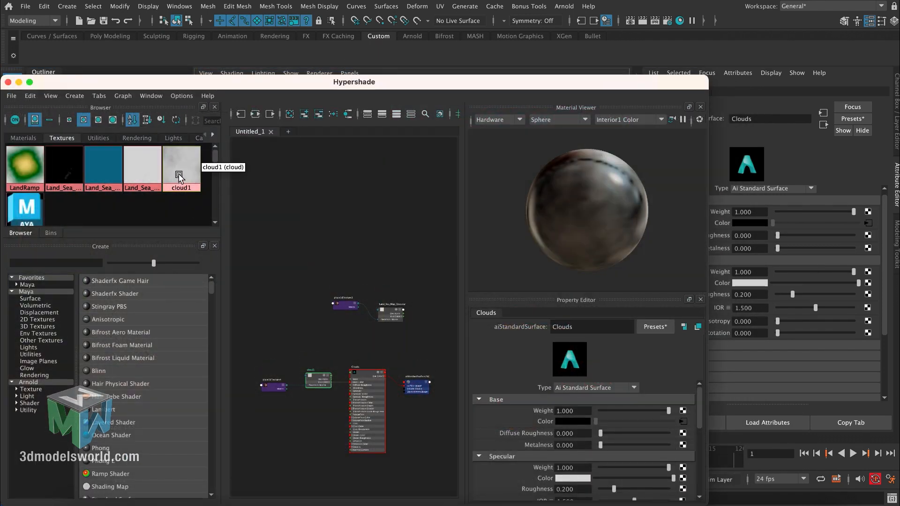
left_click_drag(684, 90, 670, 169)
left_click(868, 225)
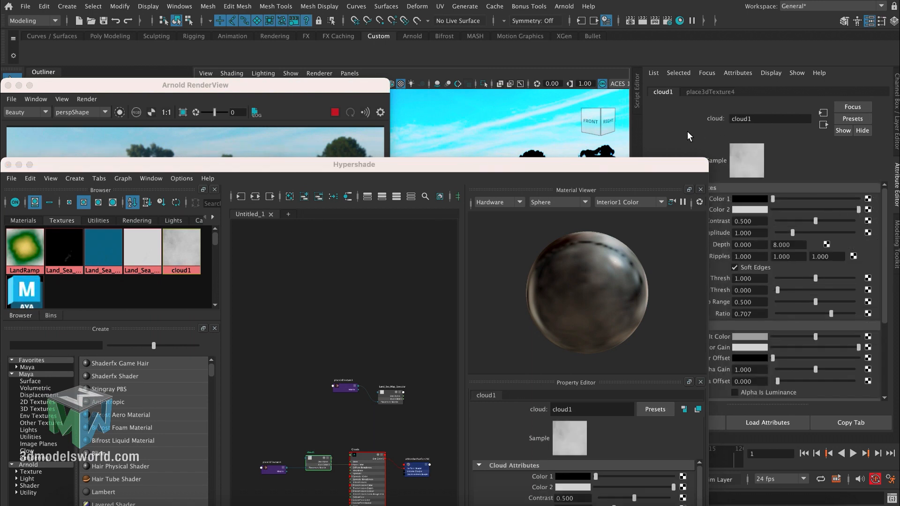
left_click_drag(286, 168, 253, 160)
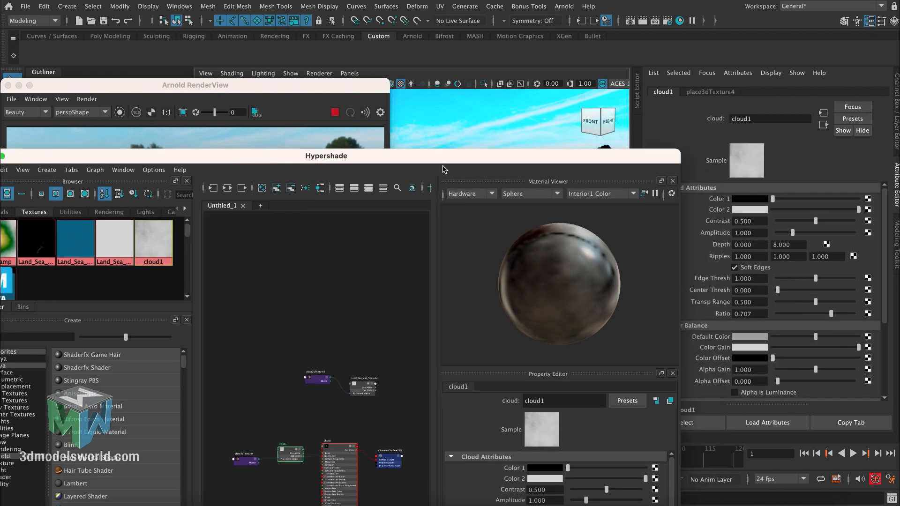
left_click_drag(443, 159, 358, 85)
left_click(429, 204)
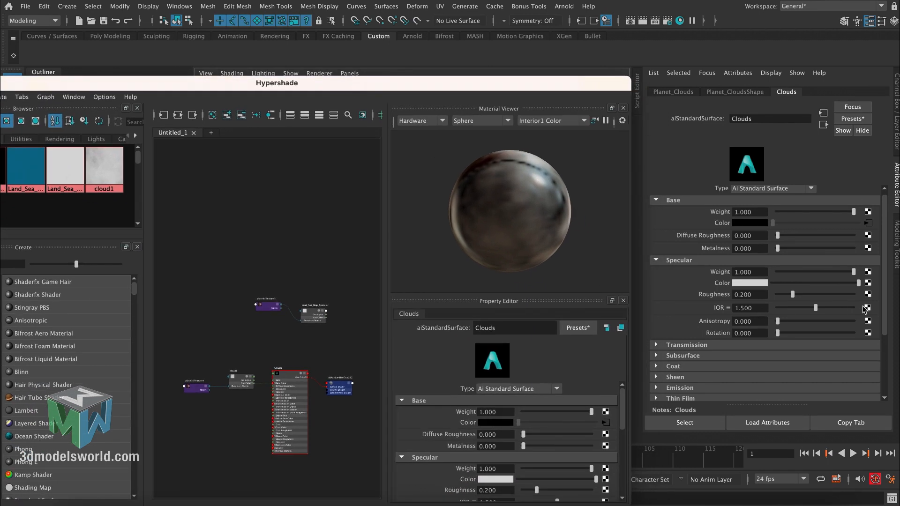
- Connect the cloud1 texture to the Clouds material's Geometry Opacity and close Hypershade
left_click_drag(883, 315, 875, 378)
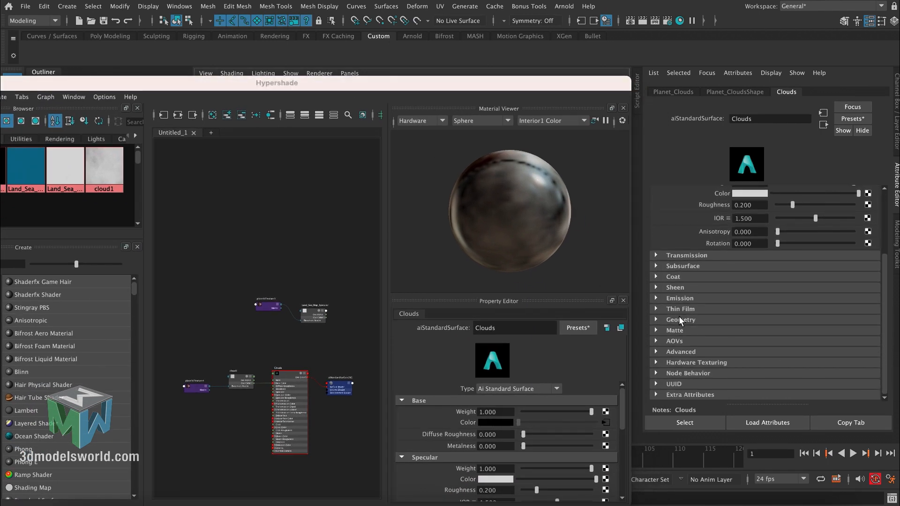
left_click(680, 320)
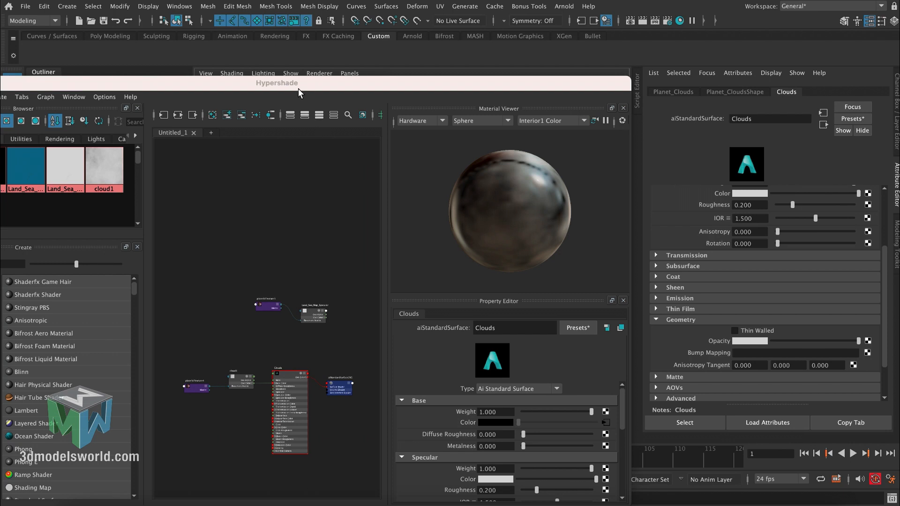
left_click_drag(299, 88, 337, 315)
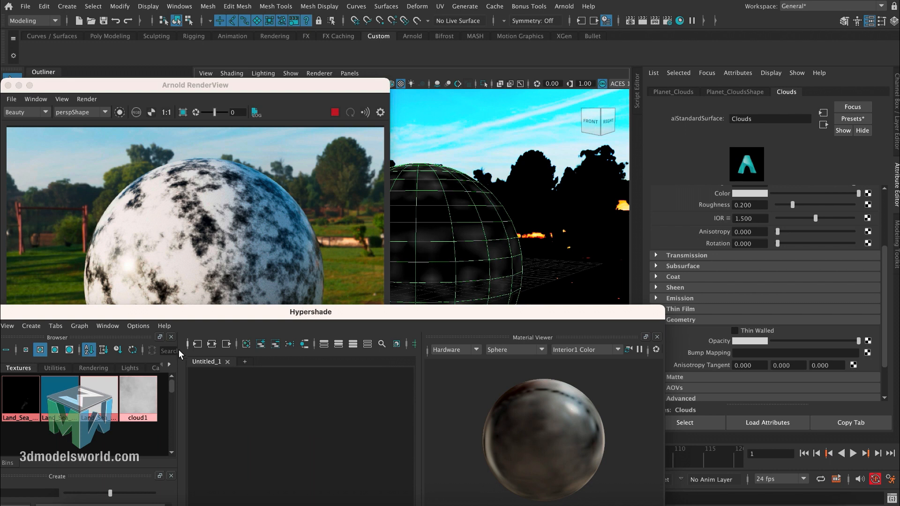
middle_click_drag(134, 401, 720, 344)
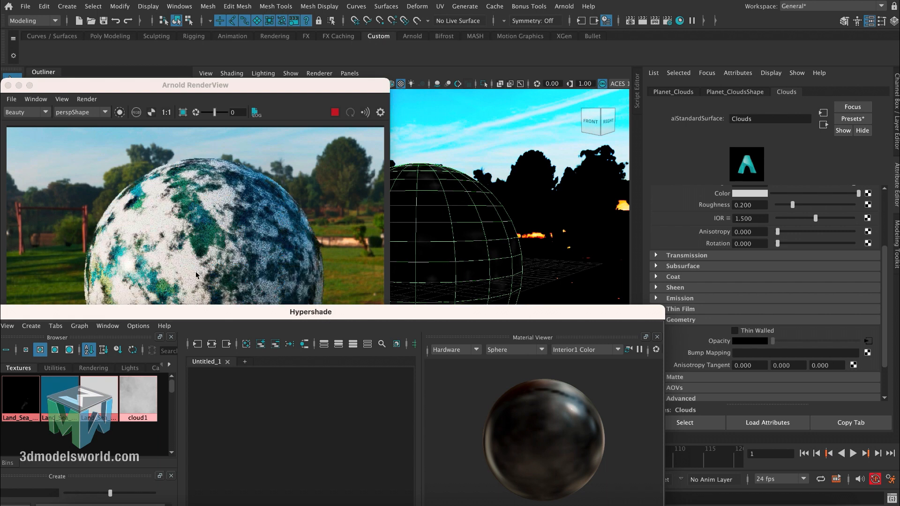
left_click_drag(163, 311, 201, 224)
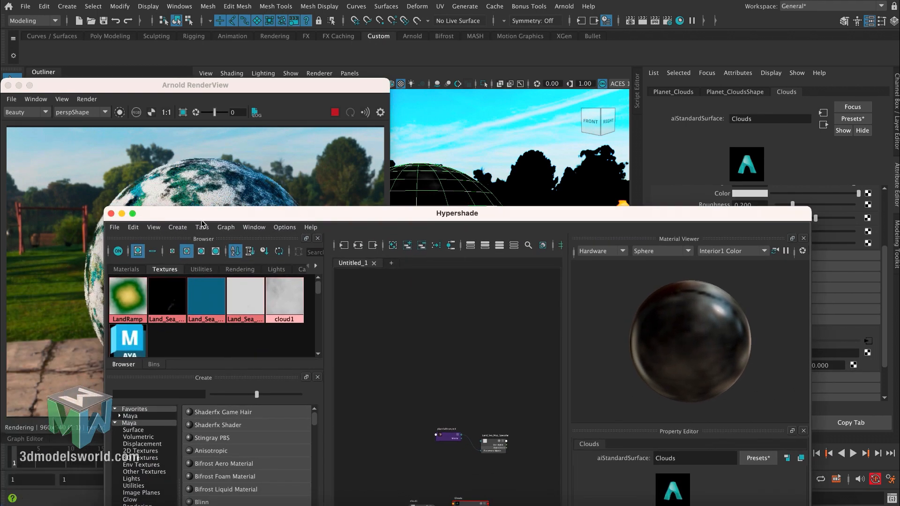
left_click(111, 213)
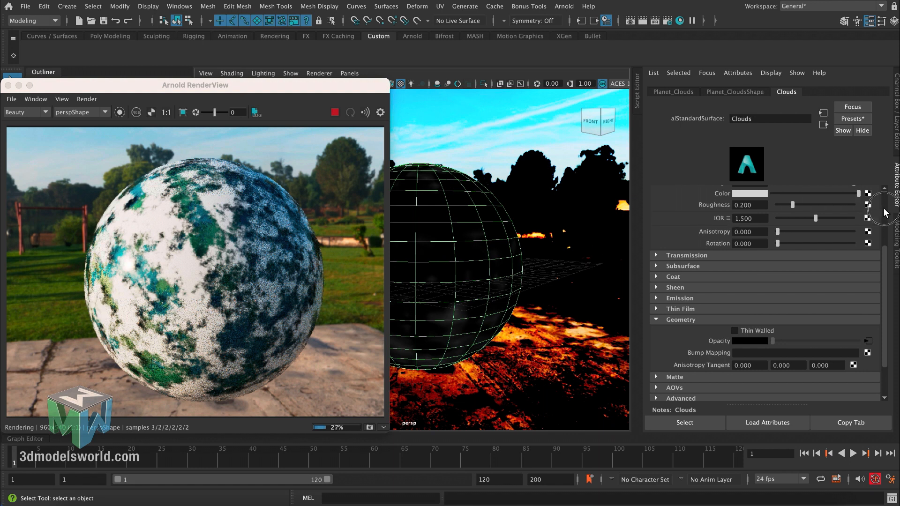
- Set the Clouds material's specular Weight to 0
scroll(872, 211, "up", 4)
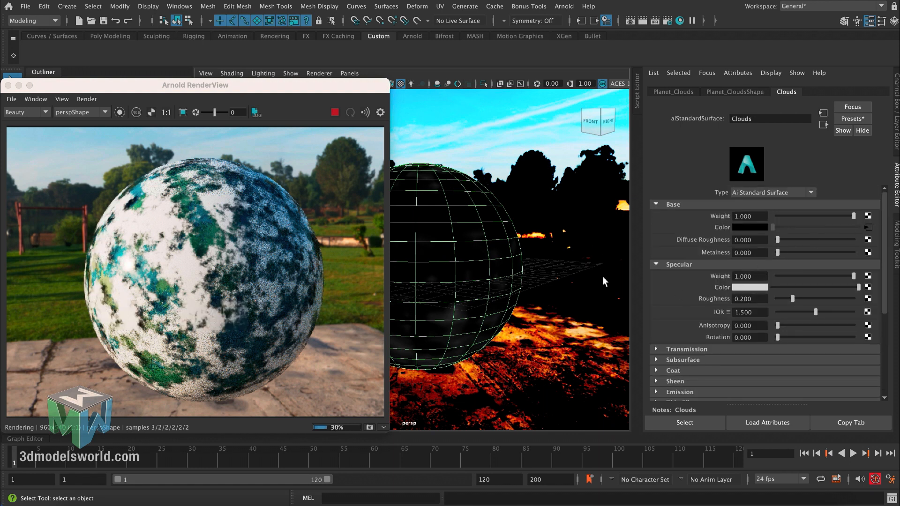
left_click_drag(819, 276, 687, 271)
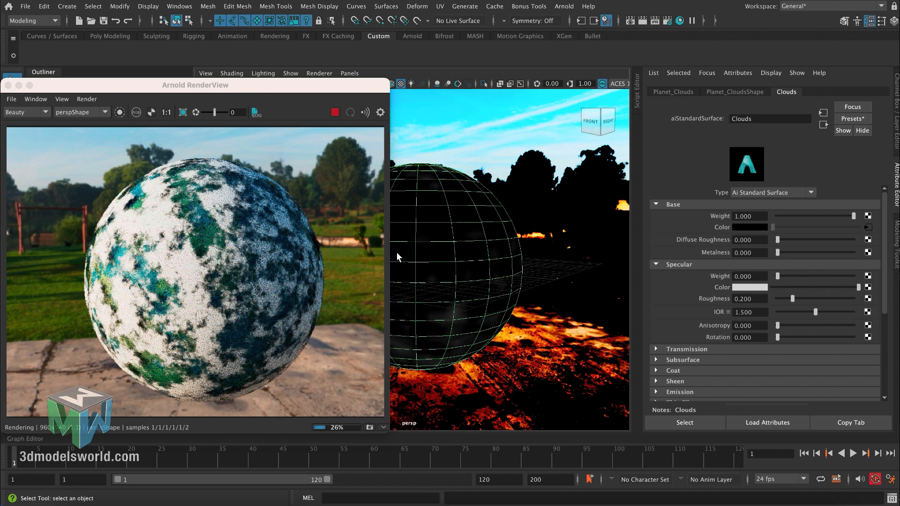
left_click_drag(397, 253, 393, 253, "alt")
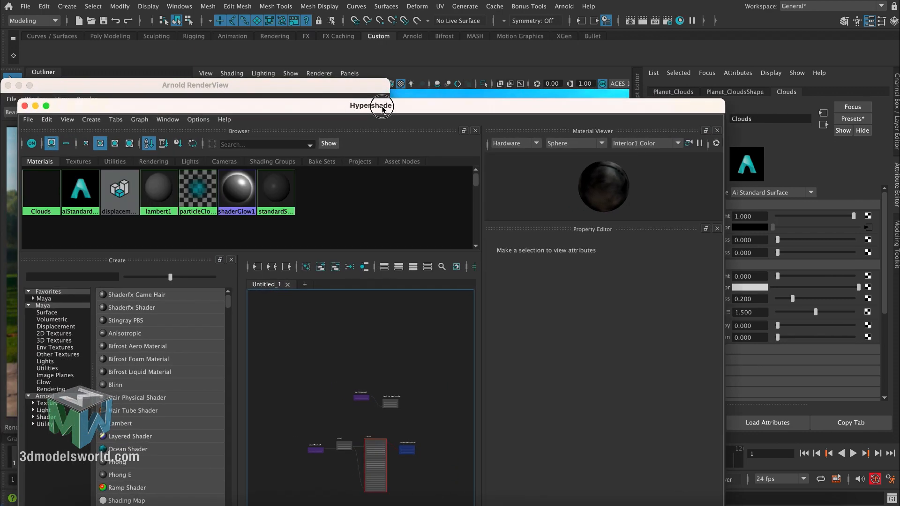
- Connect cloud1 as the displacement material of the aiStandardSurface2SG shading group and close Hypershade
left_click(80, 161)
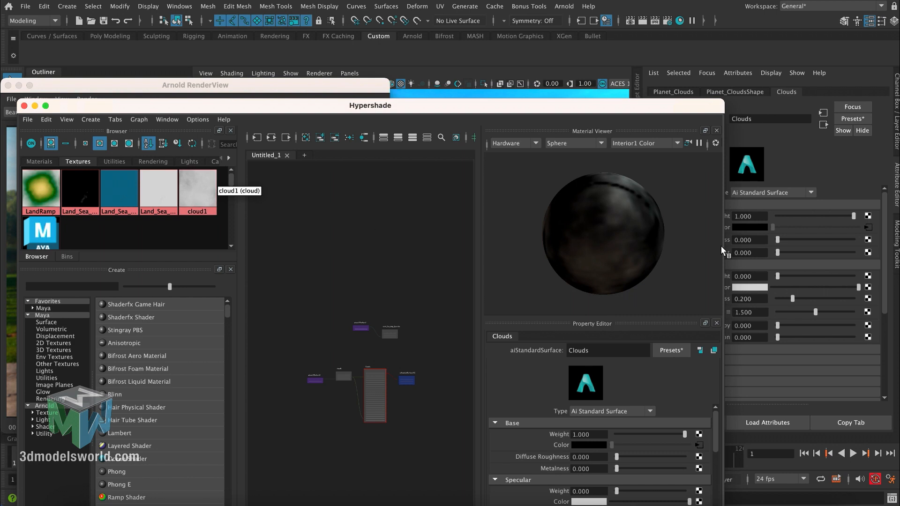
left_click_drag(641, 110, 597, 218)
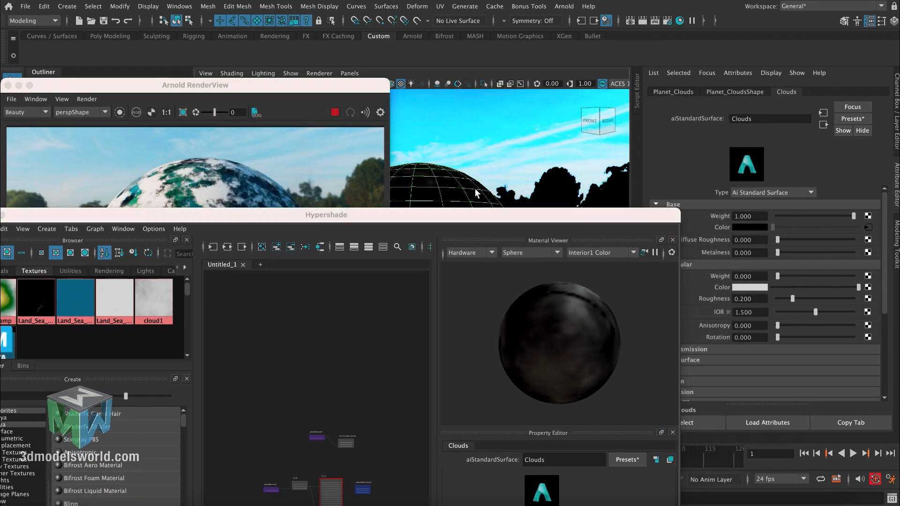
left_click(822, 124)
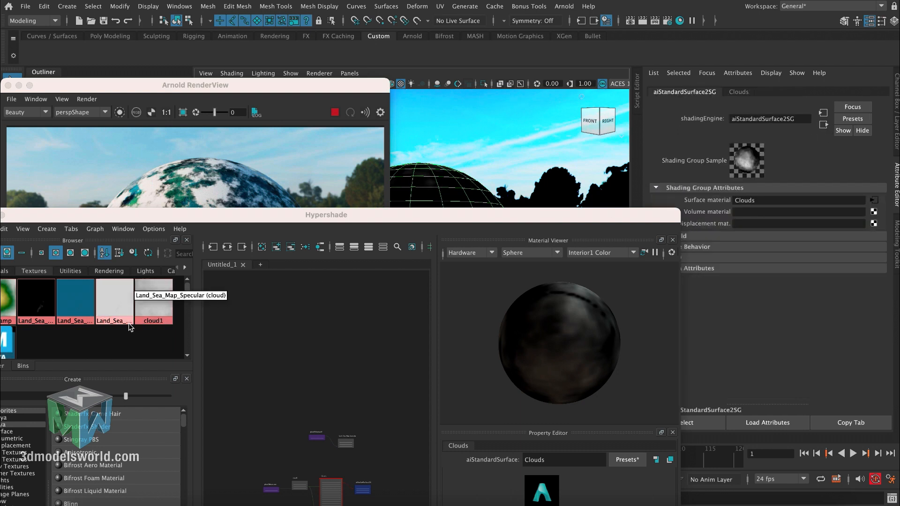
left_click_drag(147, 307, 699, 225)
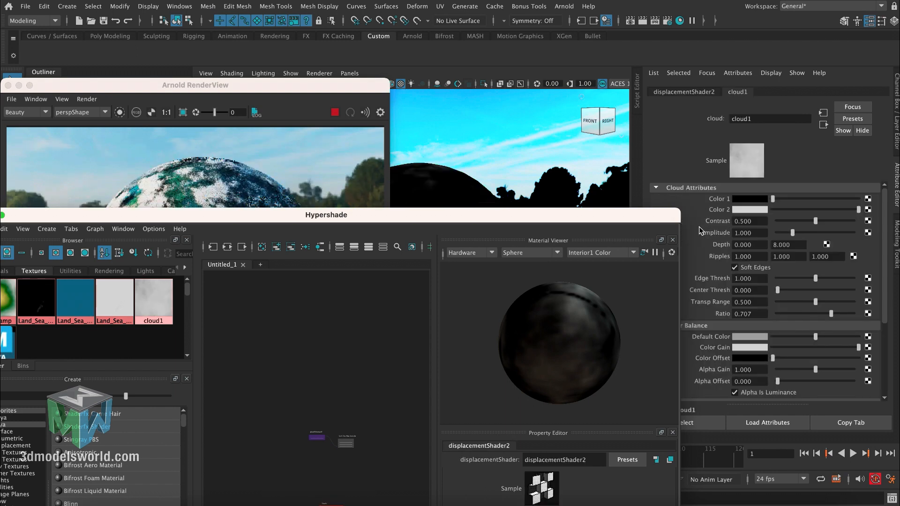
left_click_drag(135, 215, 259, 182)
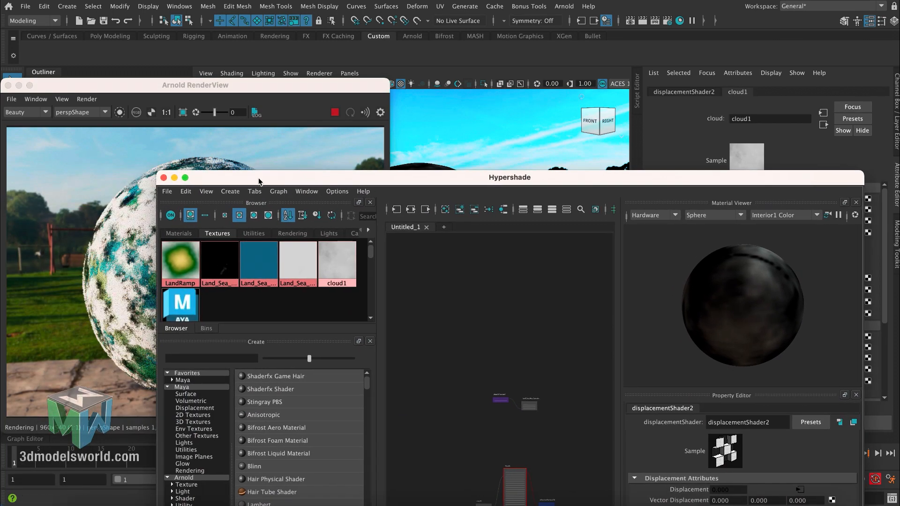
left_click(164, 177)
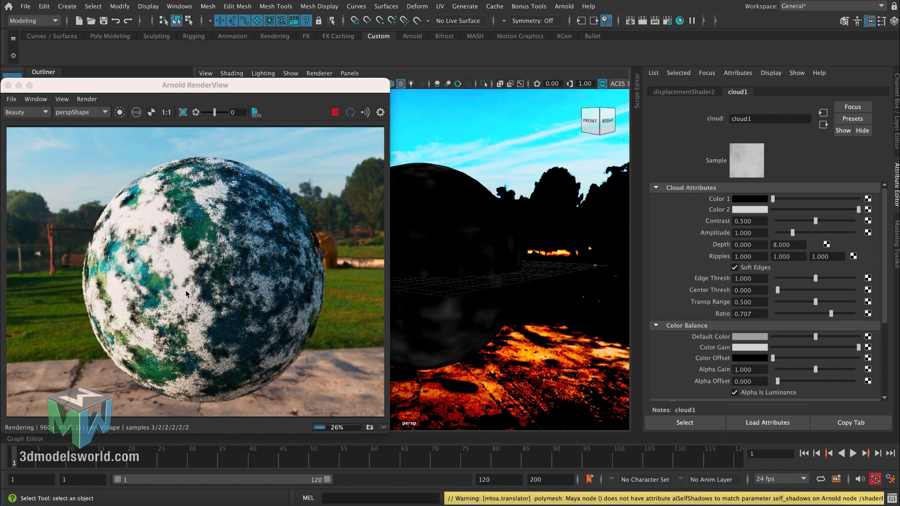
- Adjust the Color Gain of the cloud1 texture on the cloud sphere, testing black and mid-grey before settling just below the slider's maximum
left_click(472, 211)
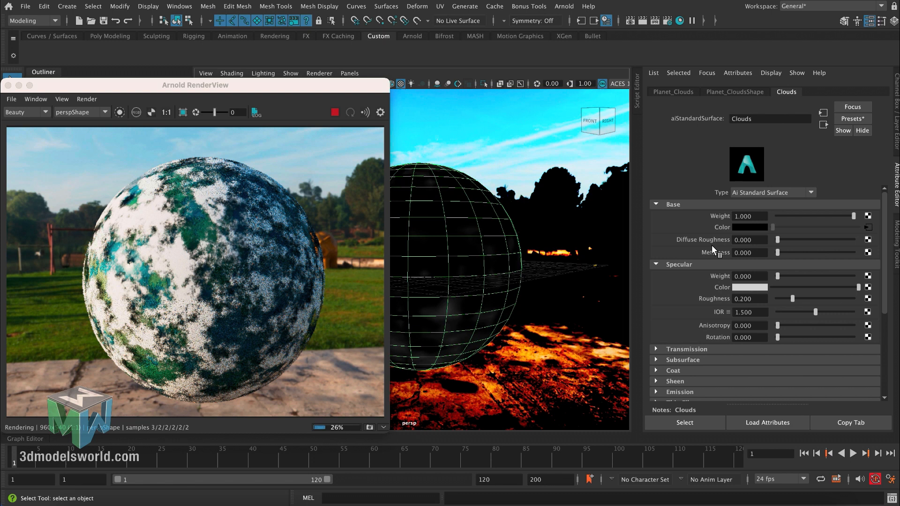
left_click(866, 231)
left_click_drag(885, 237, 883, 267)
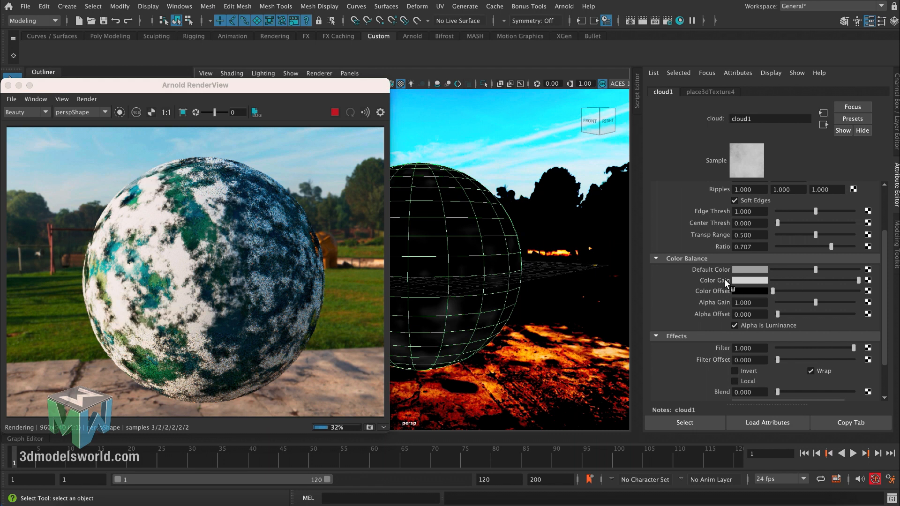
left_click_drag(858, 279, 735, 284)
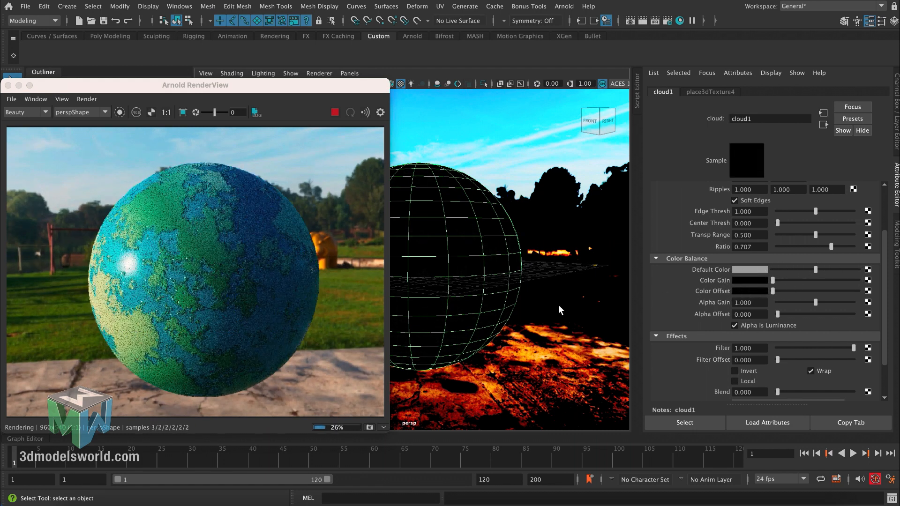
left_click(811, 279)
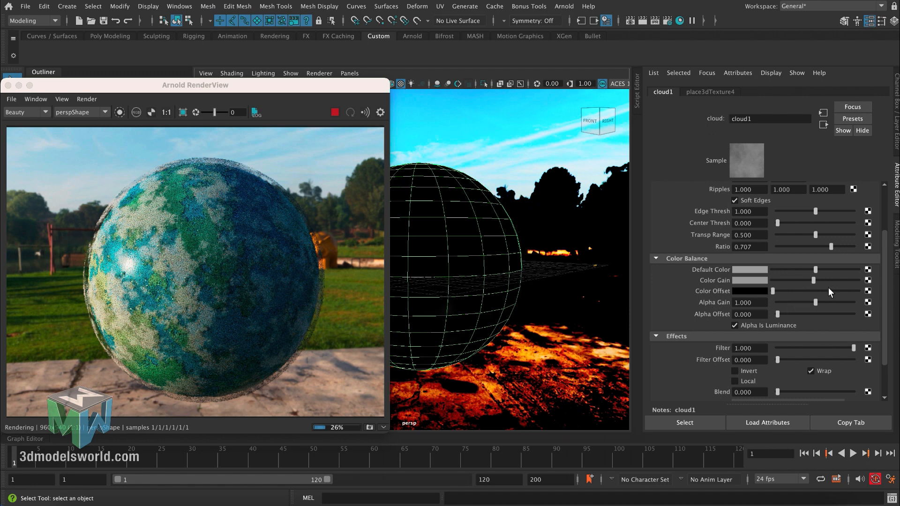
left_click(856, 280)
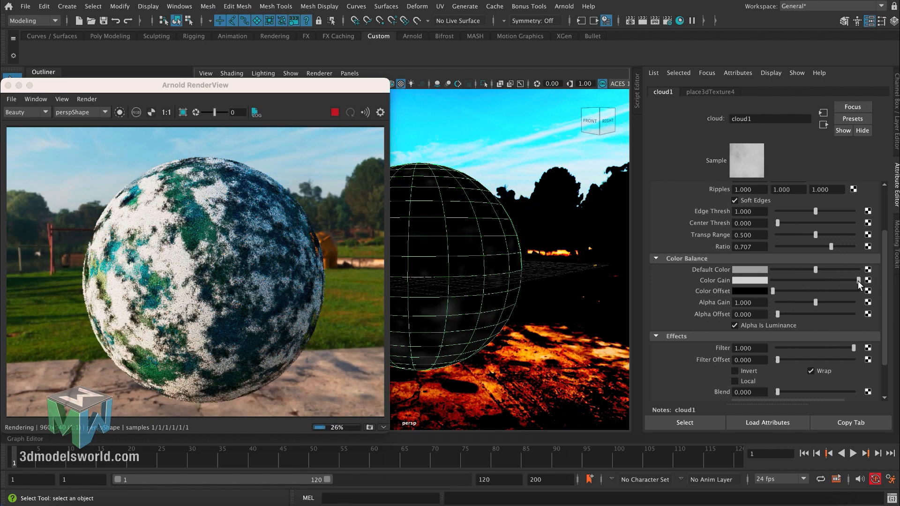
left_click_drag(858, 281, 855, 282)
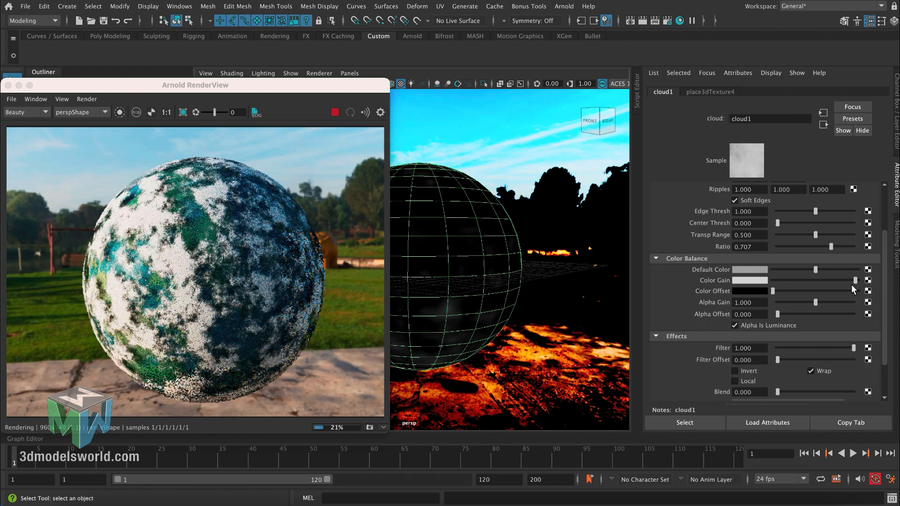
left_click_drag(856, 282, 857, 283)
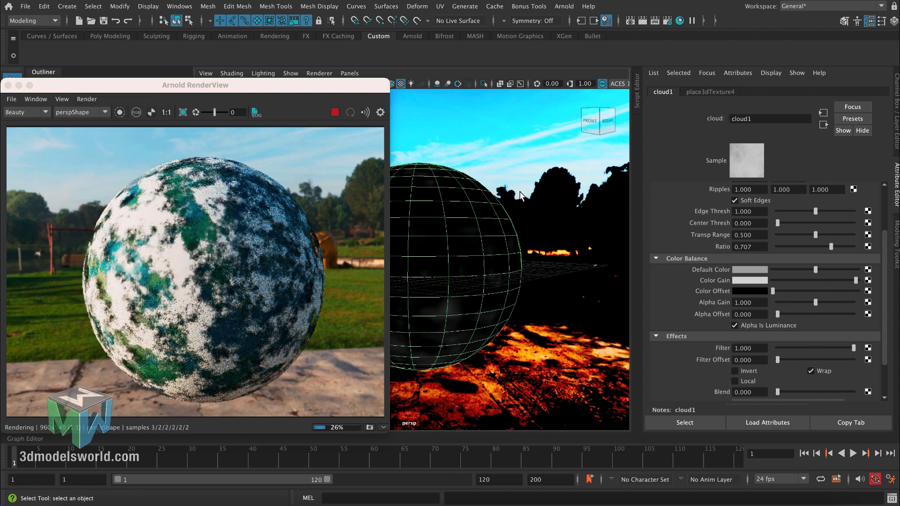
- Give the Clouds material a faint glow by setting its Emission Weight to 0.036, after trying stronger values up to 1
left_click(474, 226)
left_click_drag(884, 237, 886, 293)
left_click(689, 318)
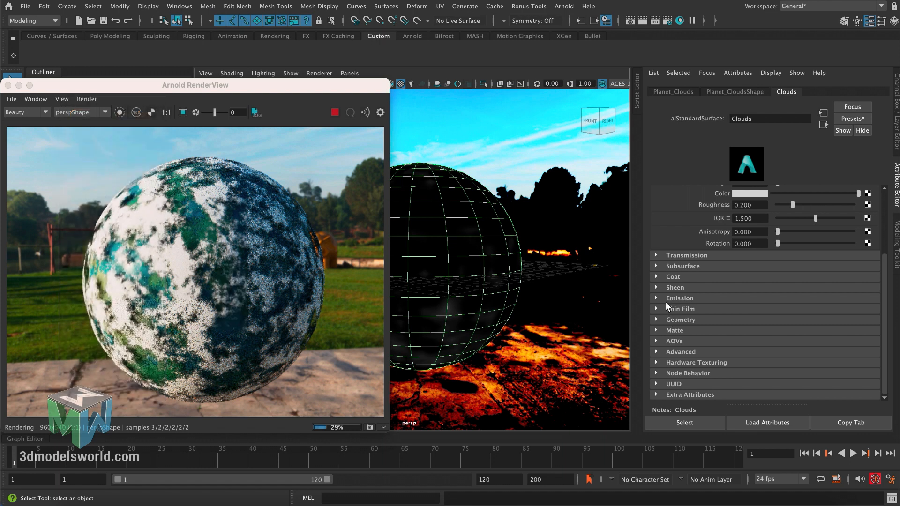
left_click(669, 301)
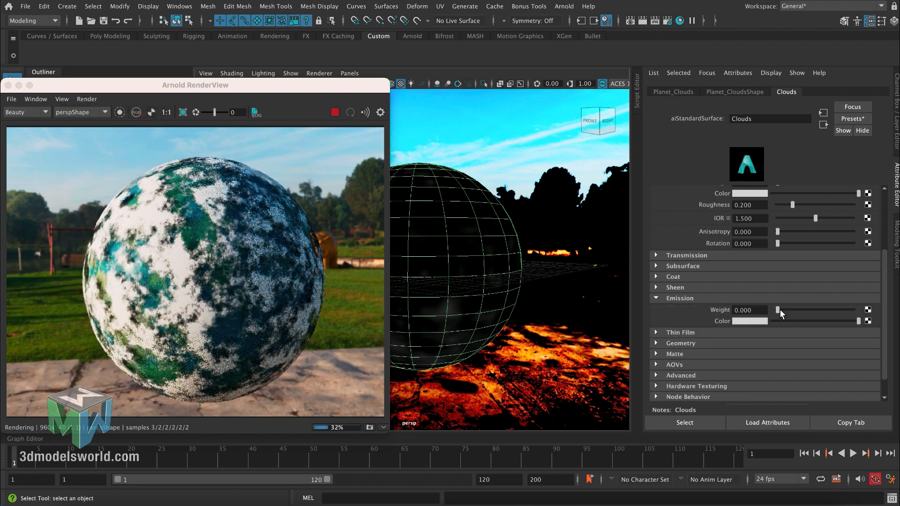
left_click_drag(779, 309, 793, 311)
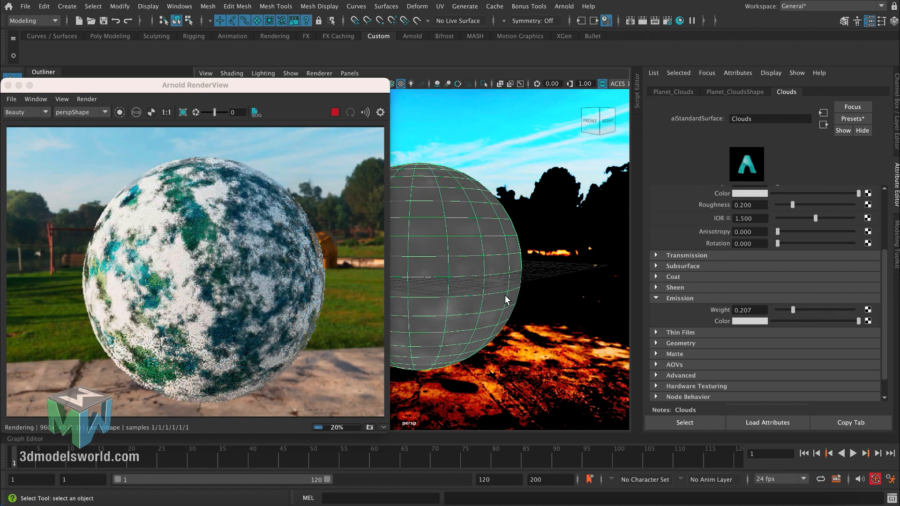
left_click_drag(795, 310, 862, 300)
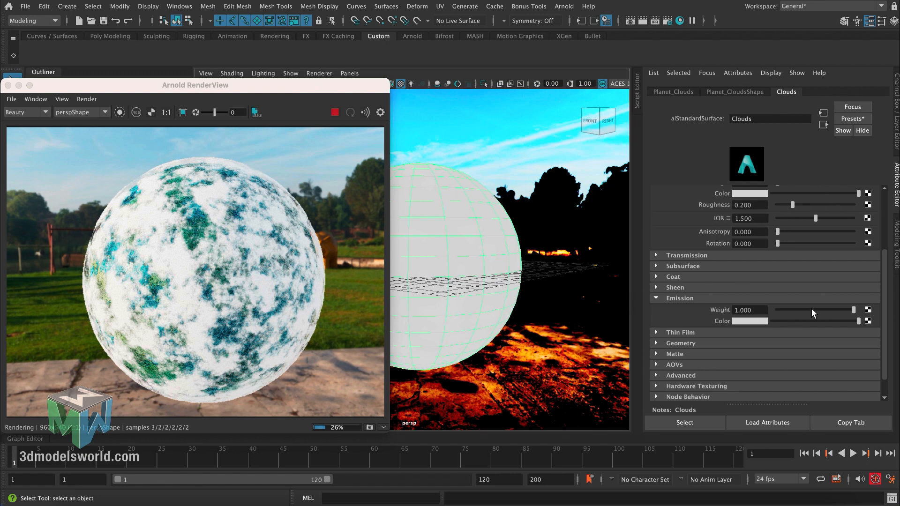
mouse_move(781, 311)
left_mouse_down()
mouse_move(769, 312)
mouse_move(779, 312)
left_mouse_up()
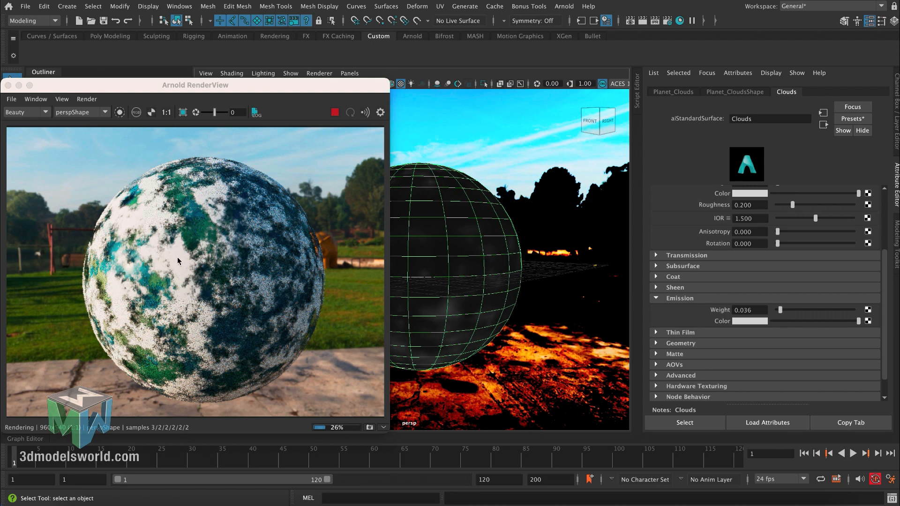
- Show the cloud1 texture's attributes, select its place3dTexture4 placement node and move the render window clear of the viewport
scroll(878, 210, "up", 5)
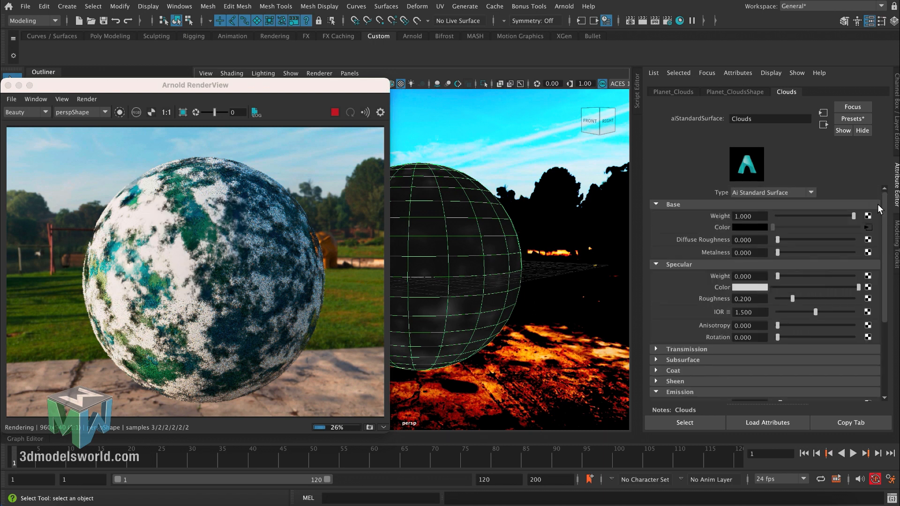
left_click(868, 227)
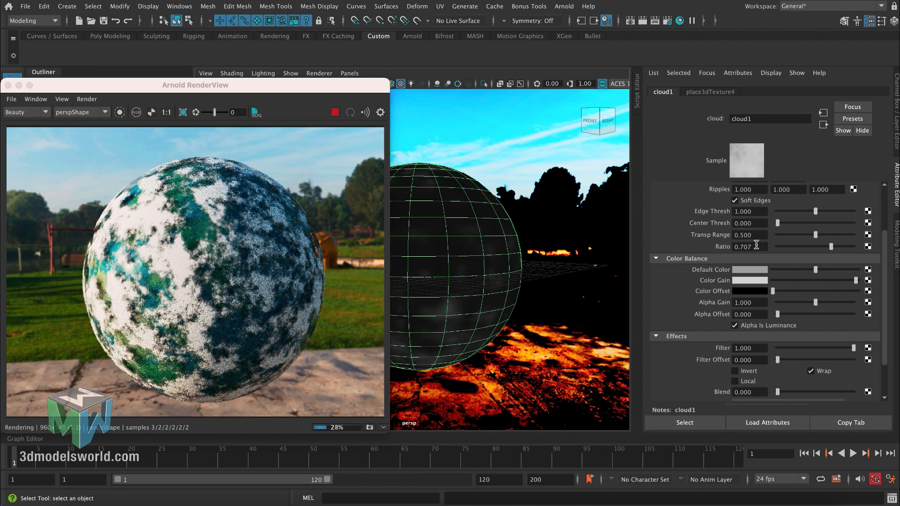
left_click_drag(286, 85, 428, 79)
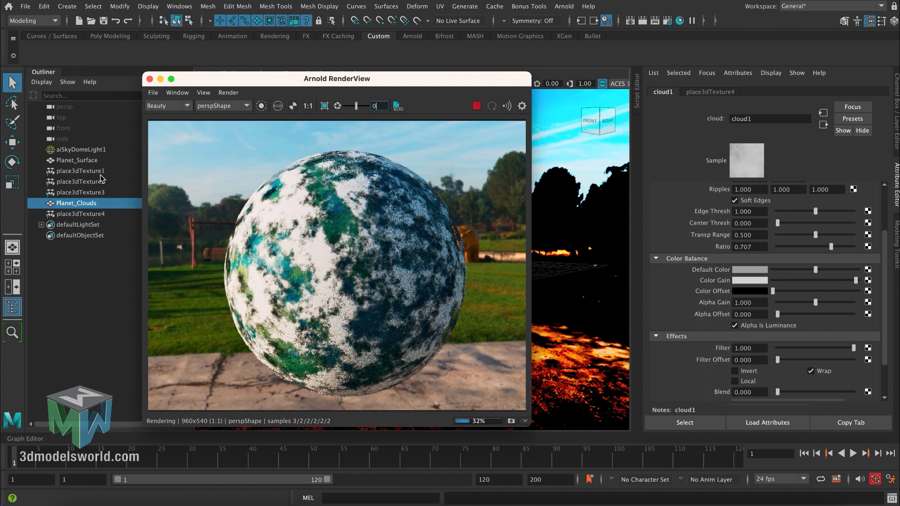
left_click(98, 215)
left_click_drag(309, 81, 169, 161)
left_click(492, 110)
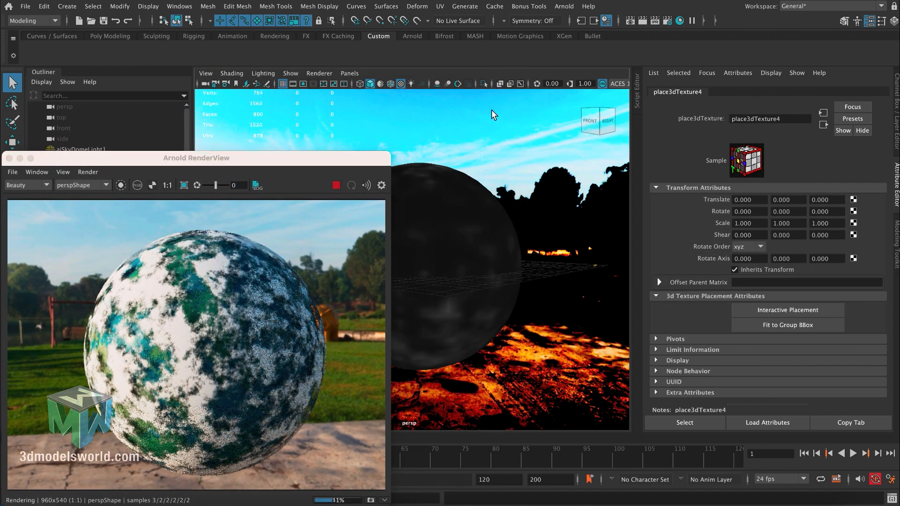
- Try scaling the place3dTexture4 node uniformly to 2.667, and undo the scaling
key("r")
left_click_drag(418, 266, 444, 253)
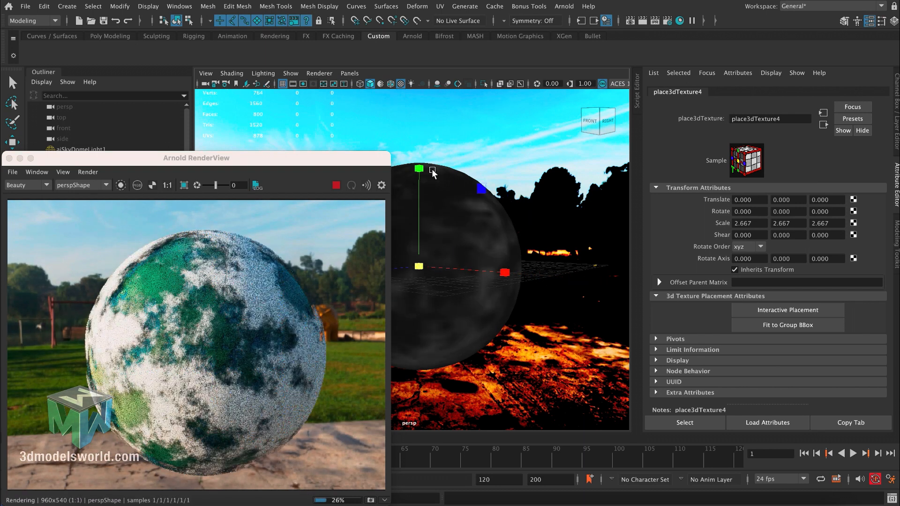
key("ctrl+z")
- Try rotating the place3dTexture4 node 12.958 degrees about Y, undo the rotation and reposition the render window
key("e")
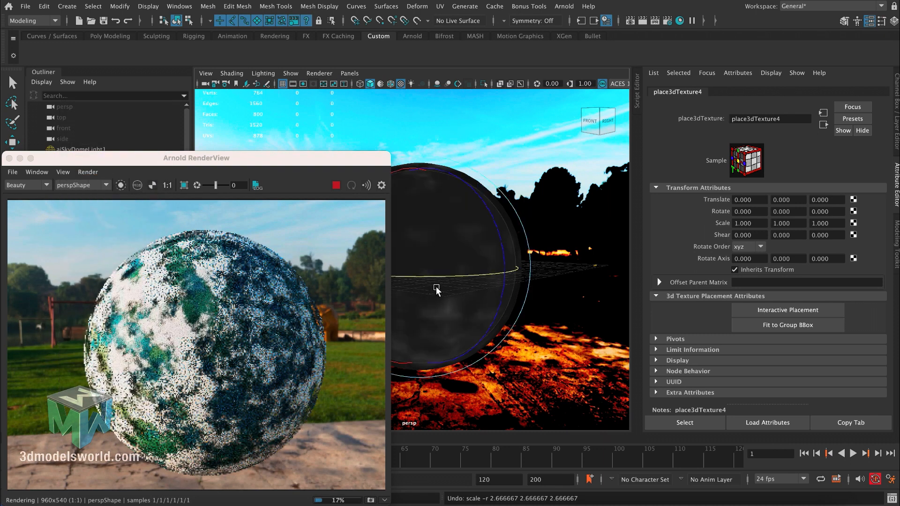
left_click_drag(428, 280, 453, 277)
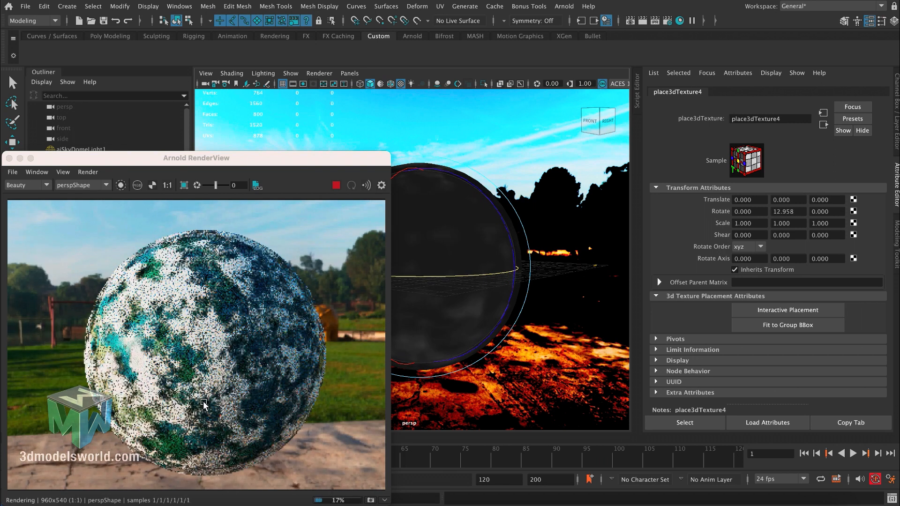
key("ctrl+z")
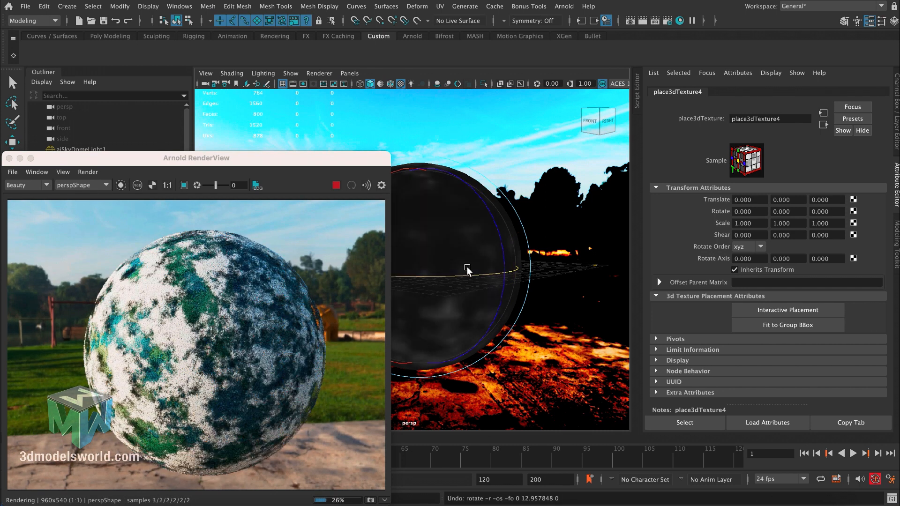
left_click(277, 158)
left_click_drag(278, 145, 298, 94)
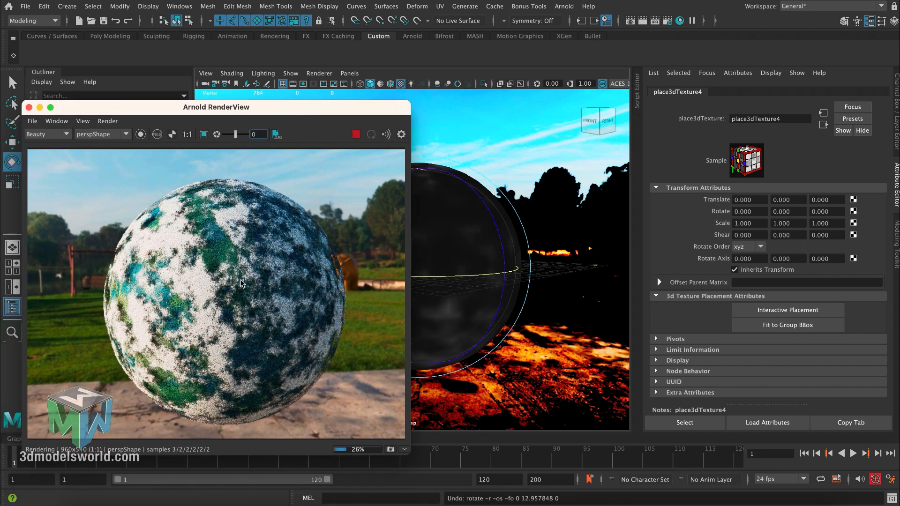